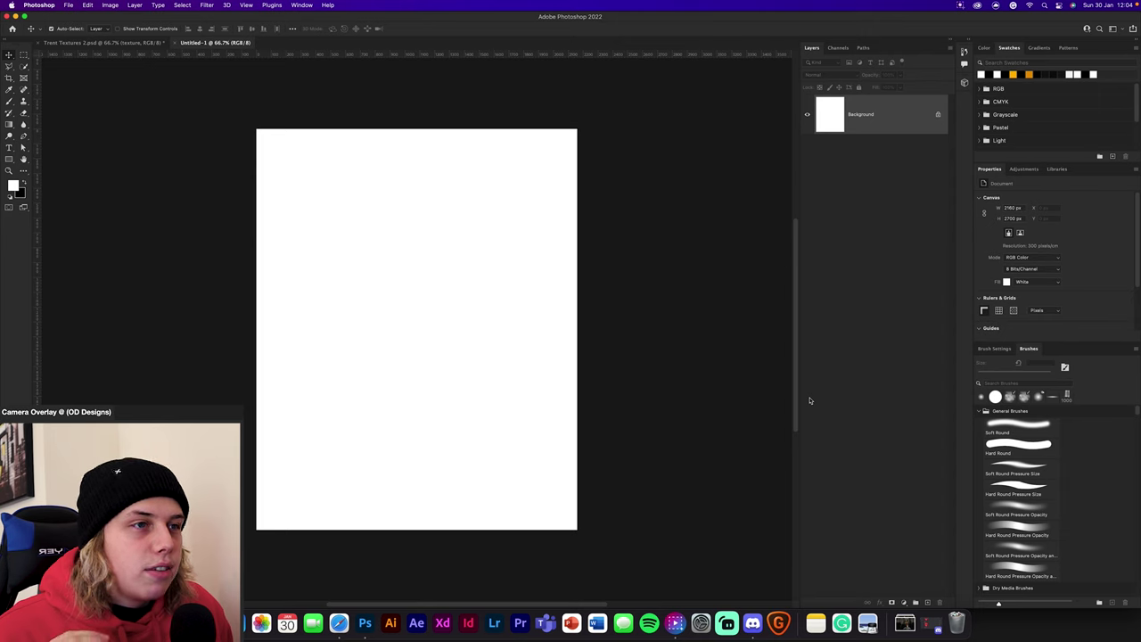
Step: Add a gradient fill layer using the dark-red-to-bright-red custom preset, with its first colour stop at #690000
click(904, 603)
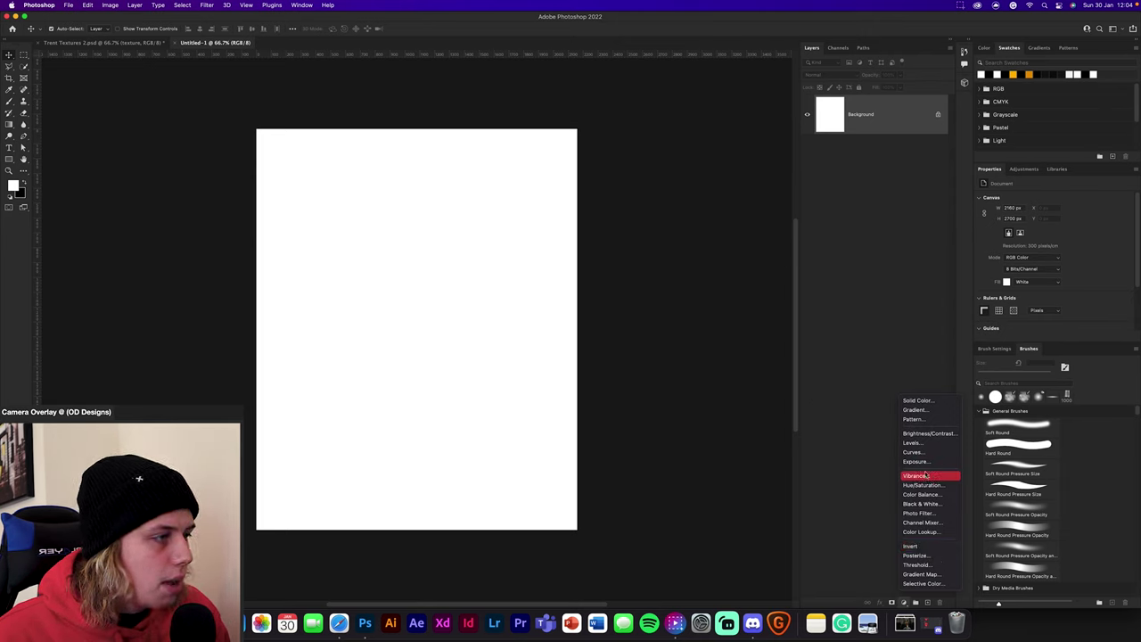
click(923, 411)
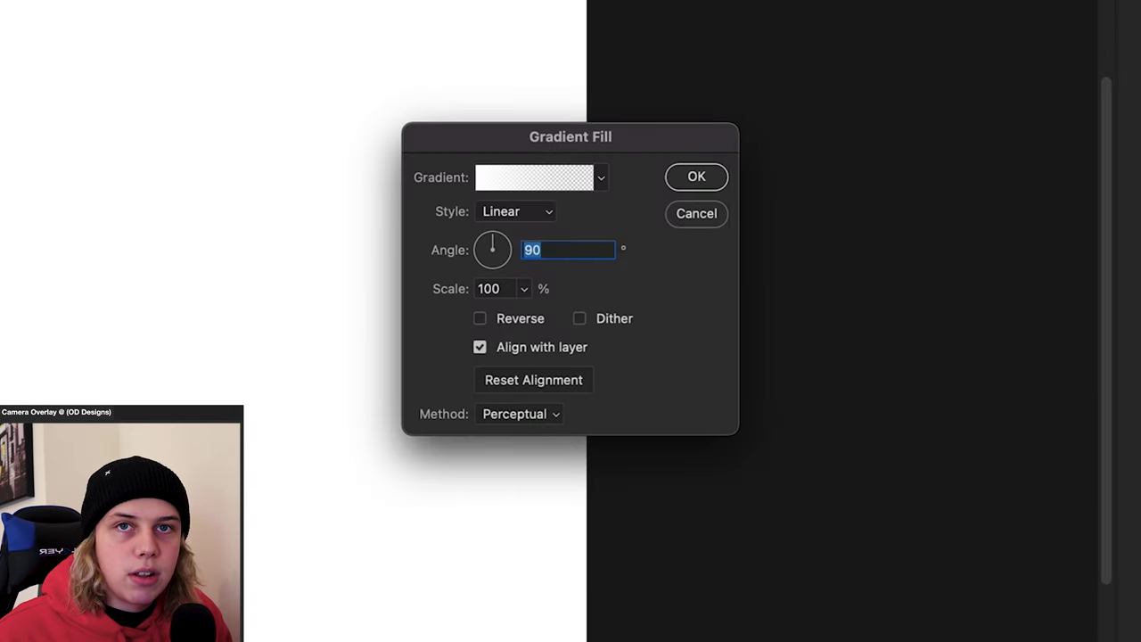
click(586, 178)
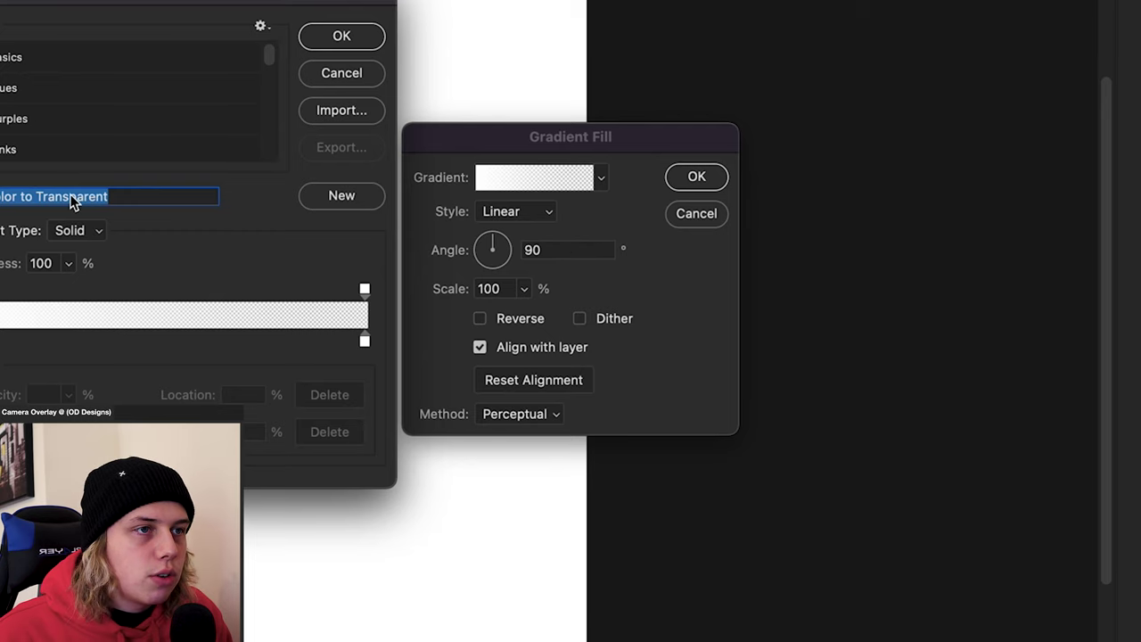
scroll(87, 121, up, 2)
click(233, 144)
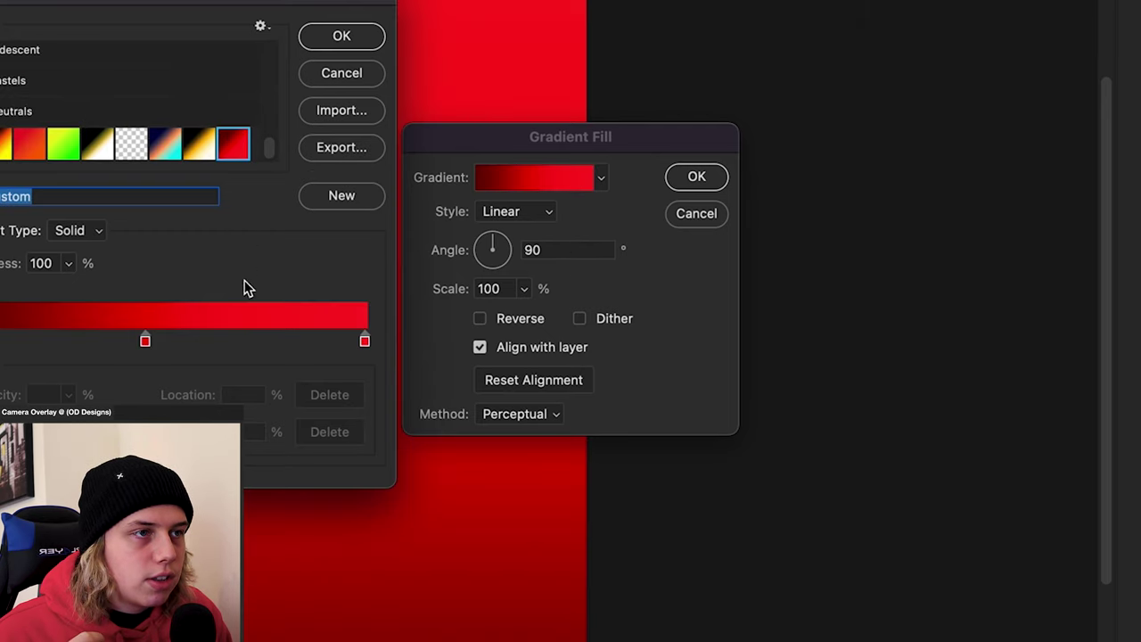
double_click(0, 341)
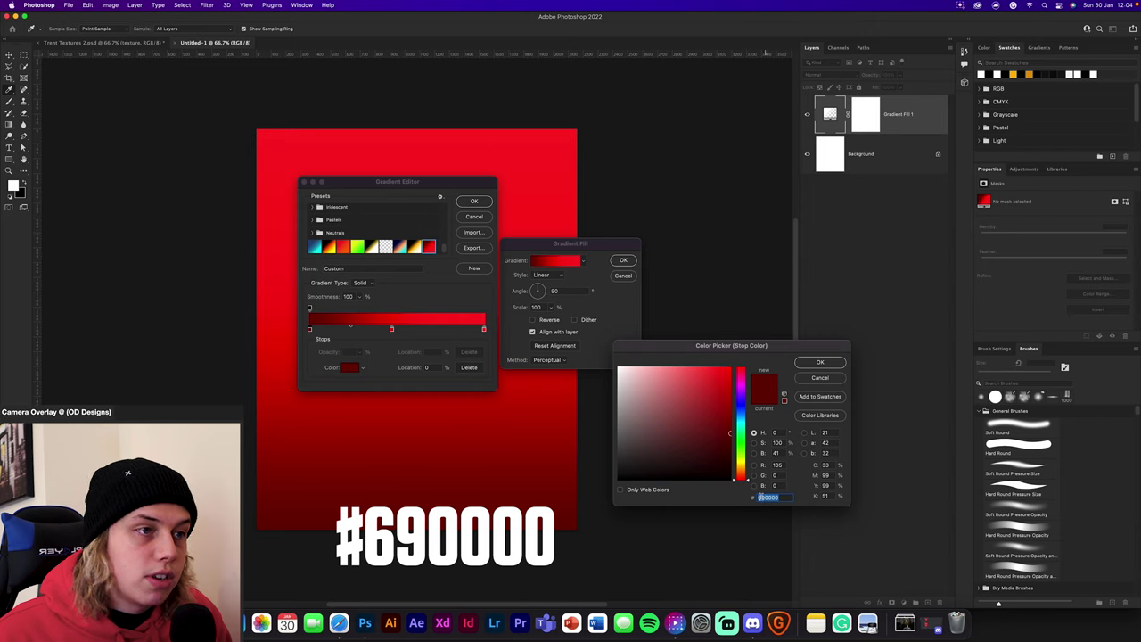
click(820, 363)
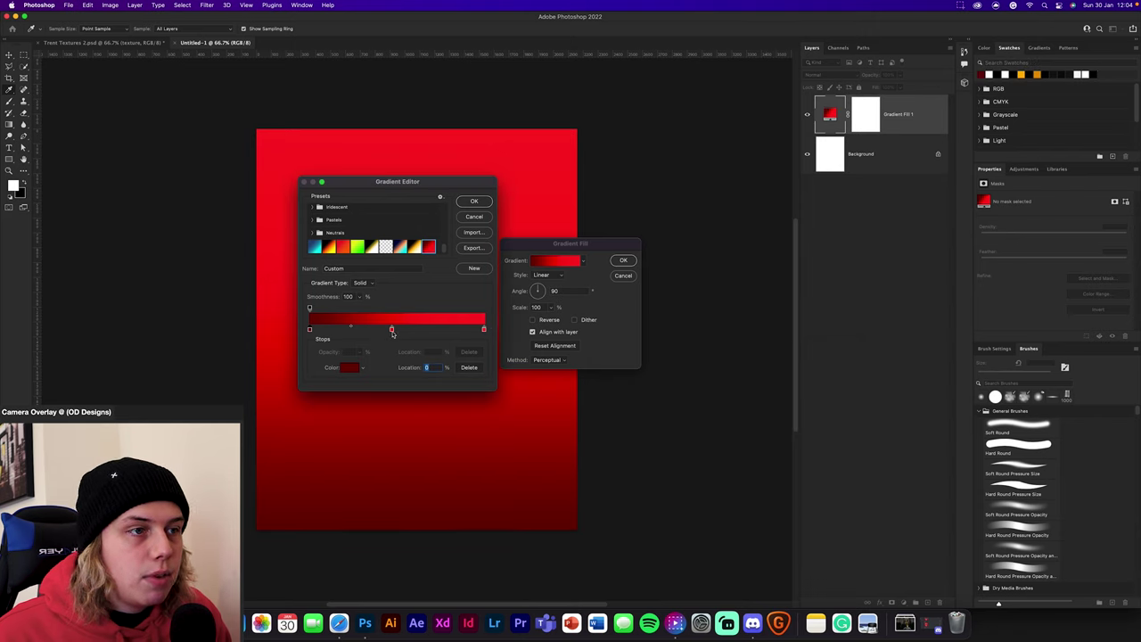
Step: Replace the gradient's middle colour stop with a new one at location 49% in #ef0000
drag(392, 334, 395, 312)
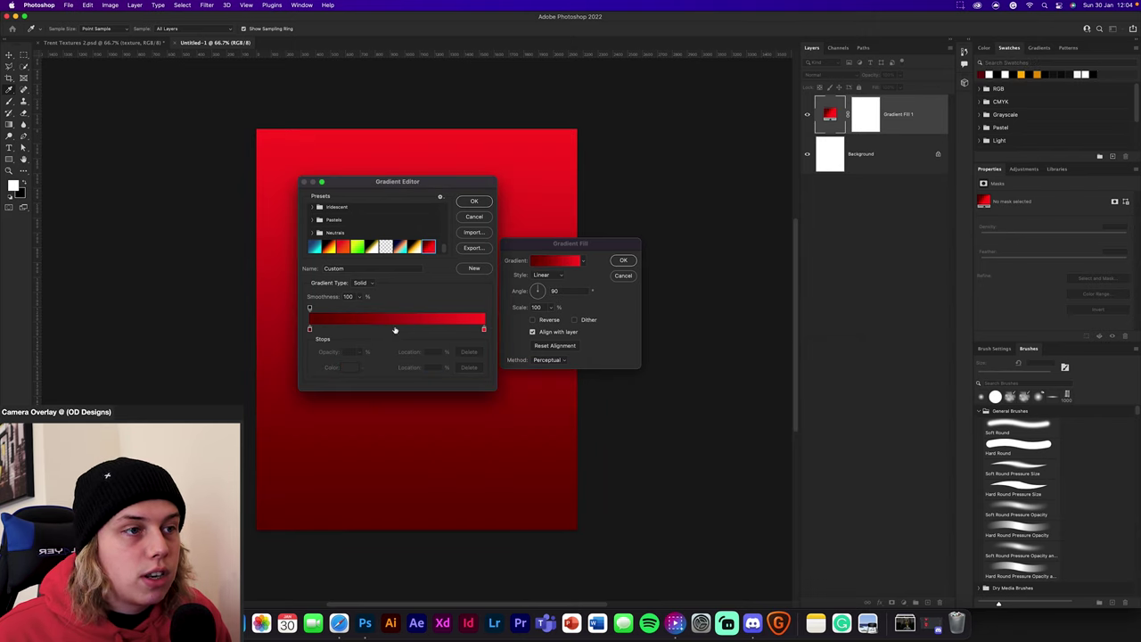
click(395, 330)
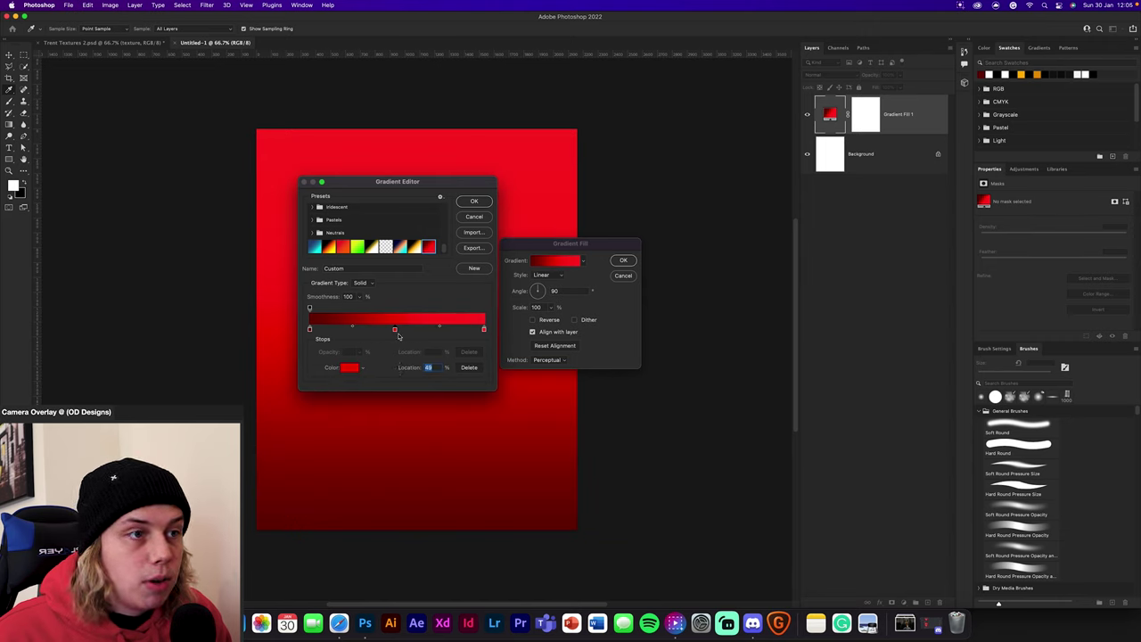
double_click(395, 329)
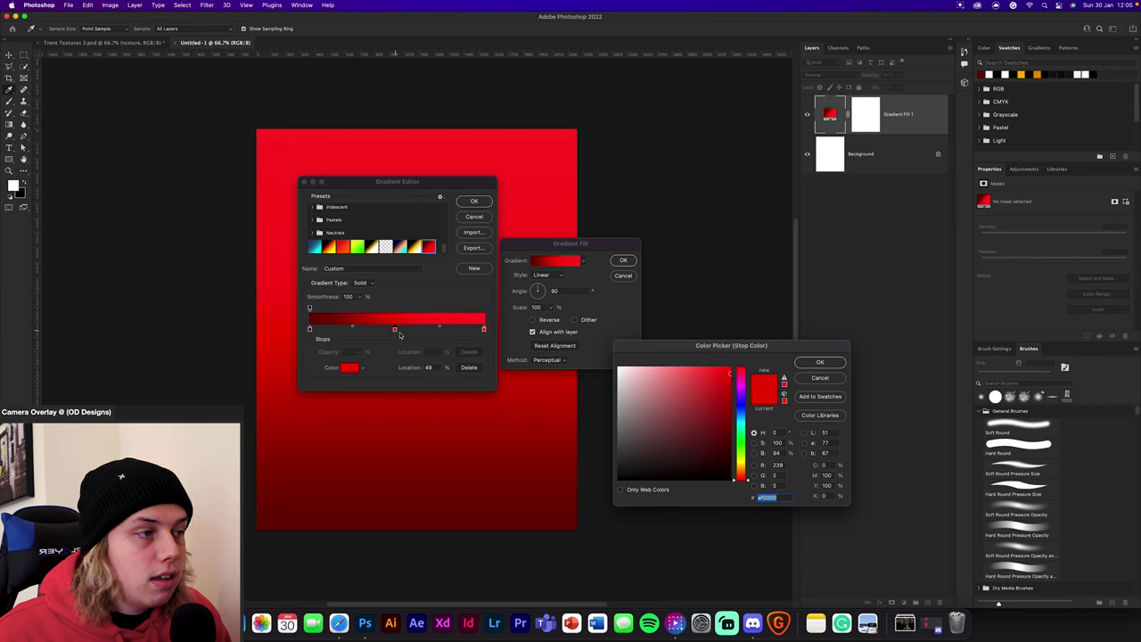
click(813, 361)
Step: Confirm #ff2222 for the gradient's end colour stop and accept the edited gradient
click(483, 331)
double_click(484, 330)
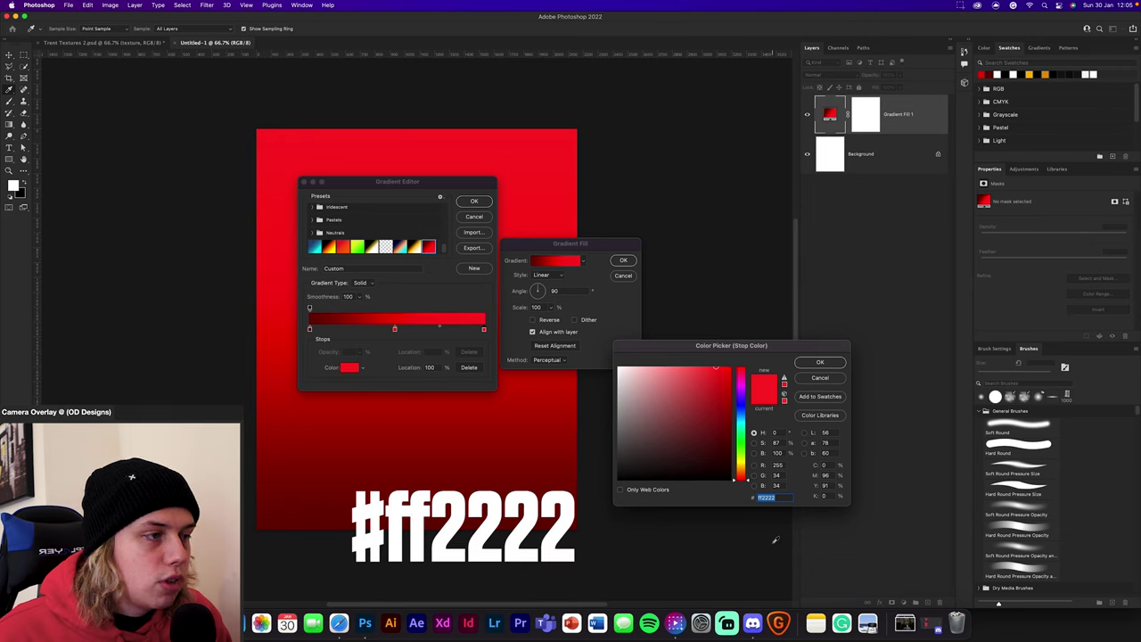
key(Return)
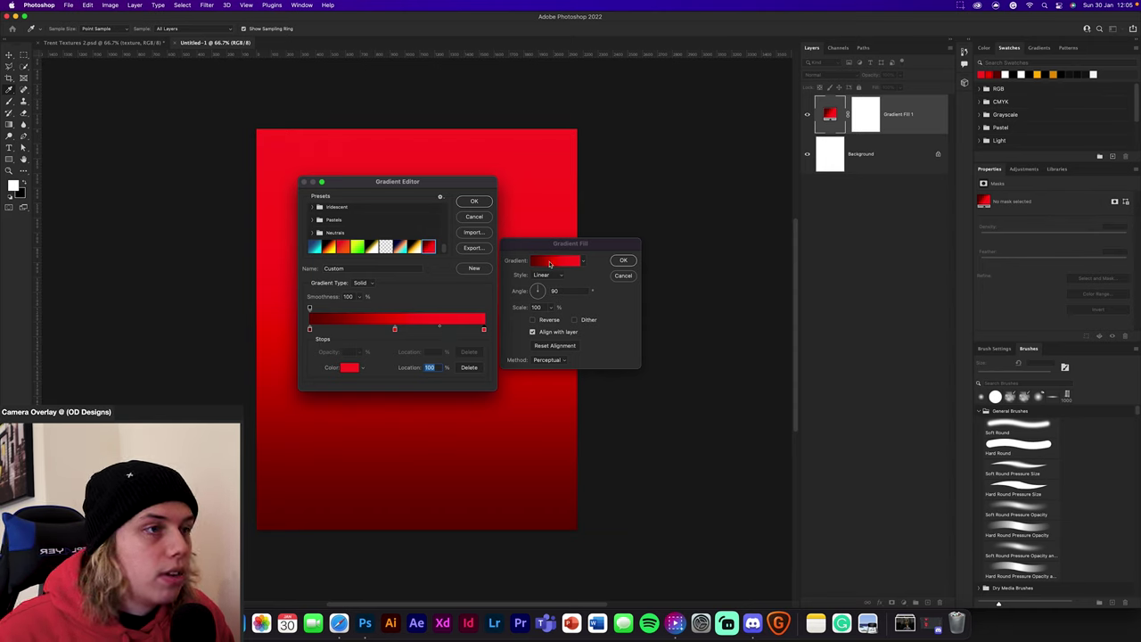
click(475, 203)
Step: Set the gradient fill's angle to 90° and apply the fill to the canvas
drag(571, 244, 672, 257)
drag(640, 306, 648, 322)
click(631, 310)
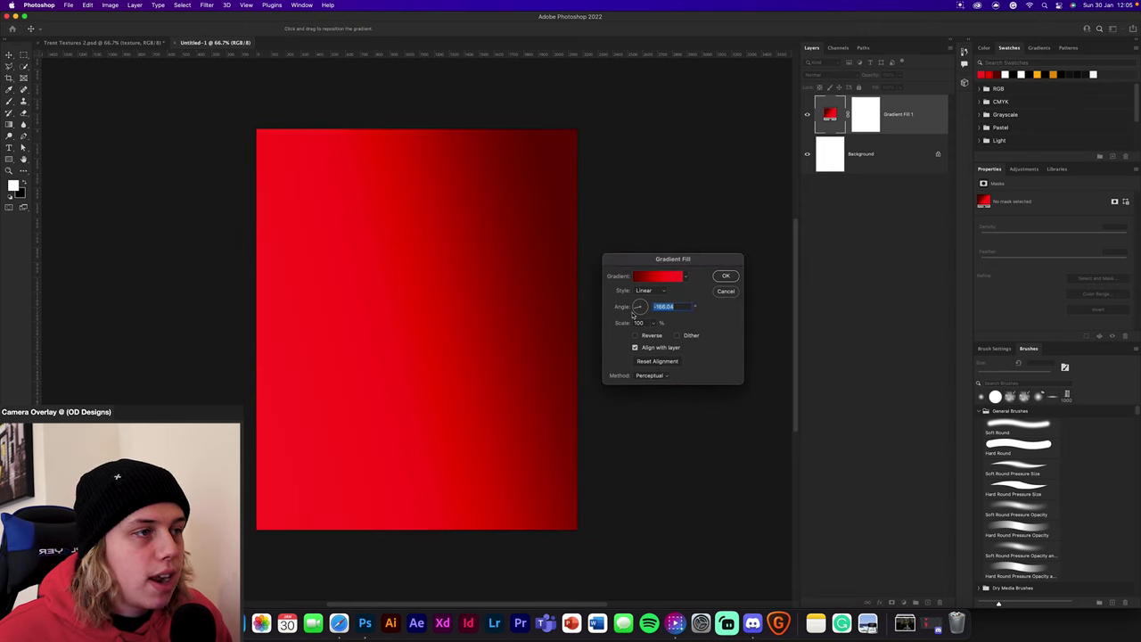
text(90)
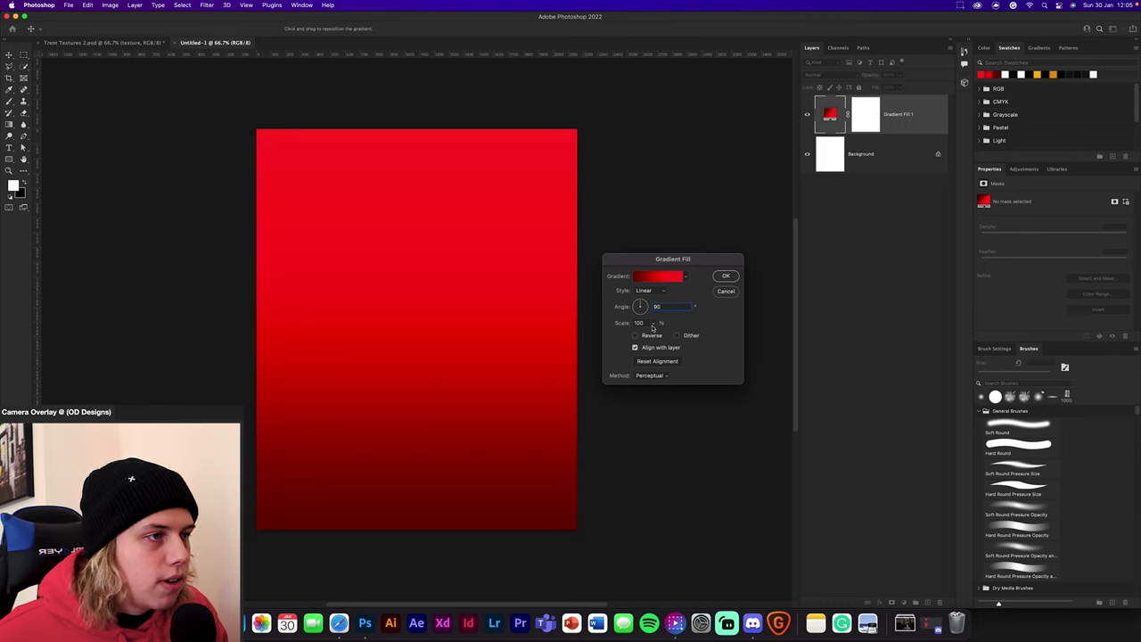
click(725, 278)
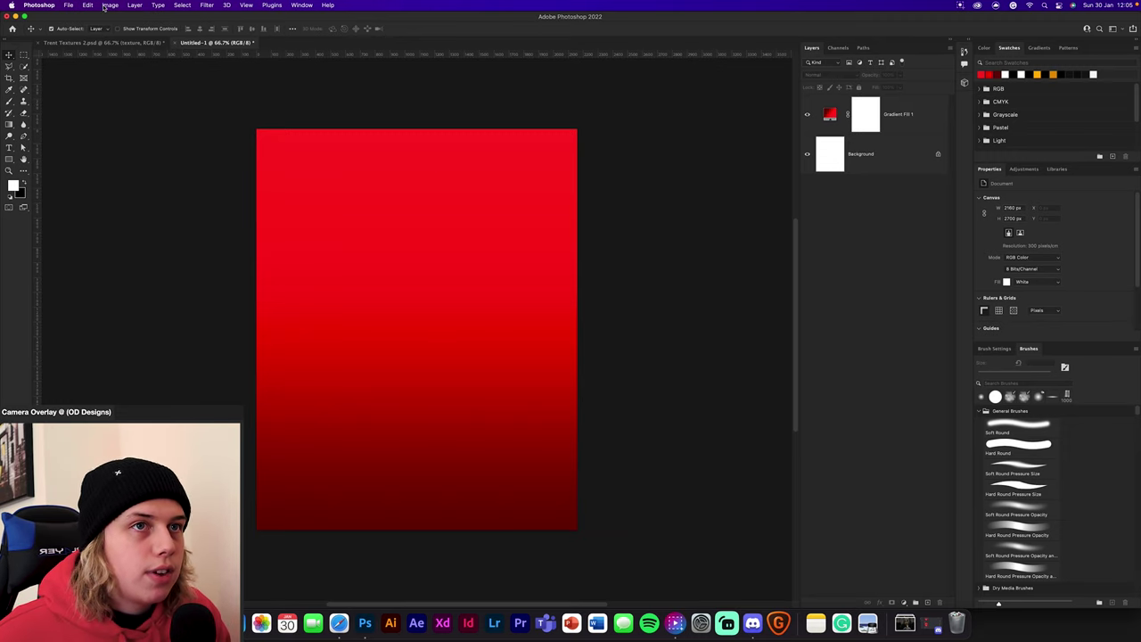
Step: In Trent Textures 2.psd, show and expand the player group and select the Layer 1 copy 2 player cutout
click(126, 42)
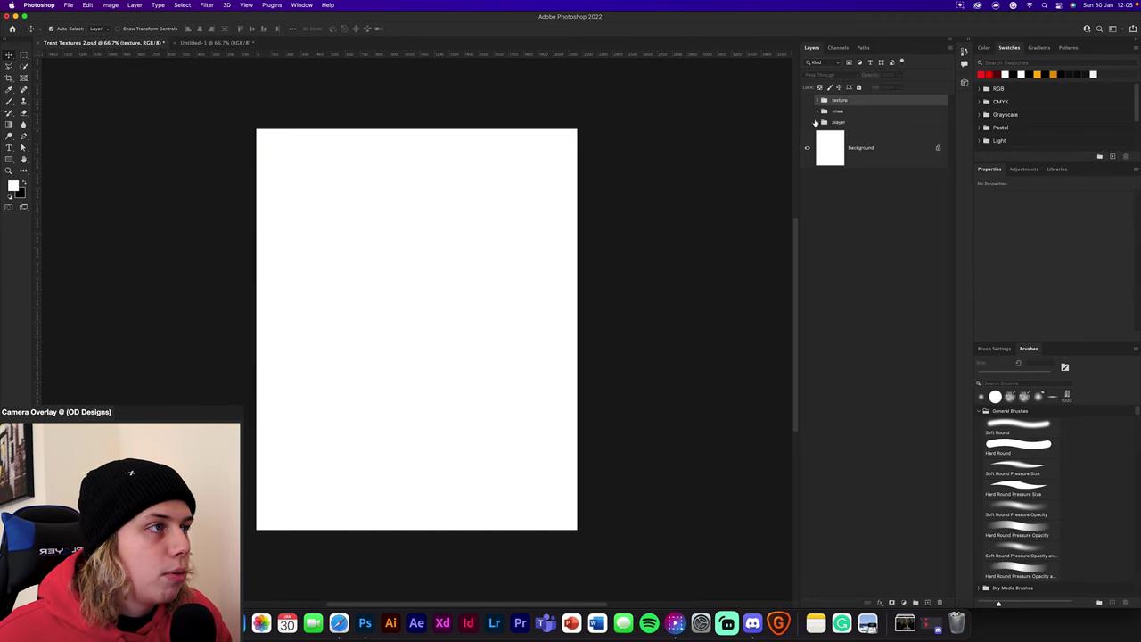
click(808, 123)
click(817, 123)
click(845, 150)
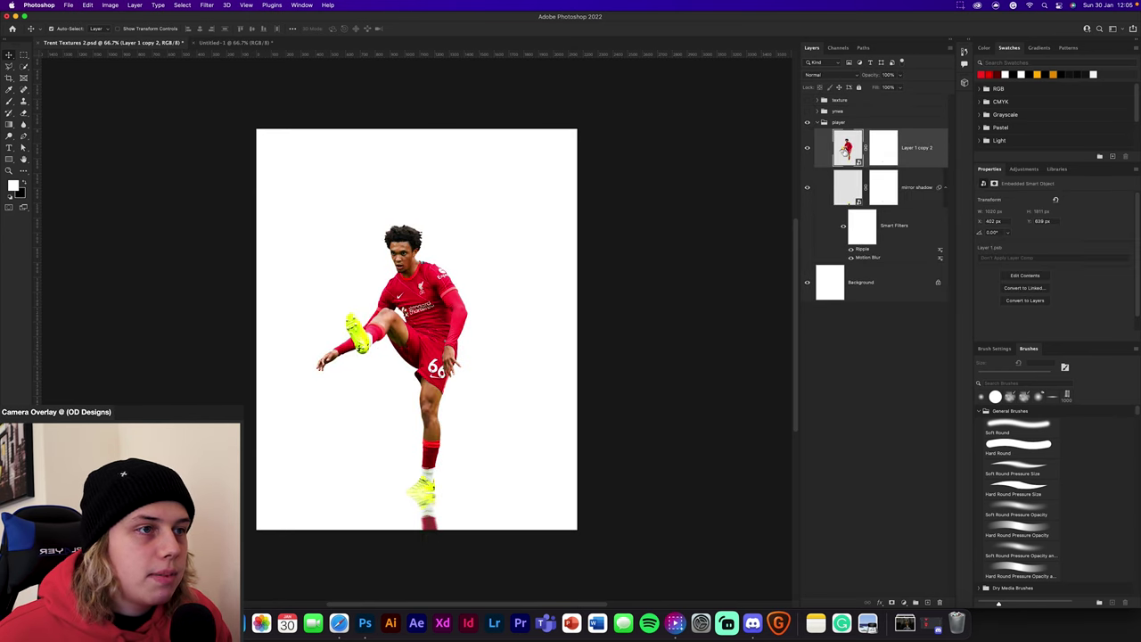
Step: Examine the player cutout's nested smart objects down to the stadium photo, including masks and filters, and close their documents
double_click(845, 149)
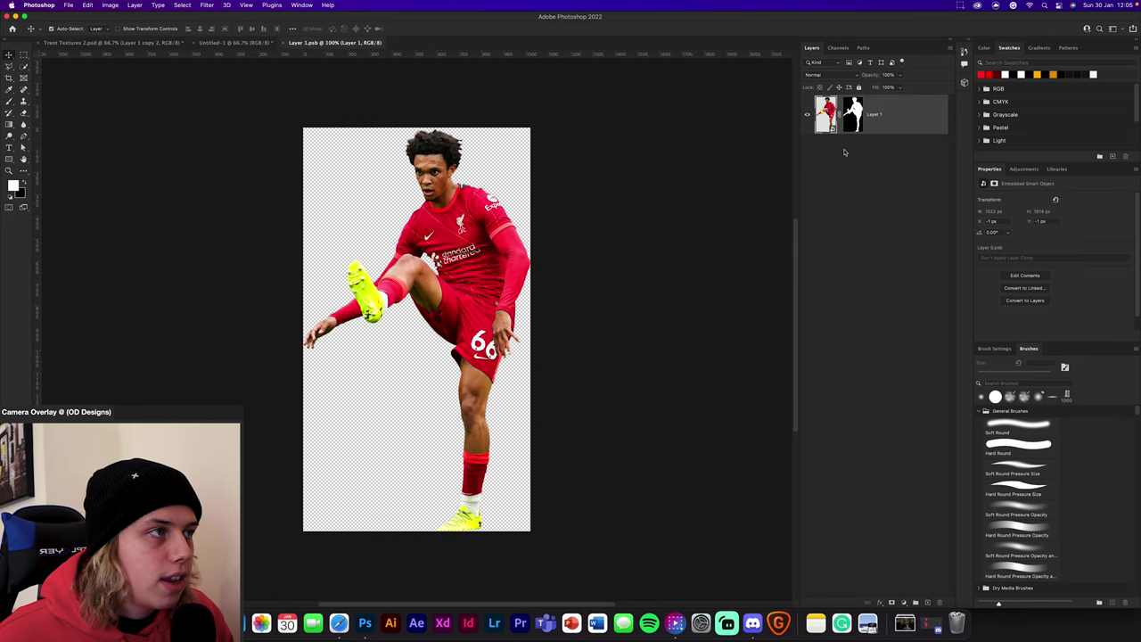
double_click(826, 113)
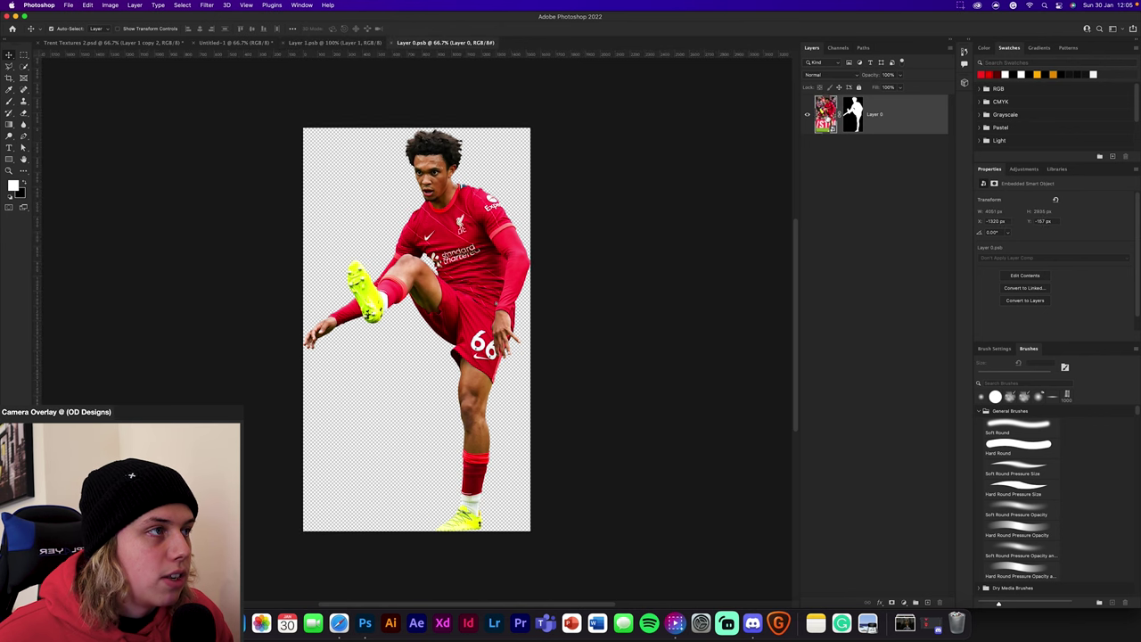
double_click(829, 109)
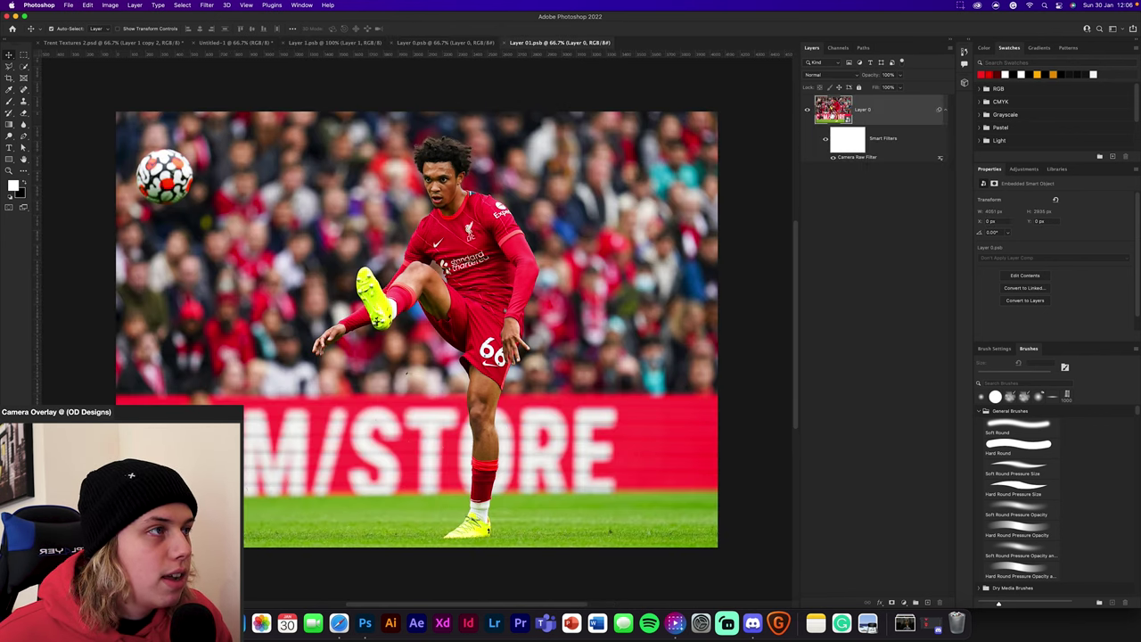
double_click(831, 111)
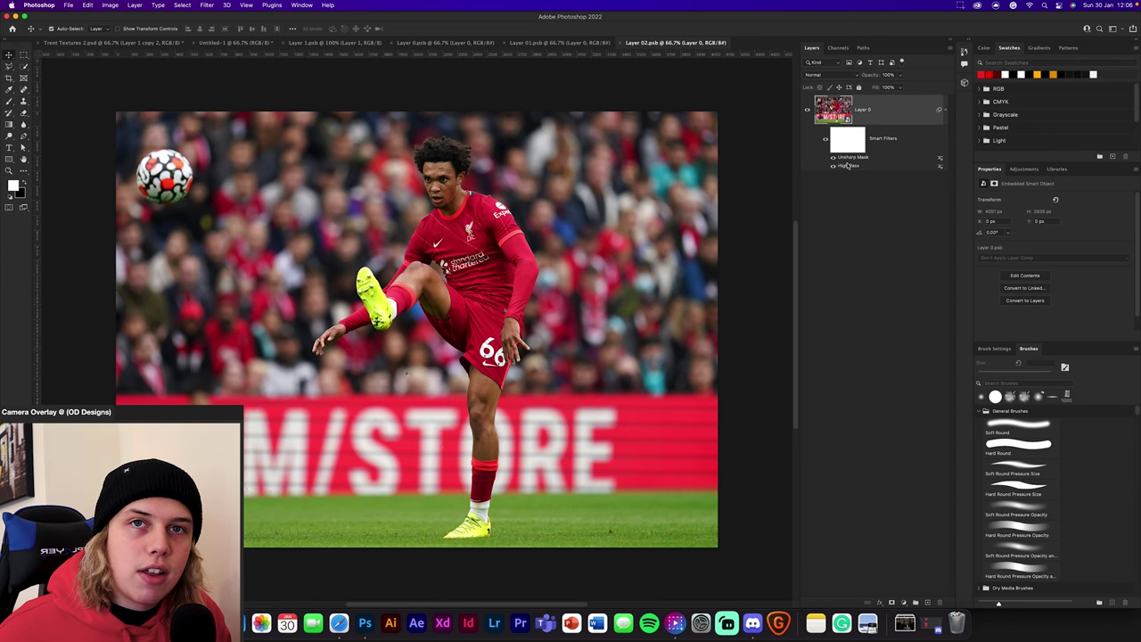
click(621, 43)
click(505, 43)
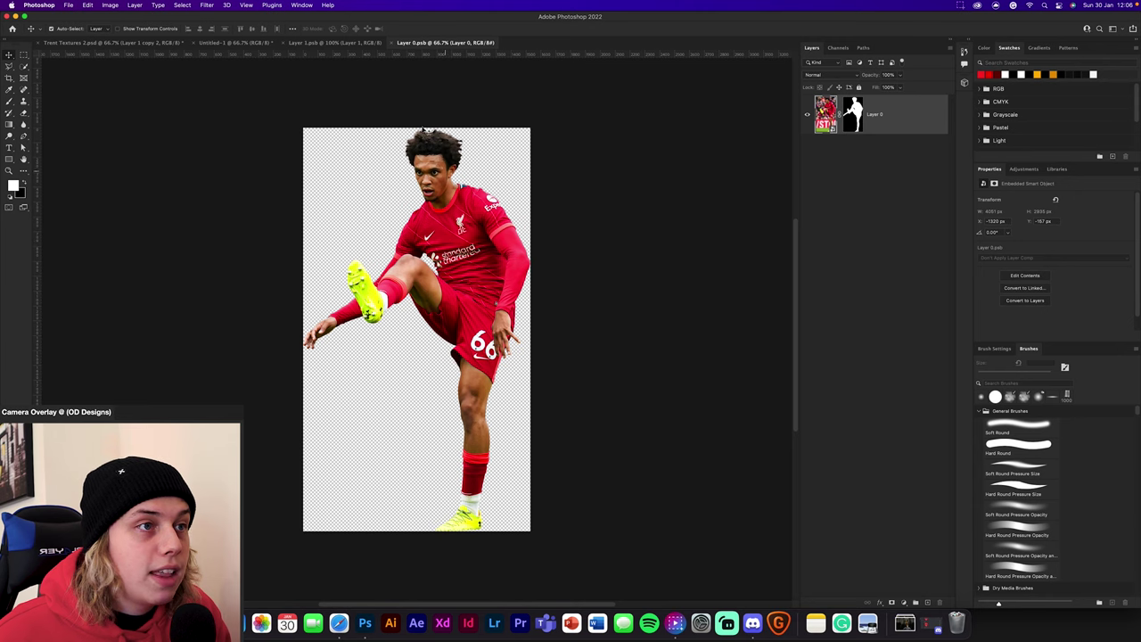
click(393, 43)
click(286, 43)
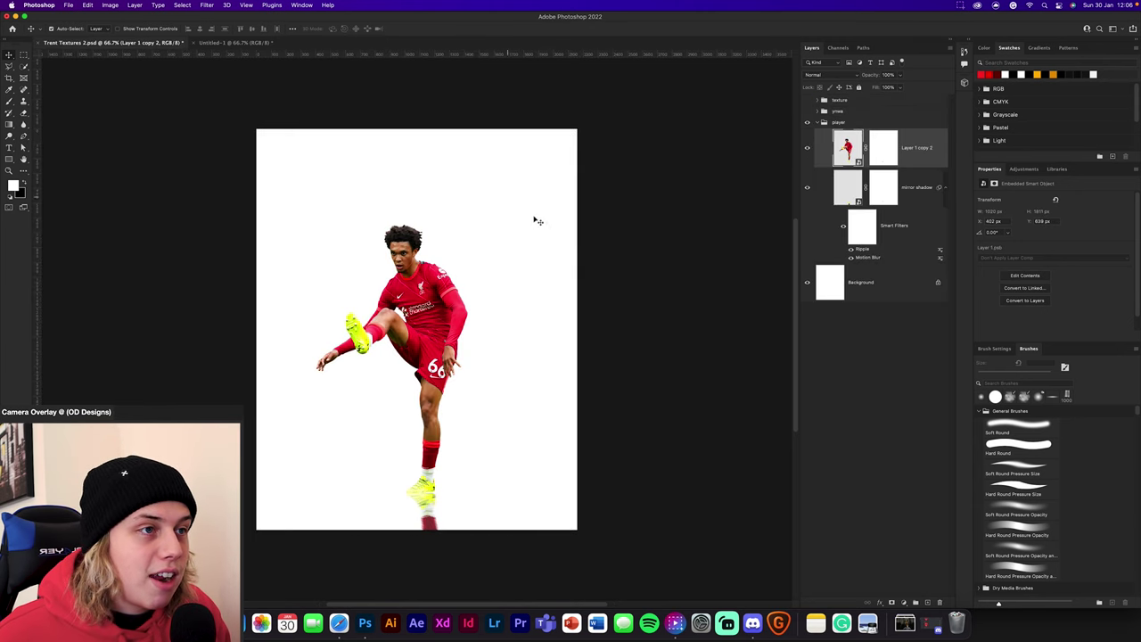
Step: Hide the player cutout and toggle the mirror shadow layer's visibility to examine the reflection on its own
click(846, 189)
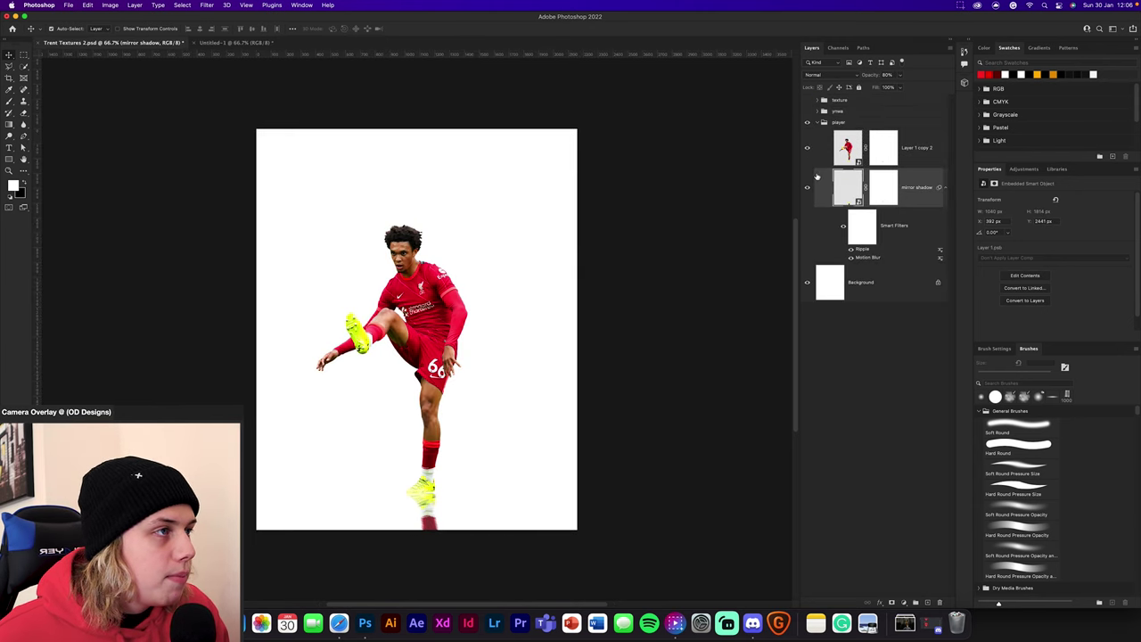
click(807, 148)
click(808, 188)
click(807, 188)
click(808, 188)
click(808, 188)
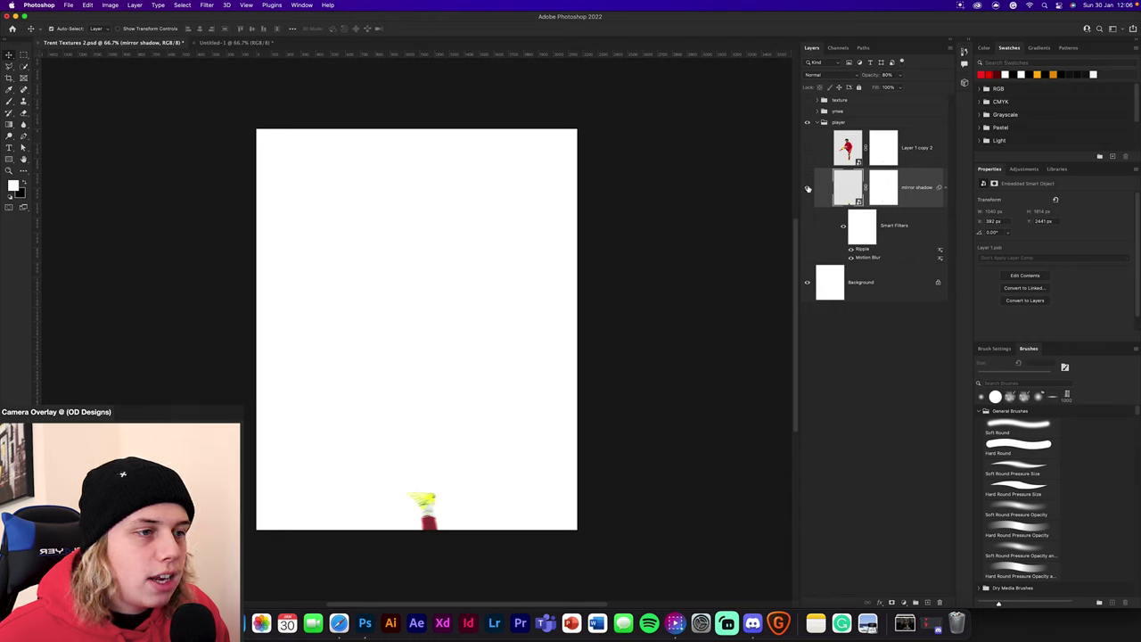
click(808, 188)
click(807, 188)
Step: Review the Motion Blur and Ripple smart filter settings on the mirror shadow layer
double_click(865, 258)
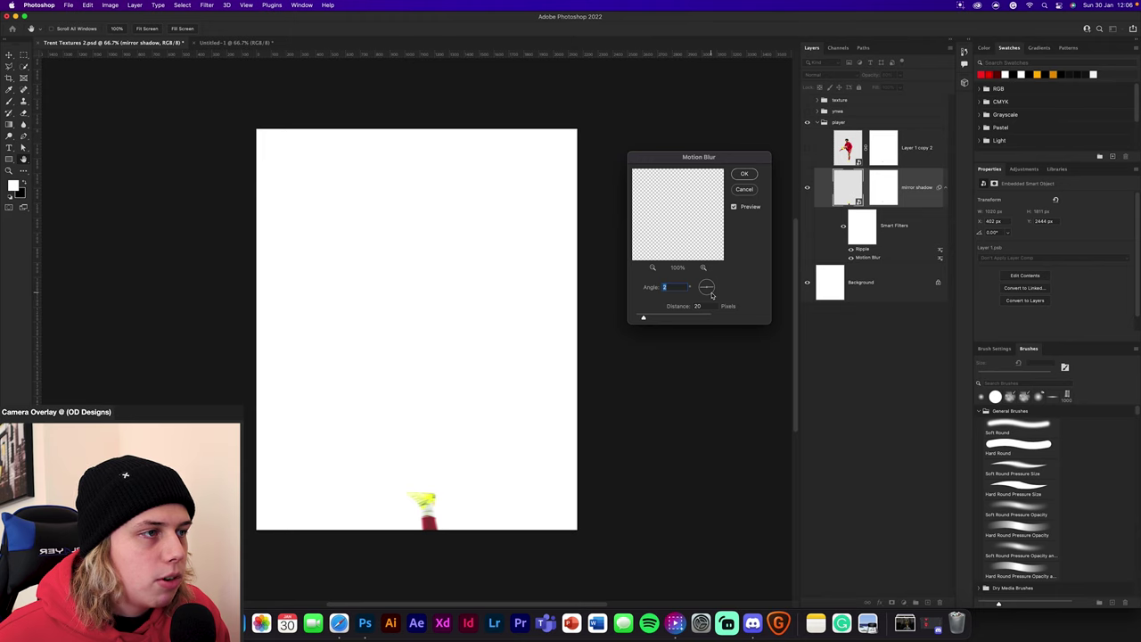
click(745, 175)
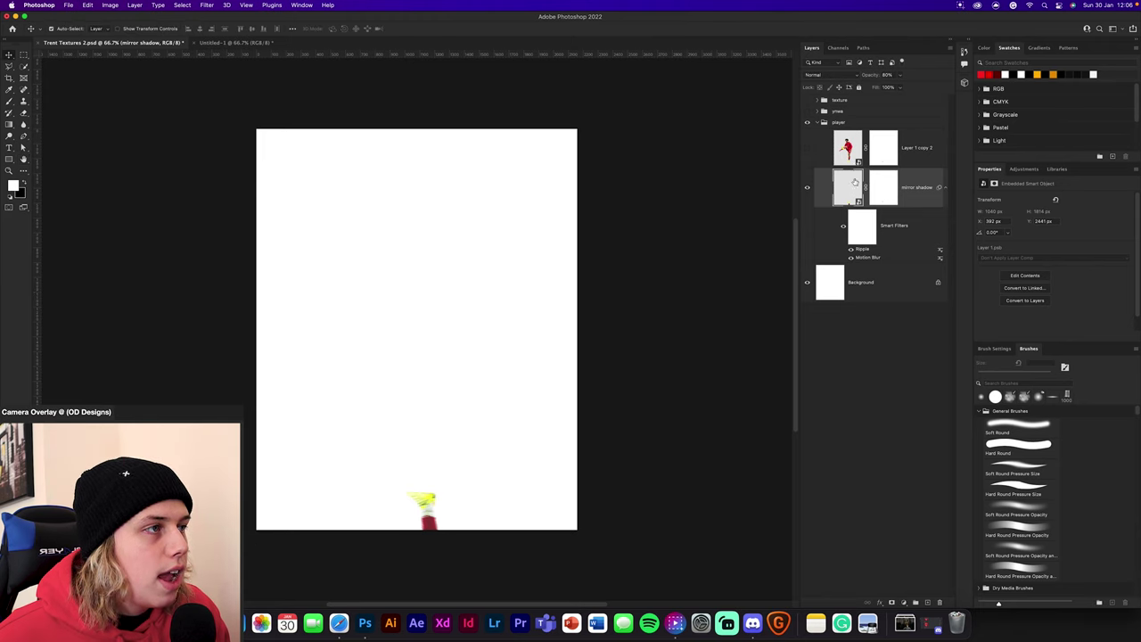
double_click(862, 249)
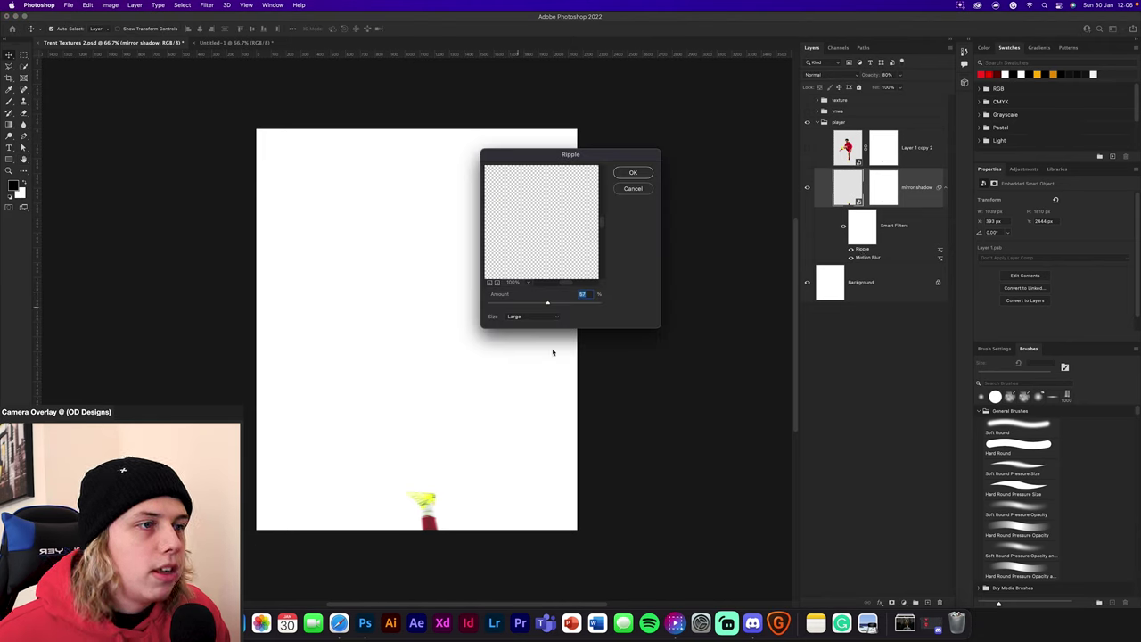
click(633, 172)
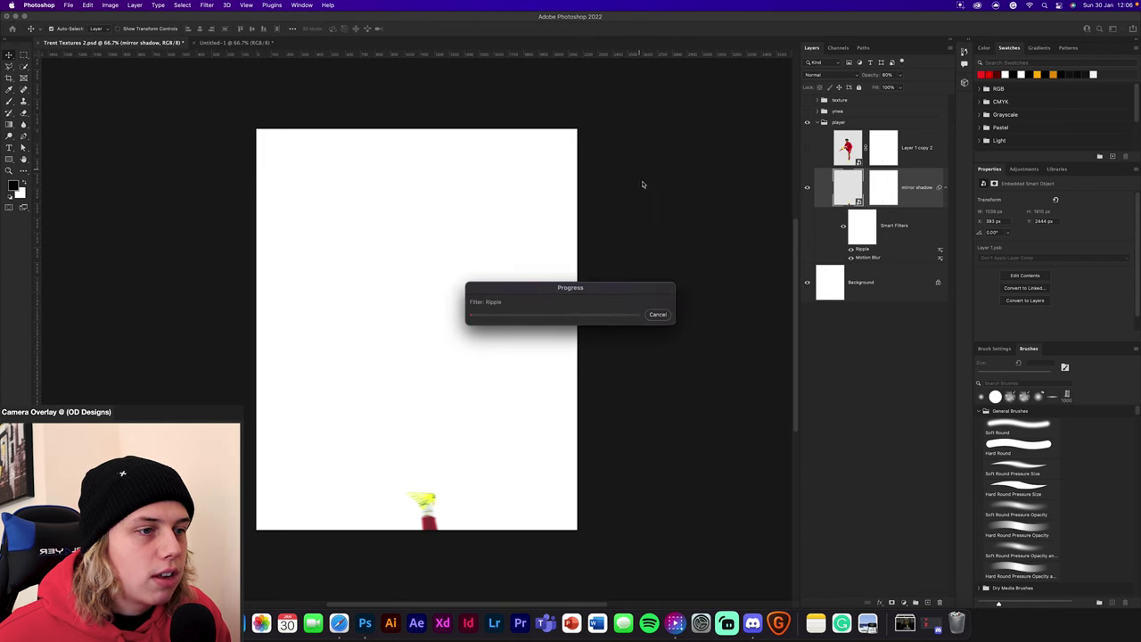
Step: Inspect the rippled boot reflection up close and show the player cutout layer again
key(super+plus)
key(super+plus)
key(super+plus)
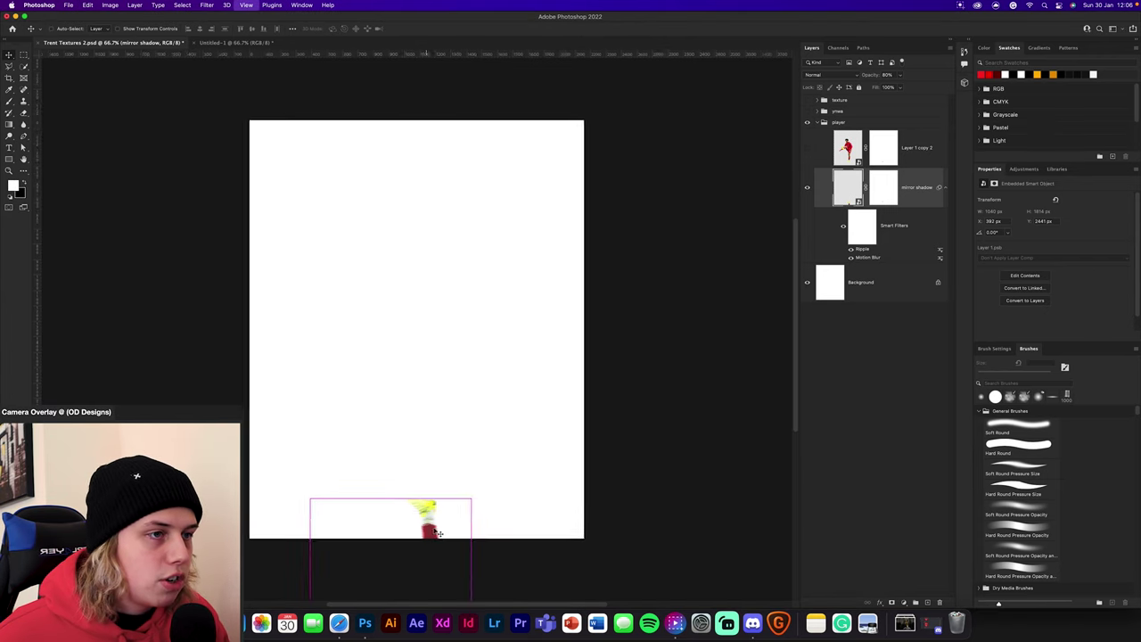
scroll(489, 449, down, 8)
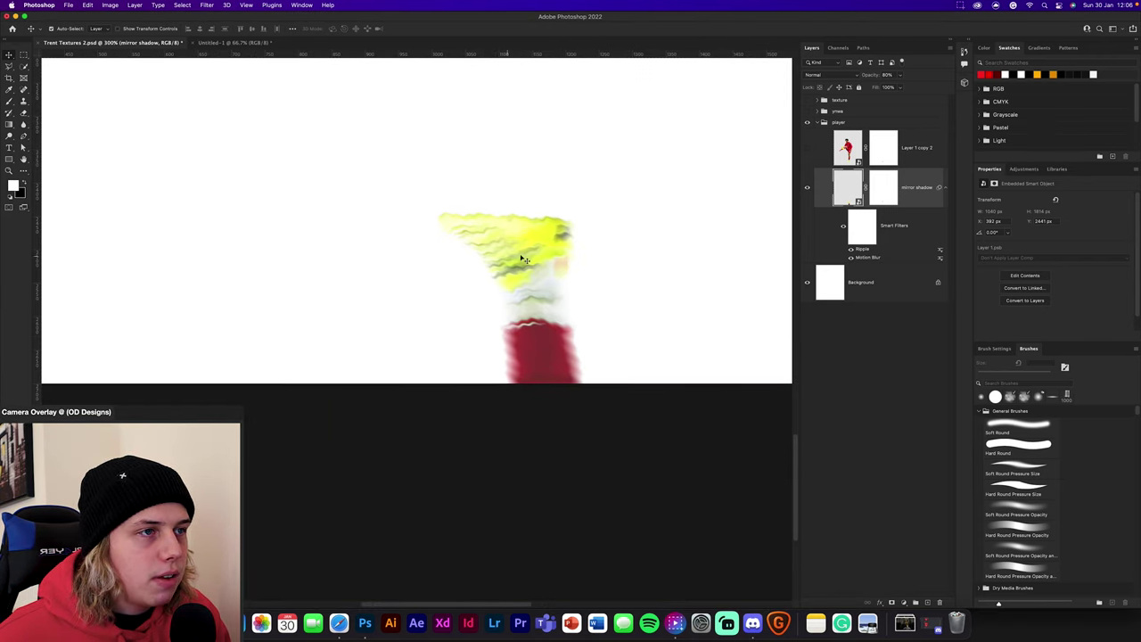
key(super+0)
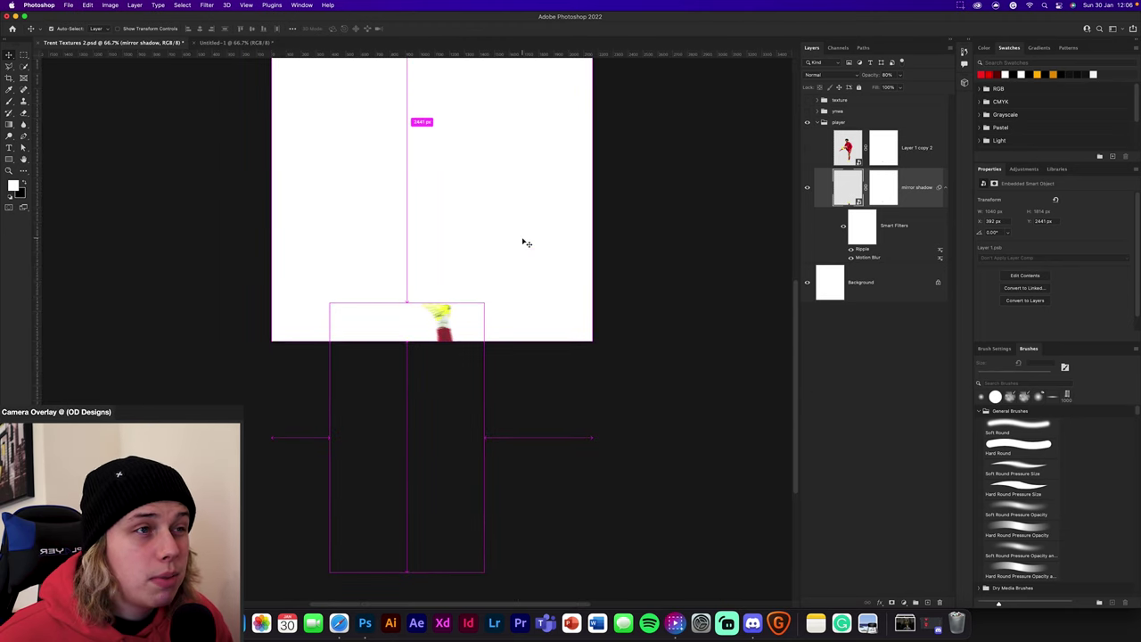
click(808, 150)
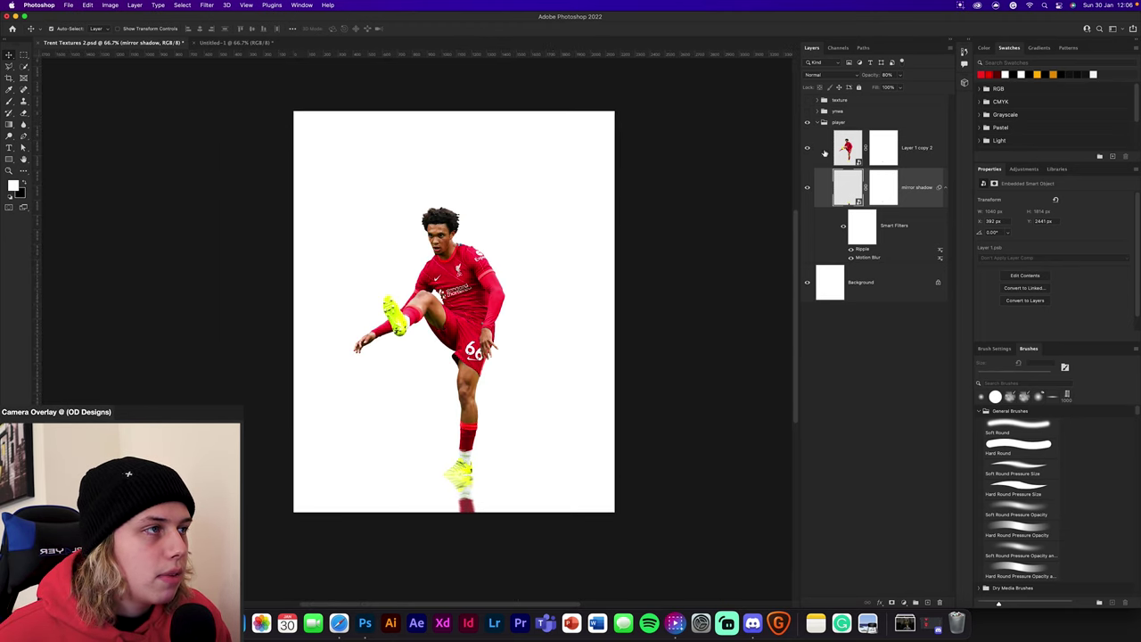
Step: Copy the player cutout and mirror shadow layers into Untitled-1 and position them centrally, with the feet near the canvas's lower edge
drag(840, 153, 416, 365)
key(super+t)
drag(453, 316, 416, 200)
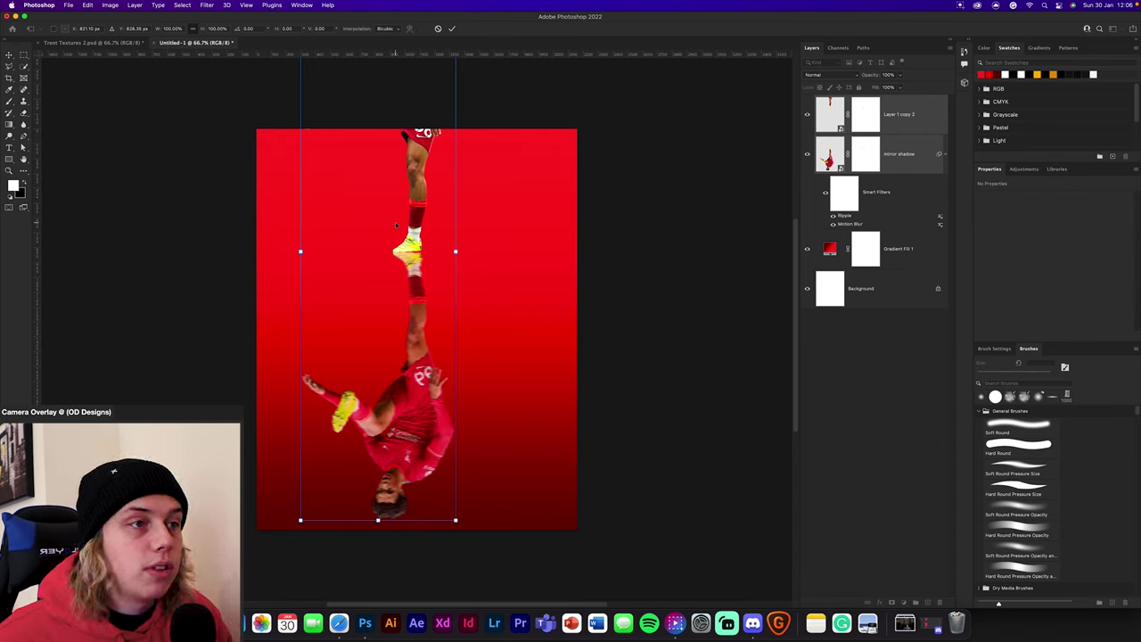
drag(417, 200, 417, 268)
drag(401, 397, 413, 440)
drag(417, 373, 459, 384)
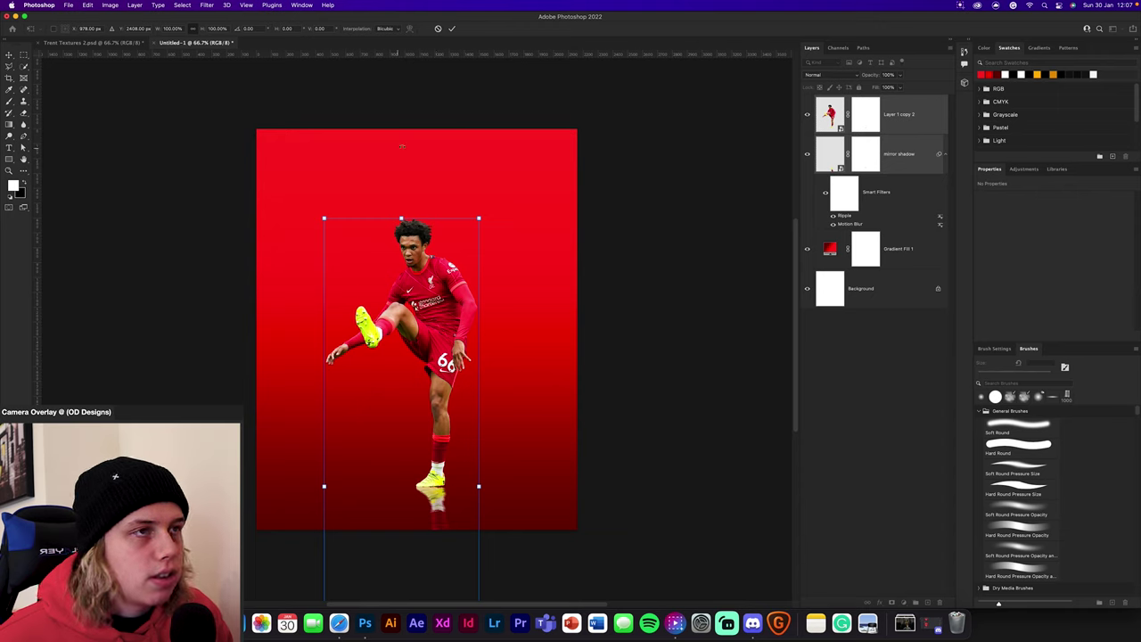
click(452, 28)
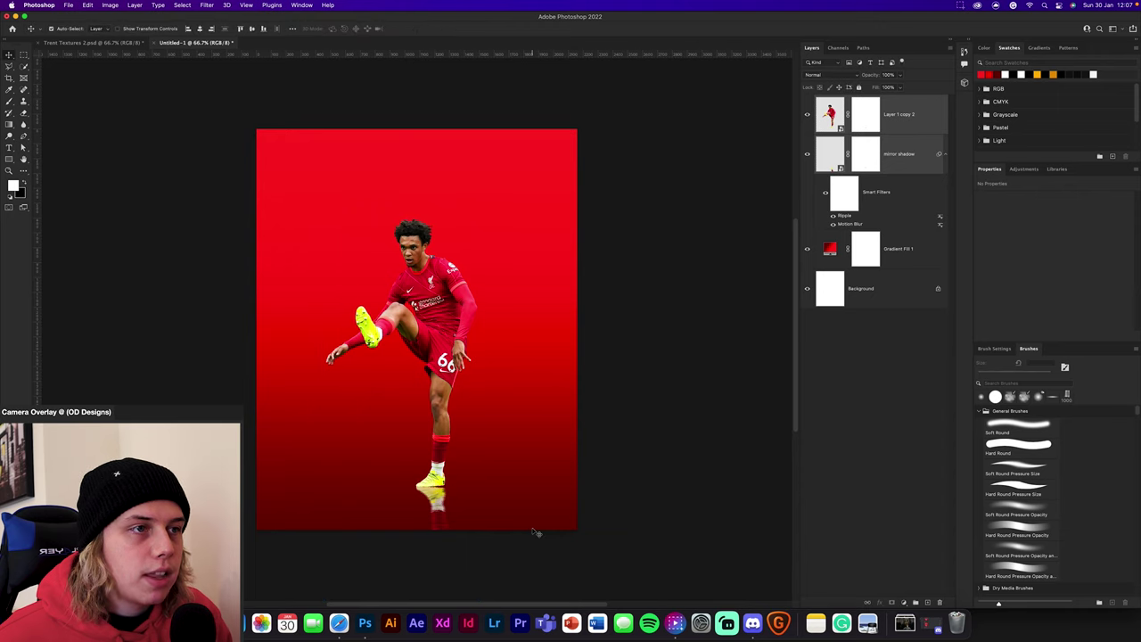
Step: Add a new empty layer directly above the mirror shadow layer
click(650, 418)
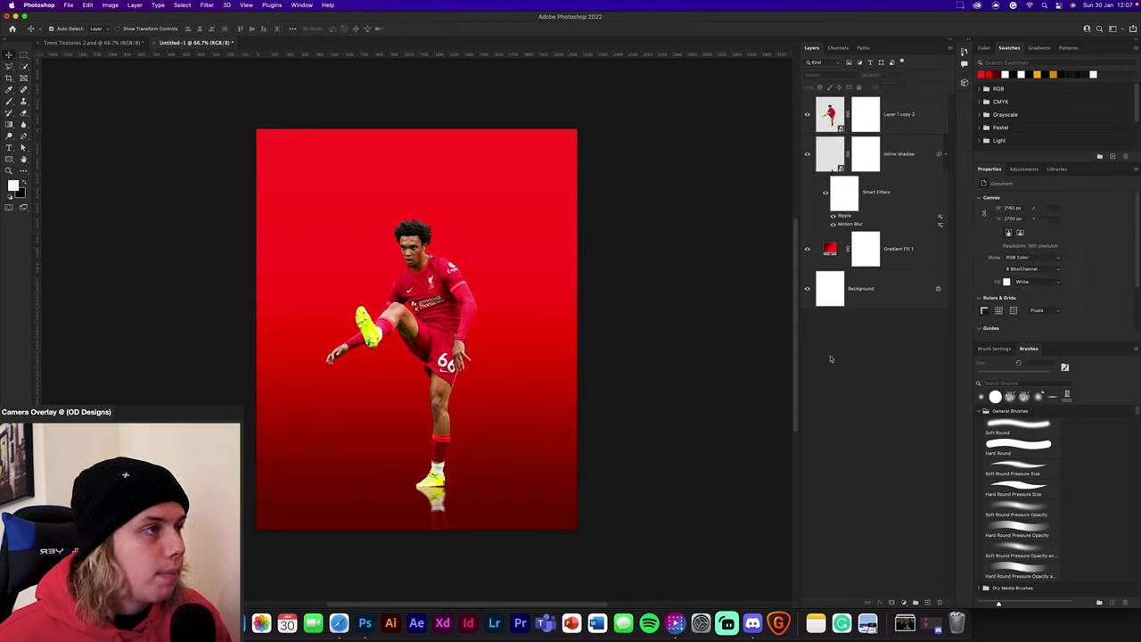
click(909, 171)
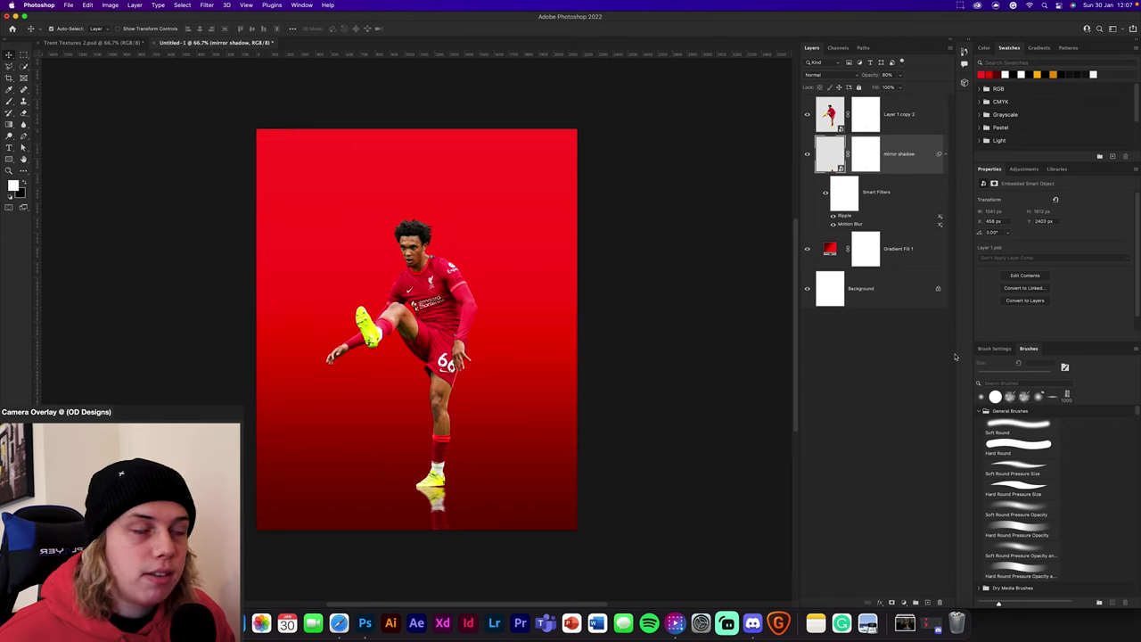
click(928, 603)
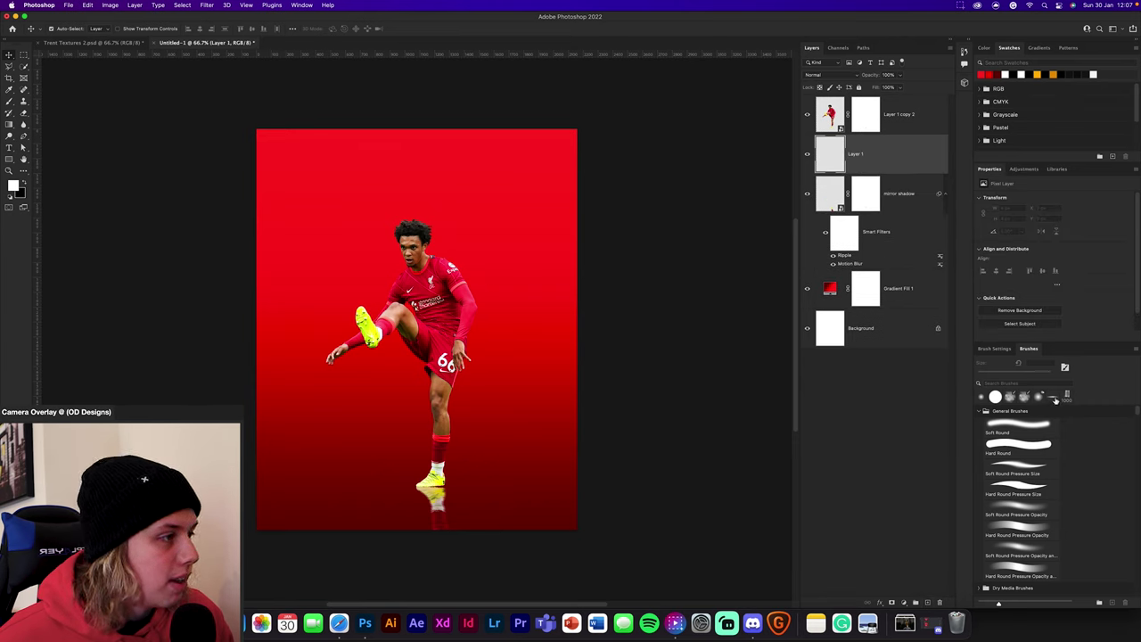
Step: Choose the Soft Round brush, flatten its tip to 11% roundness and reduce its size to 300 px
key(b)
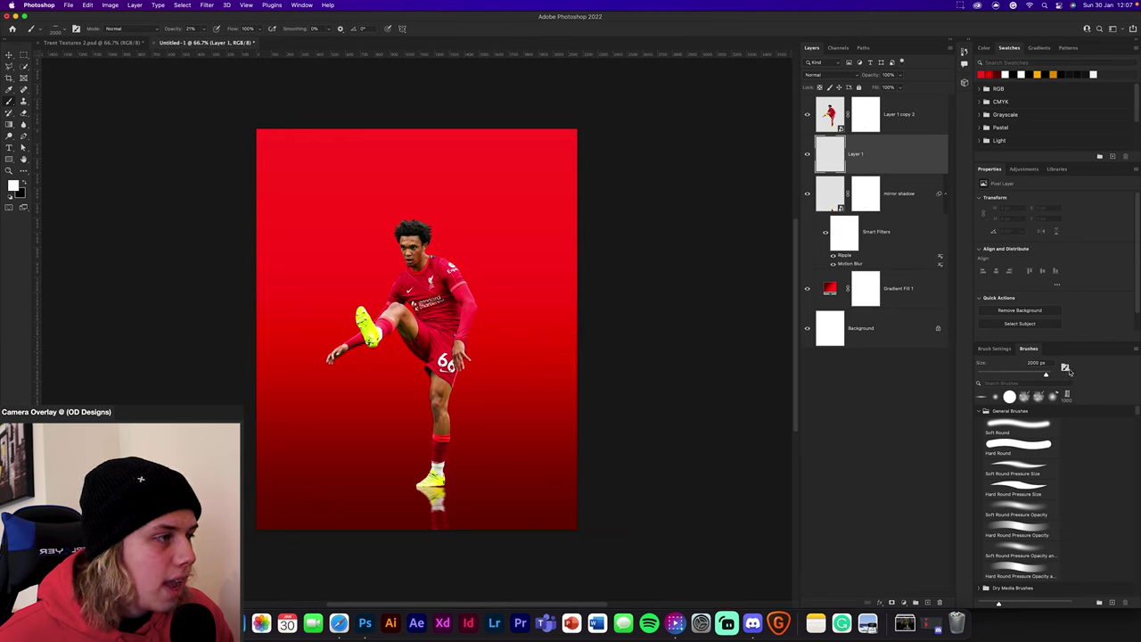
click(1020, 424)
click(980, 399)
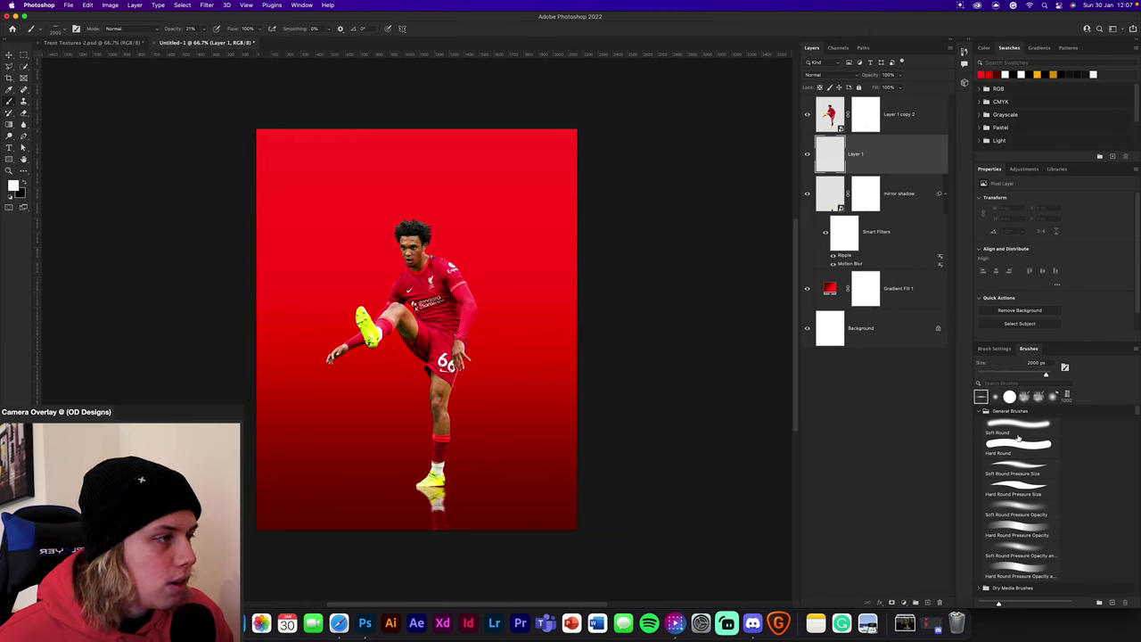
click(1065, 367)
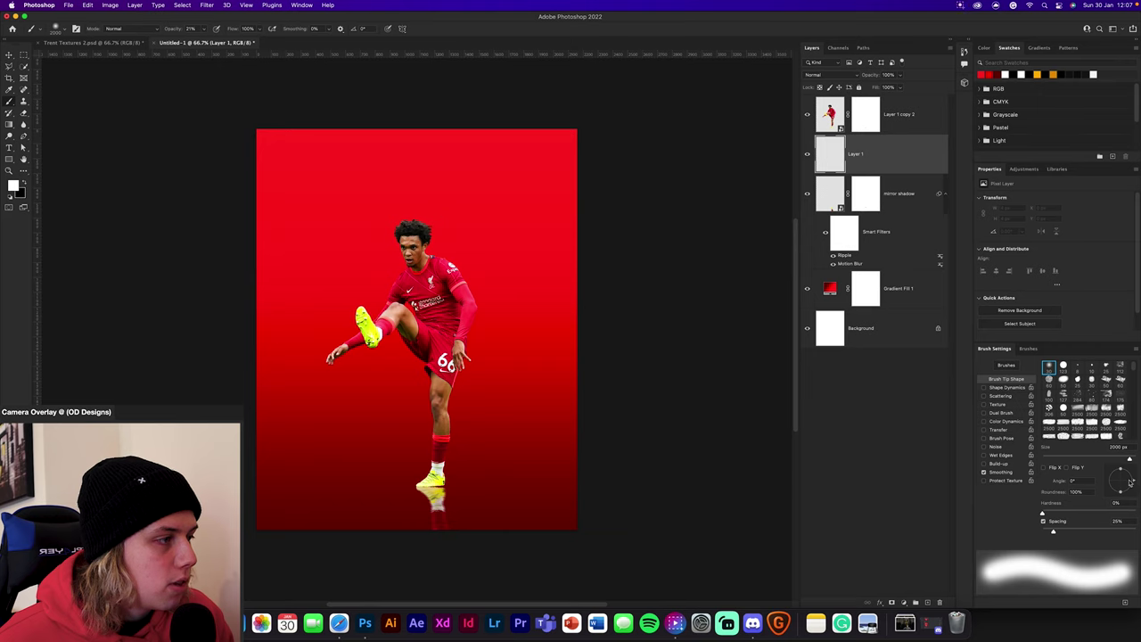
drag(1121, 494, 1121, 484)
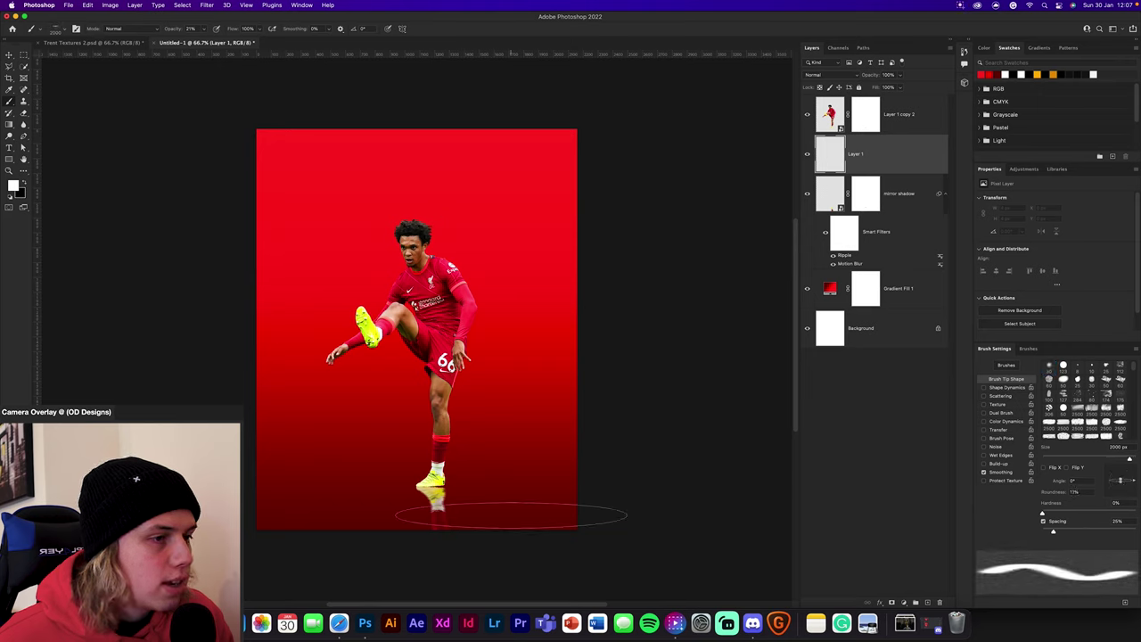
key(bracketleft)
key(bracketleft)
key(bracketleft)
key(bracketleft)
key(bracketleft)
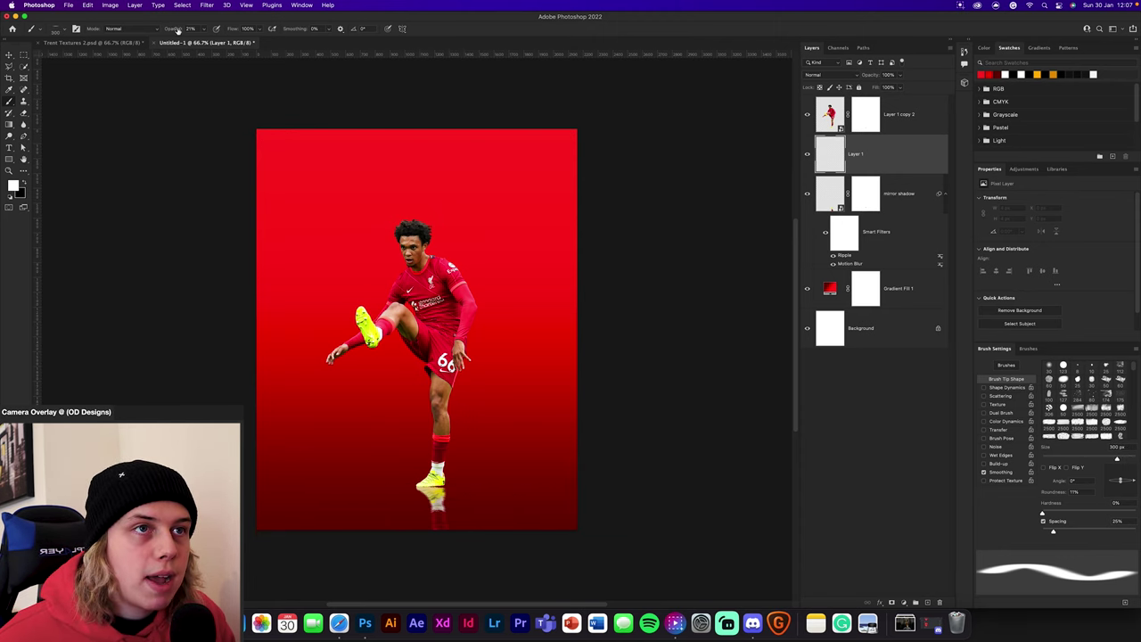
Step: Paint a thin, soft black contact shadow directly beneath the standing boot on the new layer
key(super+plus)
key(super+plus)
key(super+plus)
key(super+plus)
key(super+plus)
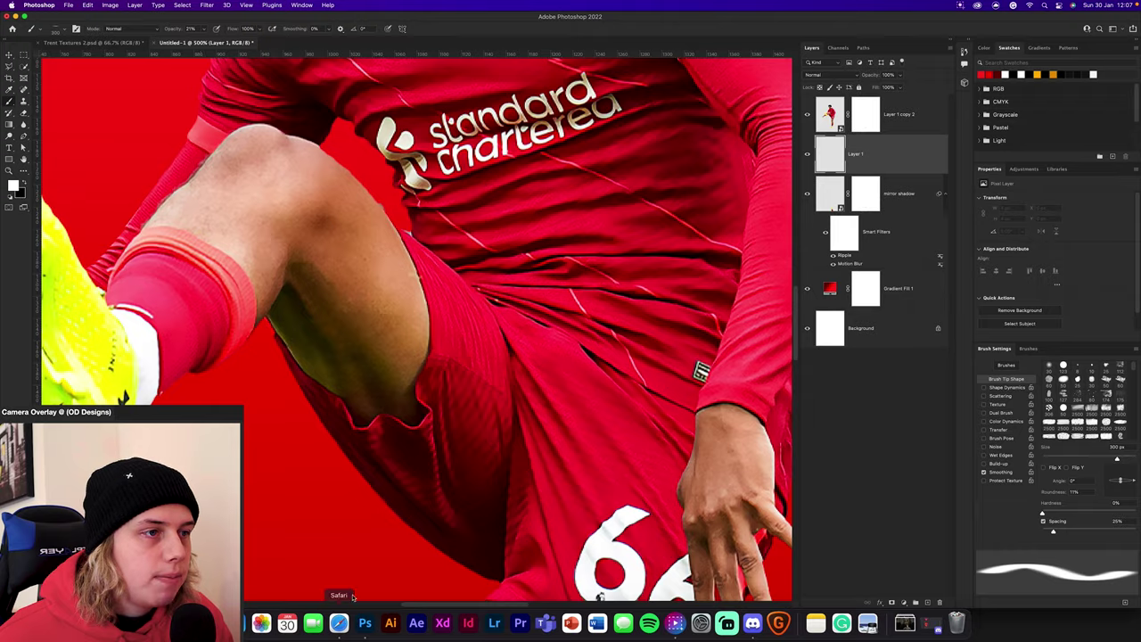
scroll(481, 333, down, 10)
key(x)
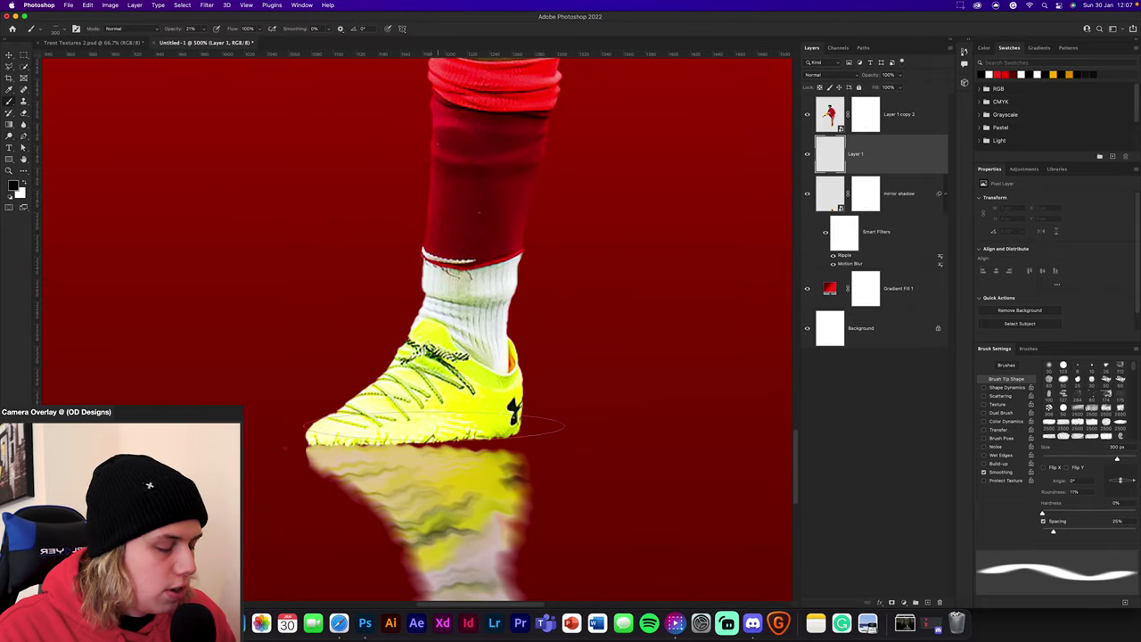
mouse_move(415, 436)
mouse_down()
mouse_move(401, 437)
mouse_move(464, 433)
mouse_move(360, 446)
mouse_move(472, 431)
mouse_move(321, 443)
mouse_move(463, 440)
mouse_up()
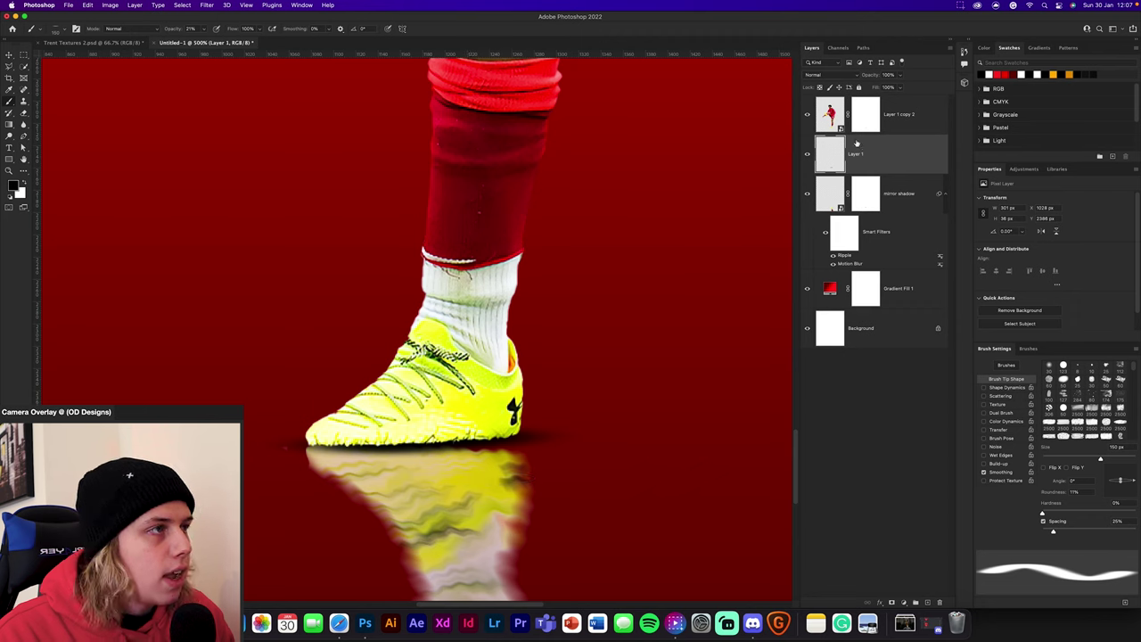
Step: Set the contact shadow layer to the Multiply blend mode and lower its opacity to 80%
click(844, 78)
click(820, 108)
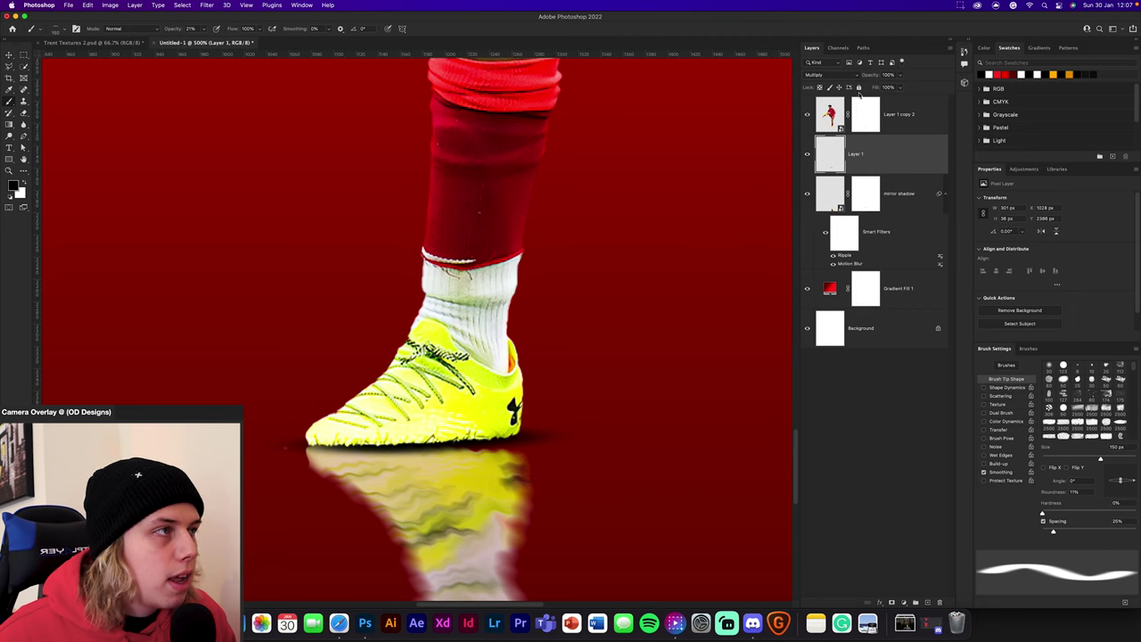
drag(875, 78, 874, 79)
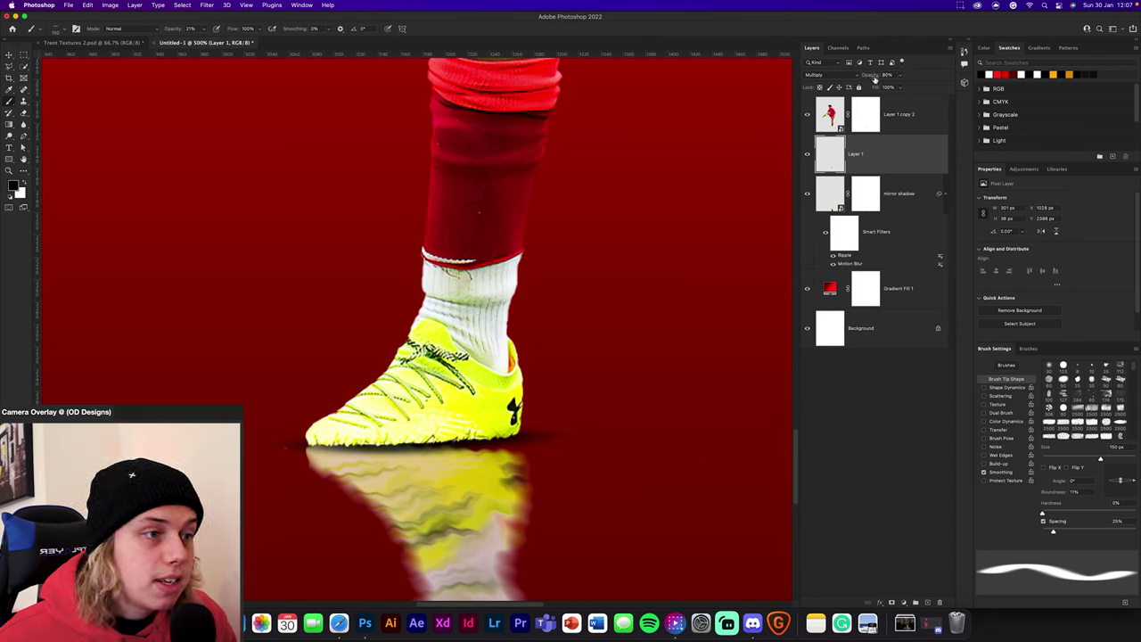
Step: Add another empty layer above the contact shadow layer and set its blend mode to Multiply
click(909, 125)
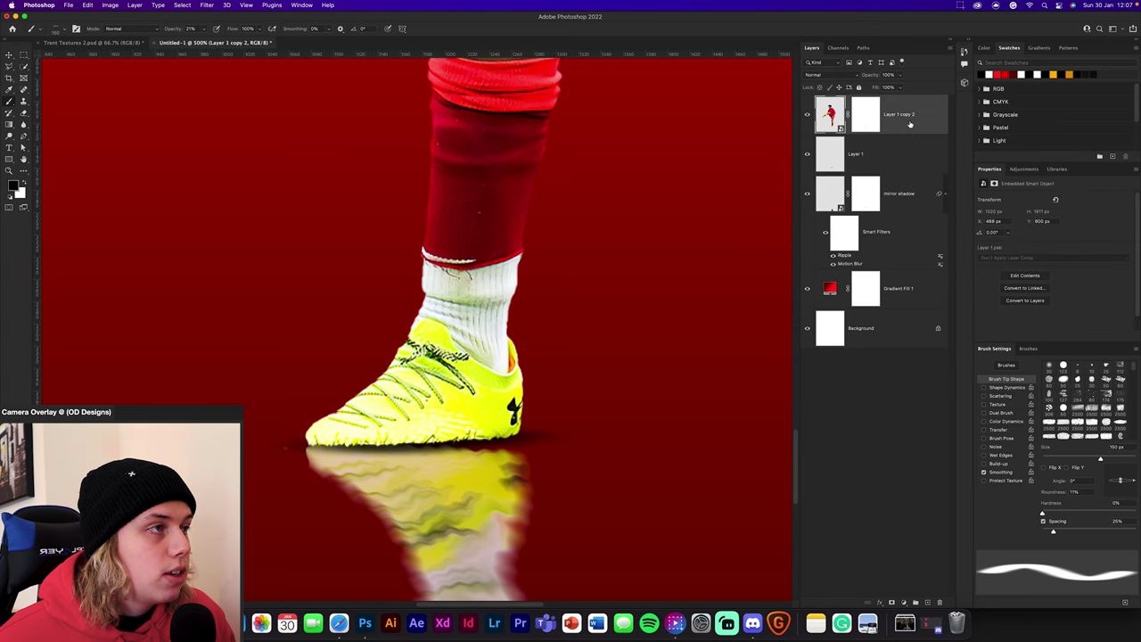
click(892, 156)
click(927, 602)
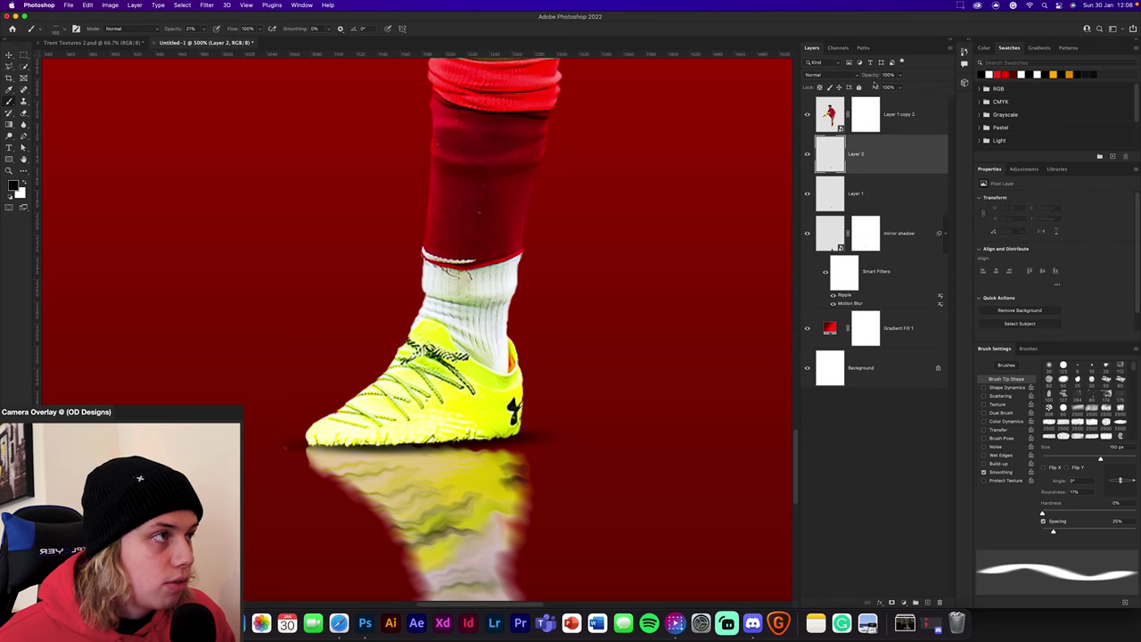
click(843, 76)
click(847, 267)
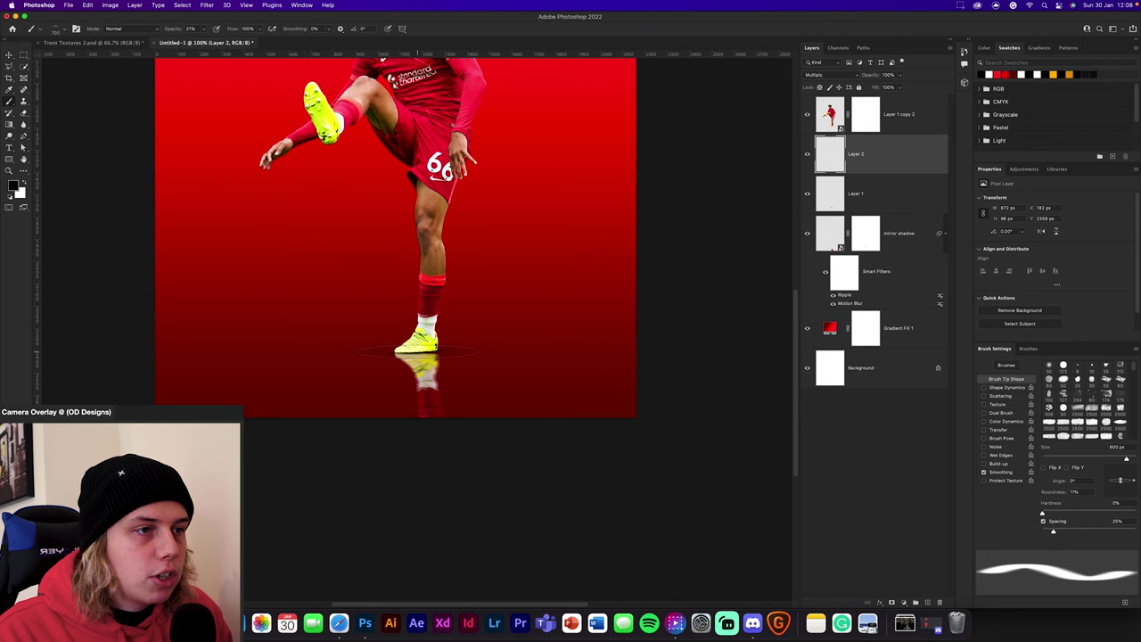
Step: Build up a wide black floor shadow around the boot, enlarging the flat brush to 1200 px, and lower the layer's opacity to 70%
click(417, 351)
key(])
click(417, 351)
key(])
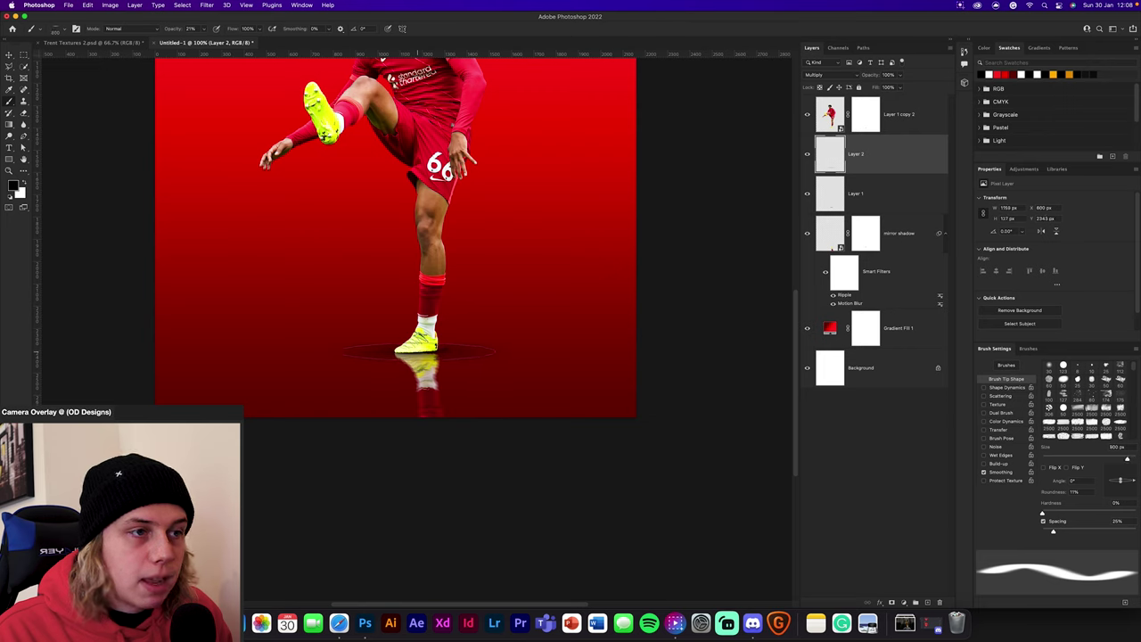
click(417, 352)
key(])
click(418, 351)
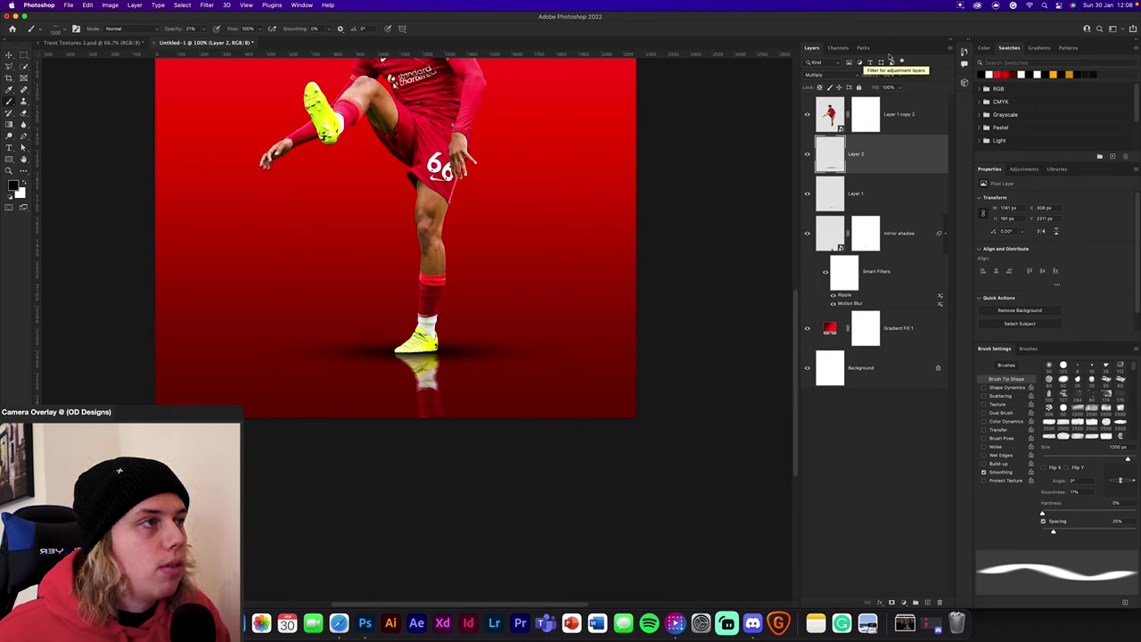
drag(875, 78, 861, 78)
Step: Add an Exposure adjustment layer above the player cutout and clip it to the cutout
click(7, 56)
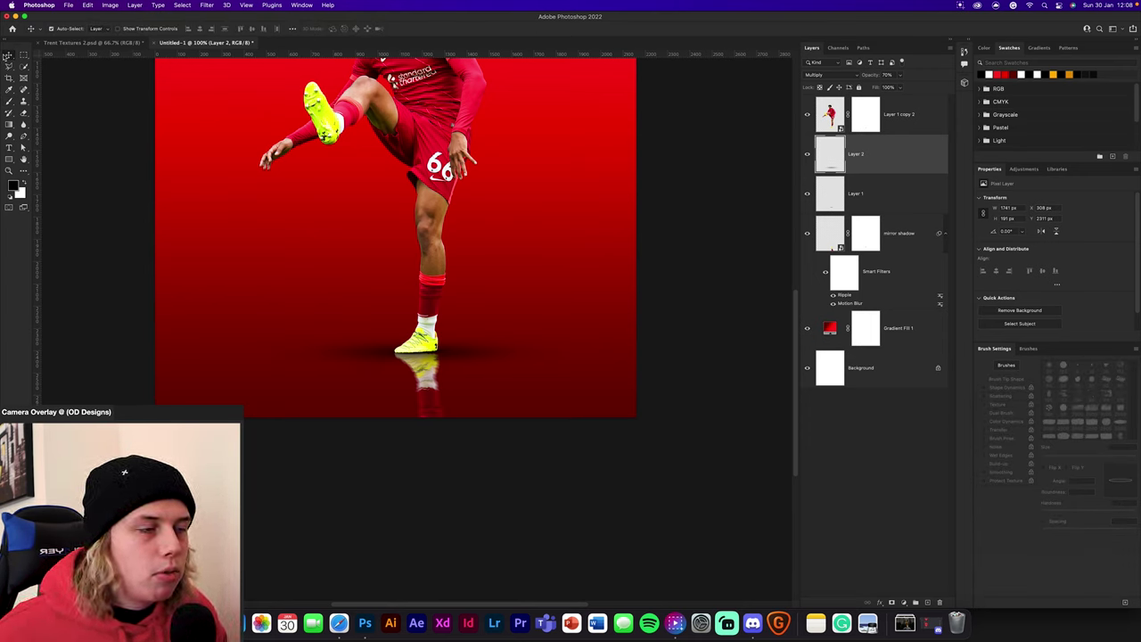
key(super+plus)
key(super+plus)
drag(468, 389, 488, 351)
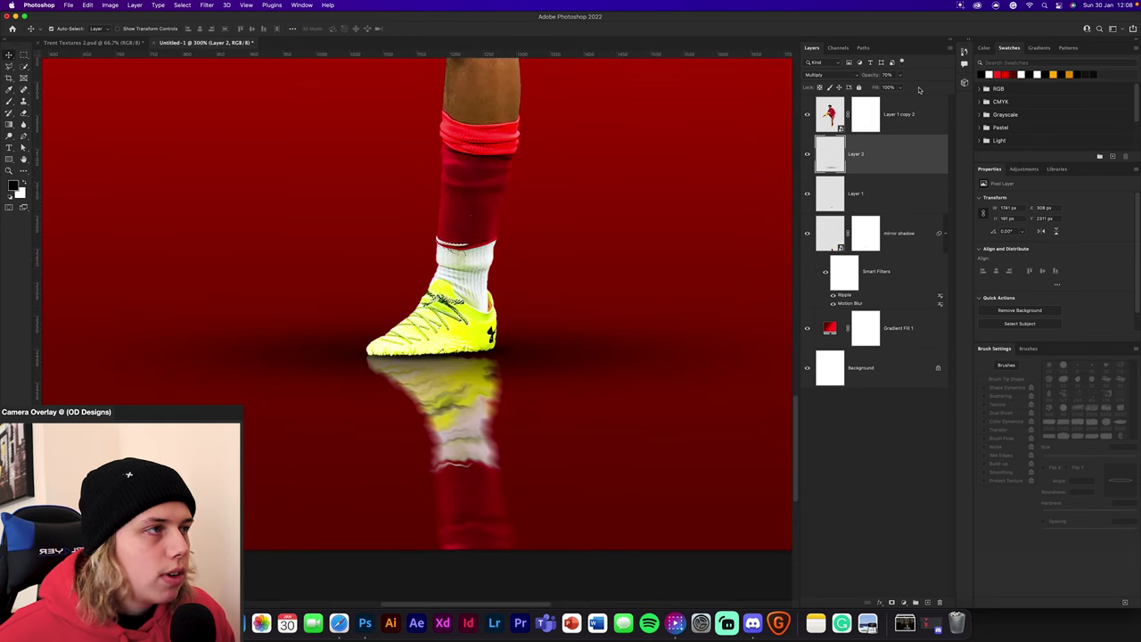
drag(886, 140, 894, 131)
click(894, 131)
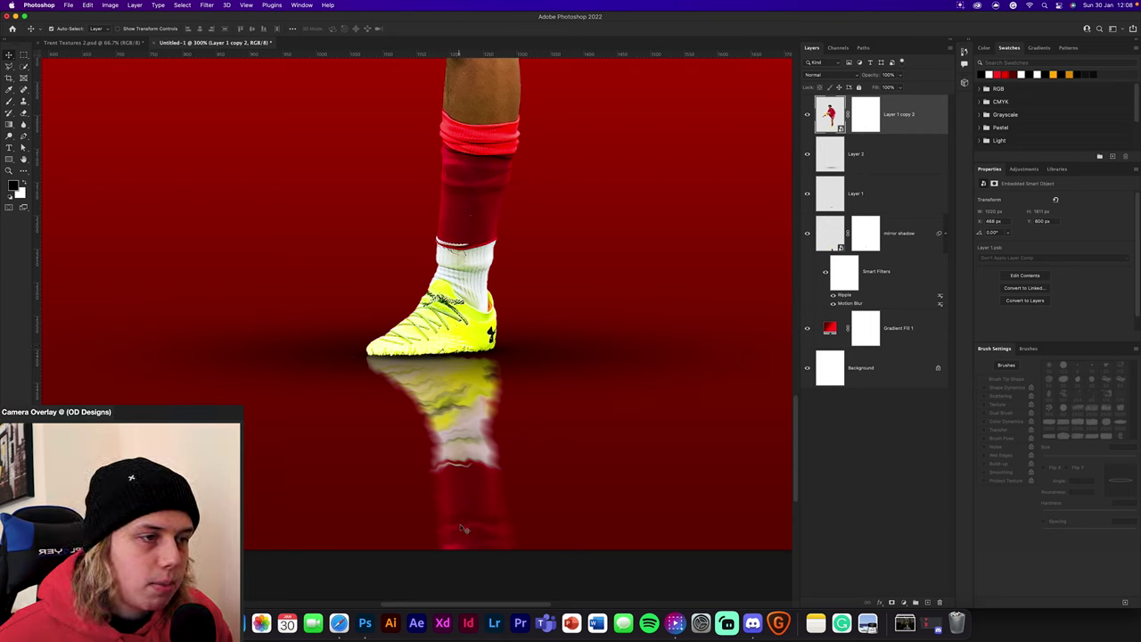
click(903, 602)
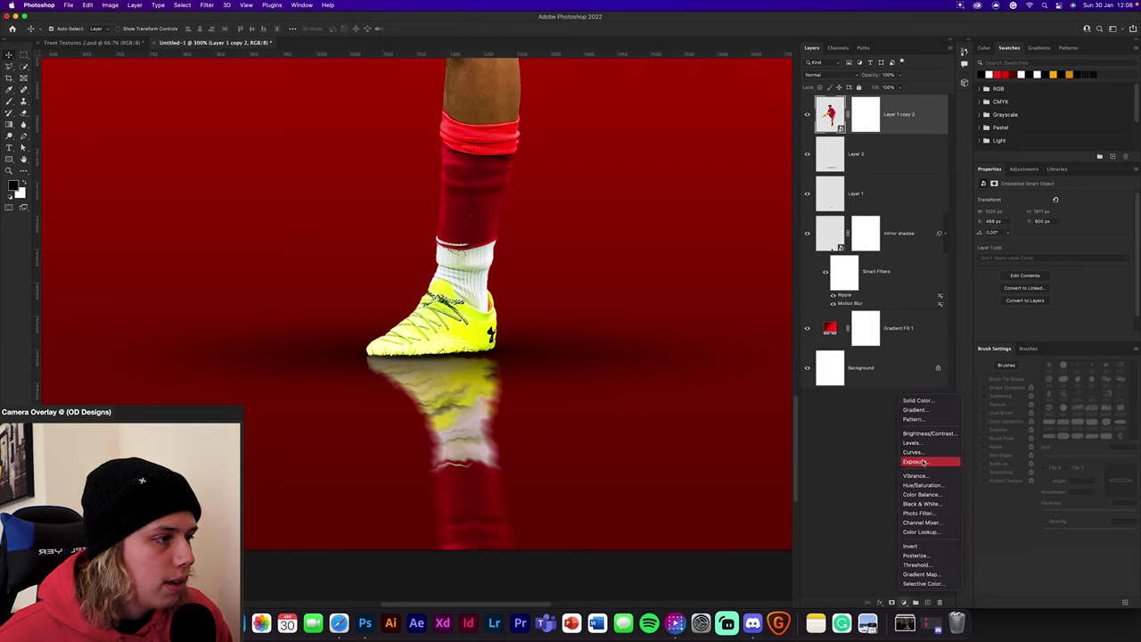
click(914, 461)
alt+click(909, 130)
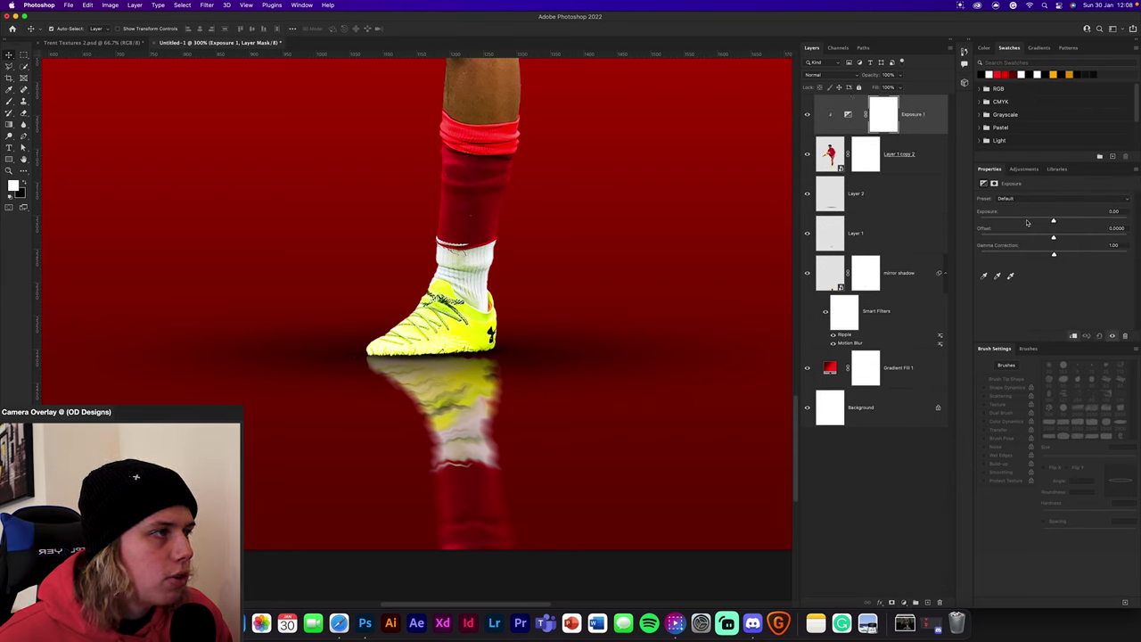
Step: Set the adjustment's exposure to -1.87 and gamma correction to 0.87 with clipping to the cutout, and invert its mask to black
drag(1053, 221, 1035, 221)
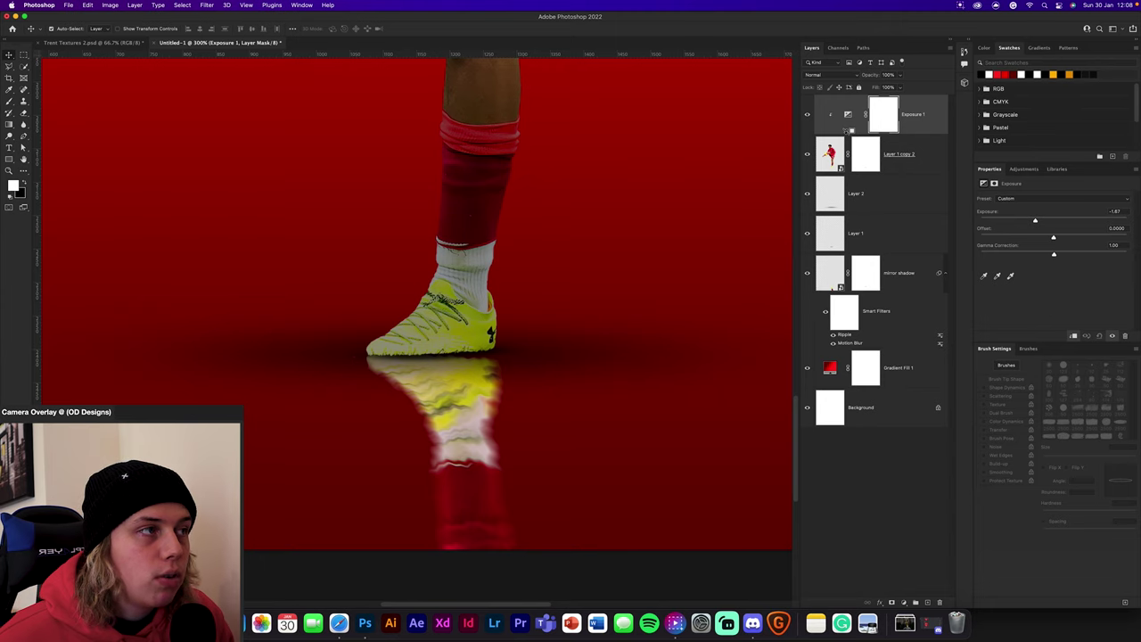
alt+click(845, 131)
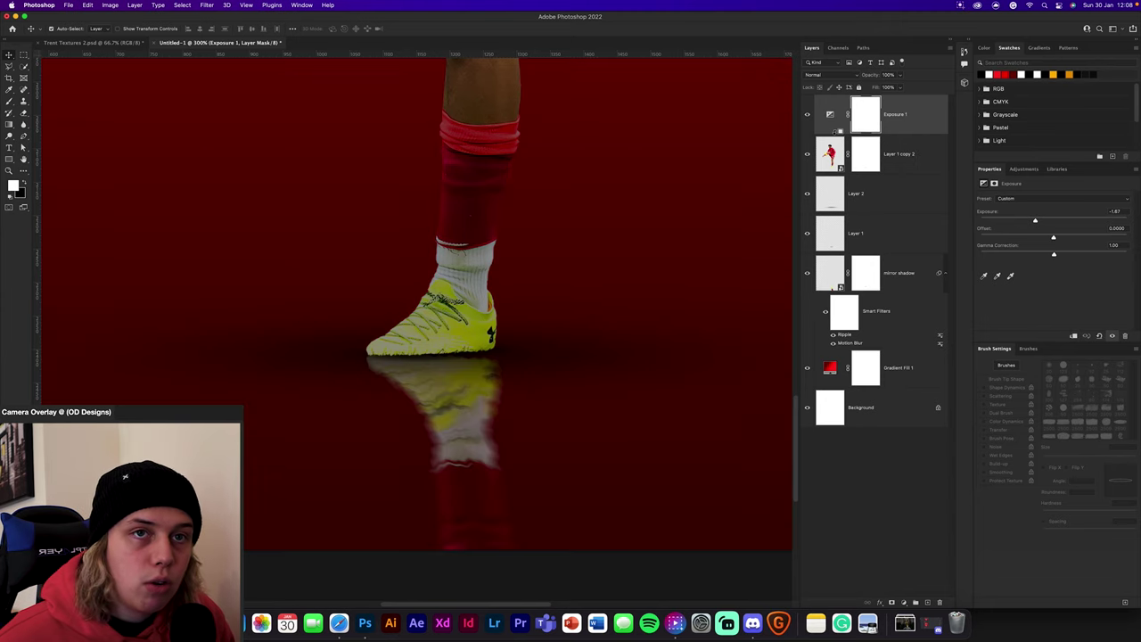
alt+click(838, 131)
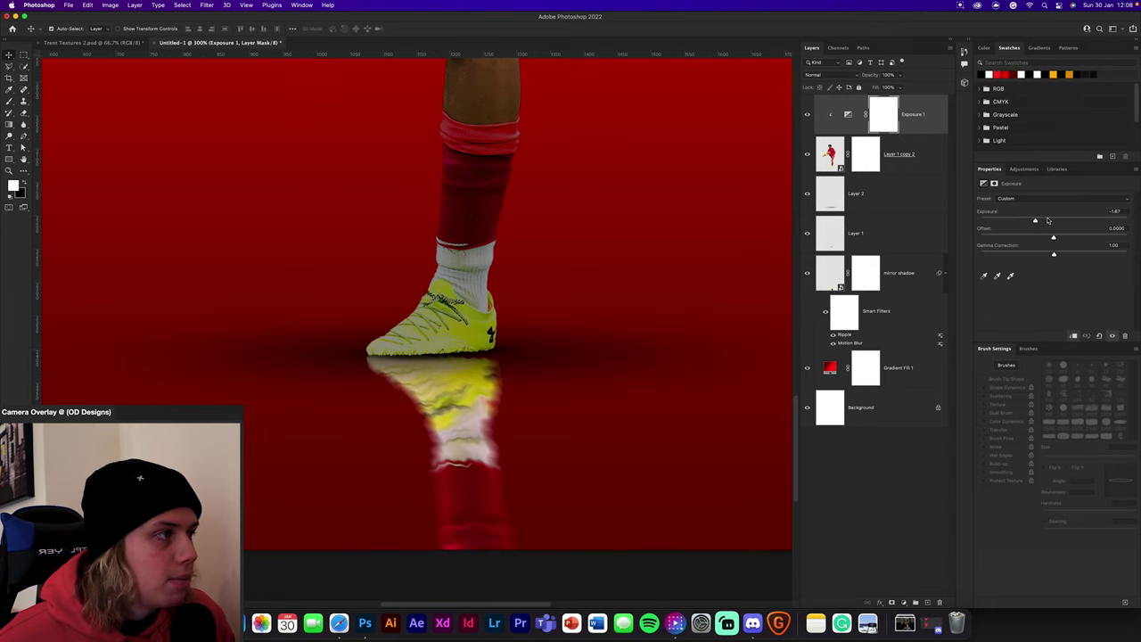
drag(1054, 255, 1061, 256)
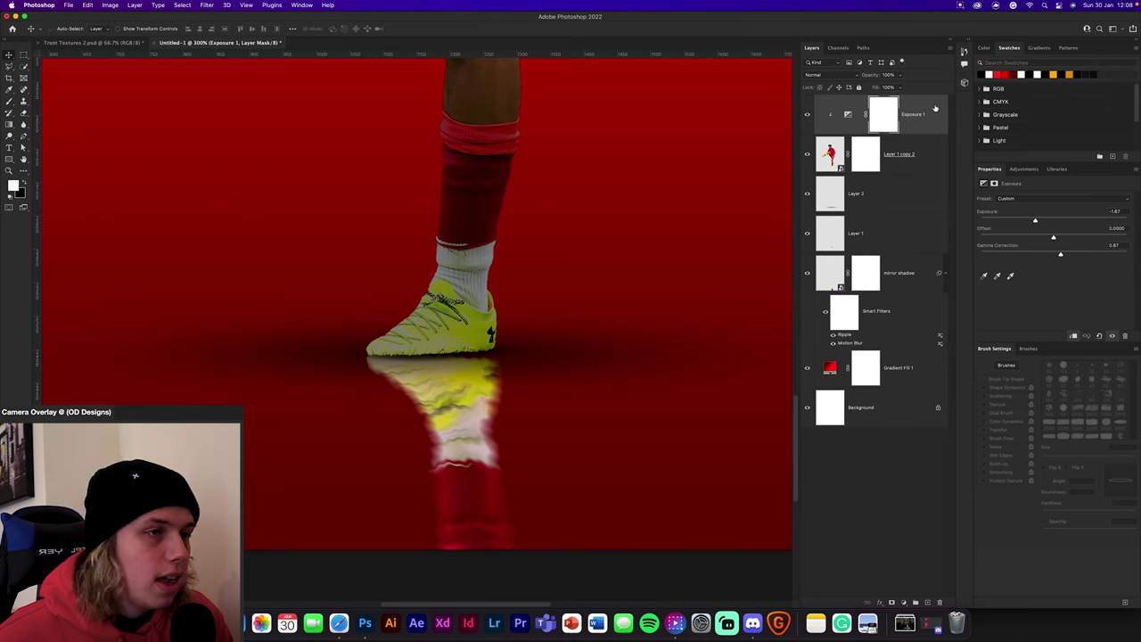
key(super+i)
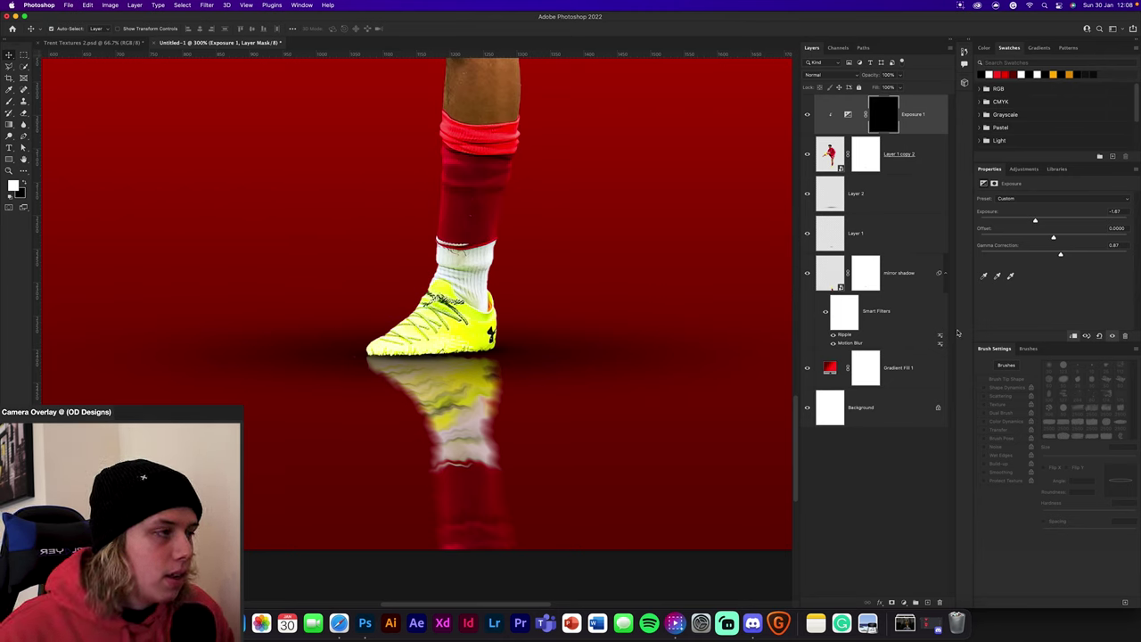
Step: Paint white on the Exposure mask over the standing boot, sock and lower leg with a Soft Round brush reduced to 90 px
click(1027, 349)
click(1021, 428)
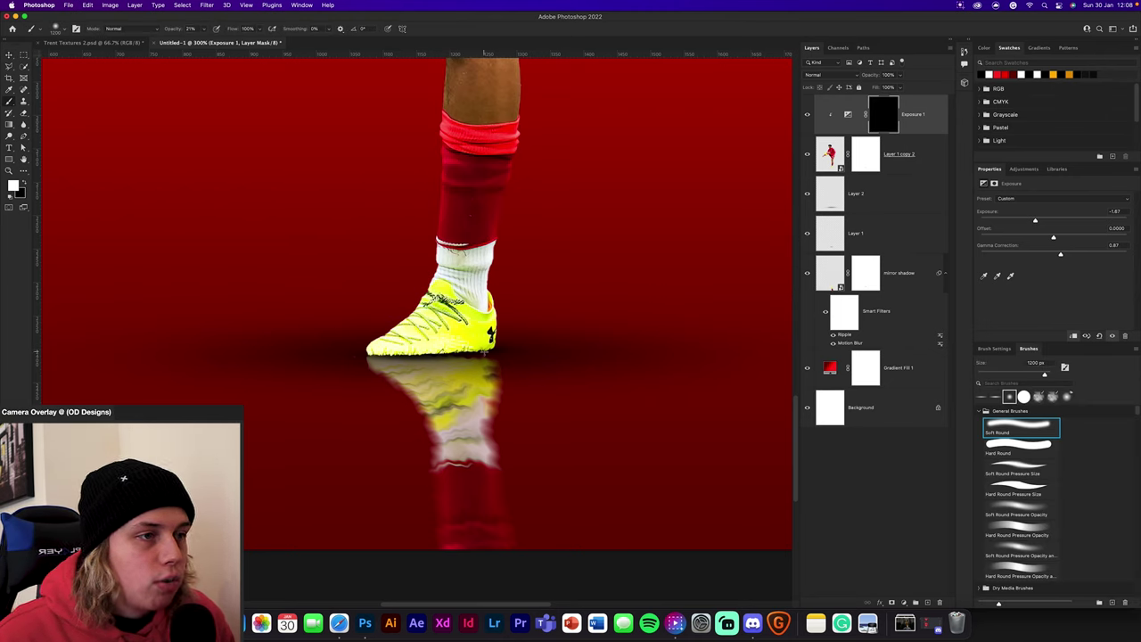
key([)
key([)
key([)
key([)
key([)
key([)
key([)
key([)
key([)
key([)
key([)
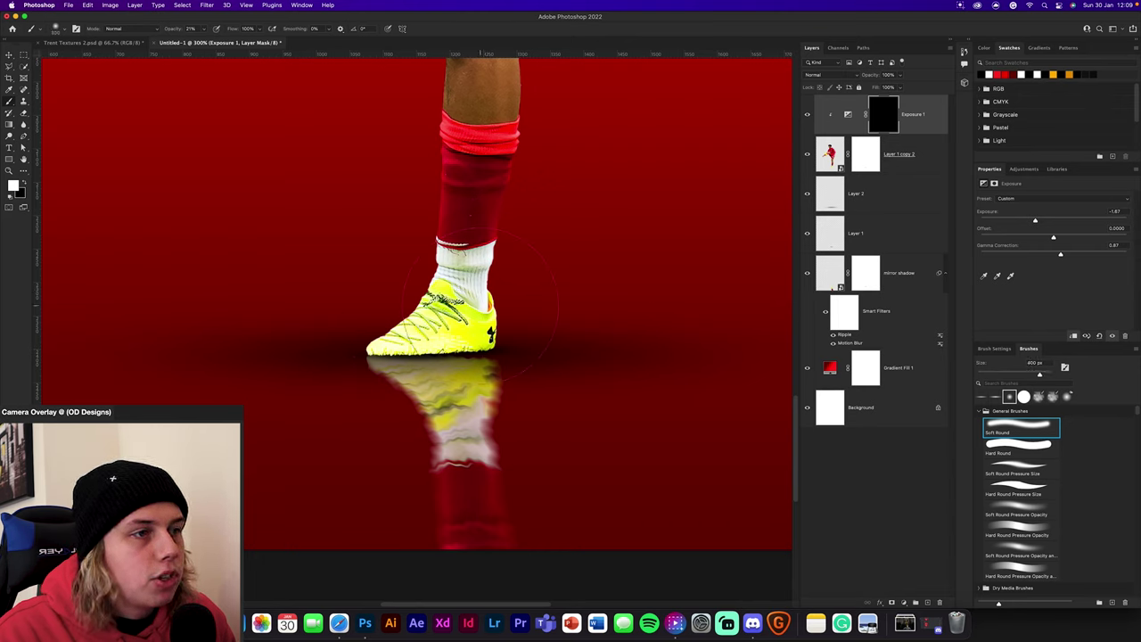
mouse_move(501, 325)
mouse_down()
mouse_move(495, 349)
mouse_move(454, 365)
mouse_move(338, 362)
mouse_move(364, 317)
mouse_move(451, 277)
mouse_move(488, 294)
mouse_move(522, 211)
mouse_move(359, 358)
mouse_up()
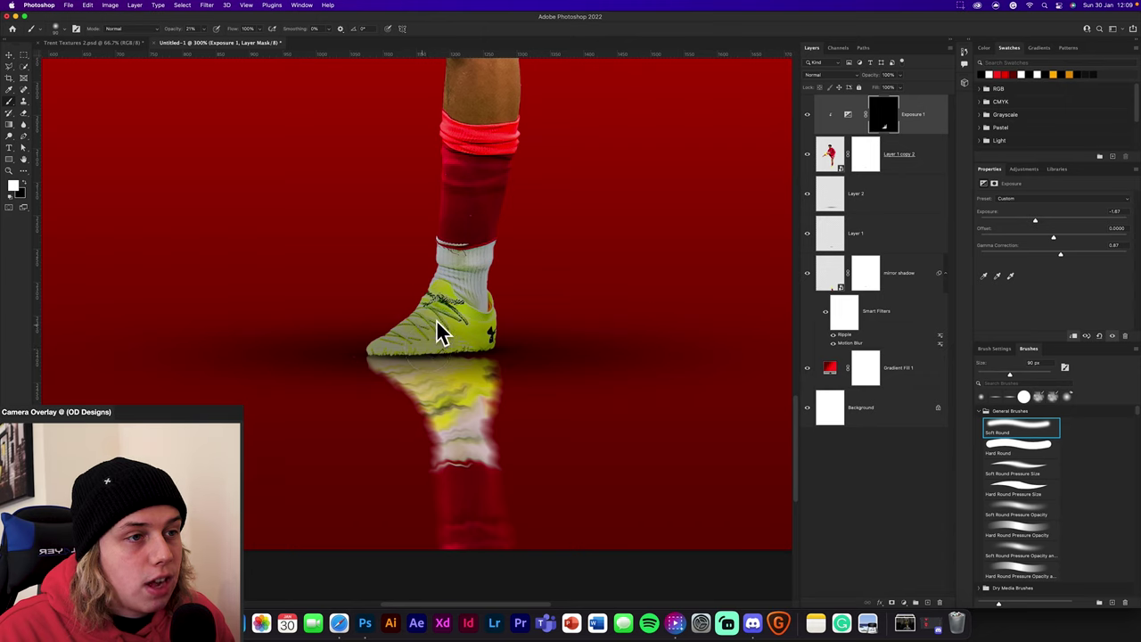
drag(445, 331, 481, 249)
drag(510, 105, 489, 175)
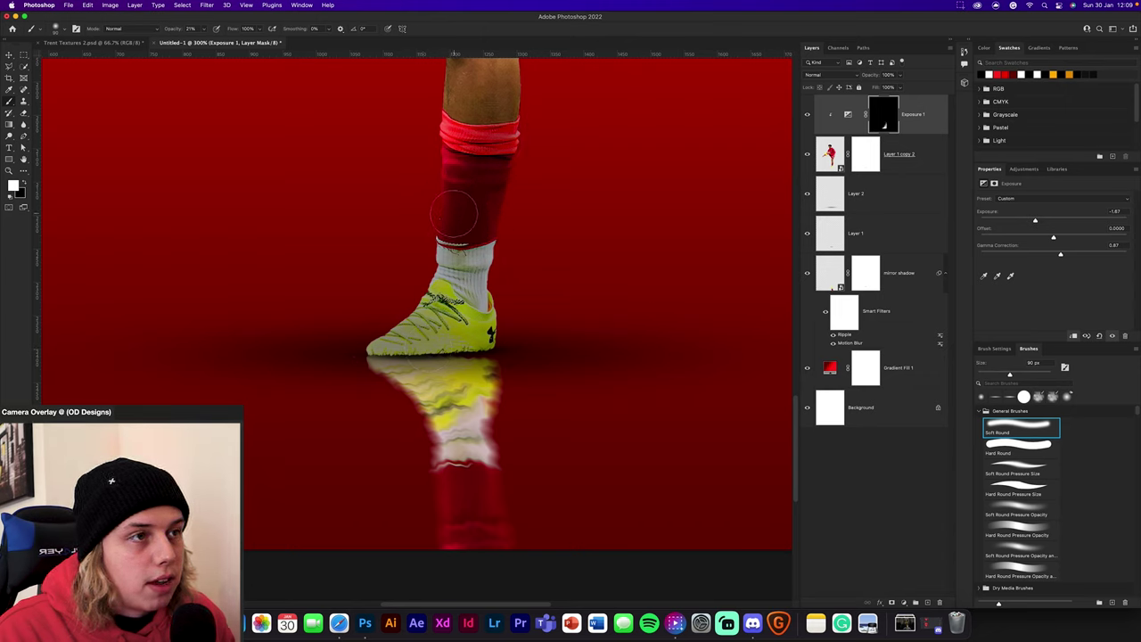
Step: Duplicate the Exposure adjustment onto the mirror shadow layer with its mask refilled black, and paint the darkening over the reflected boot
drag(831, 115, 835, 297)
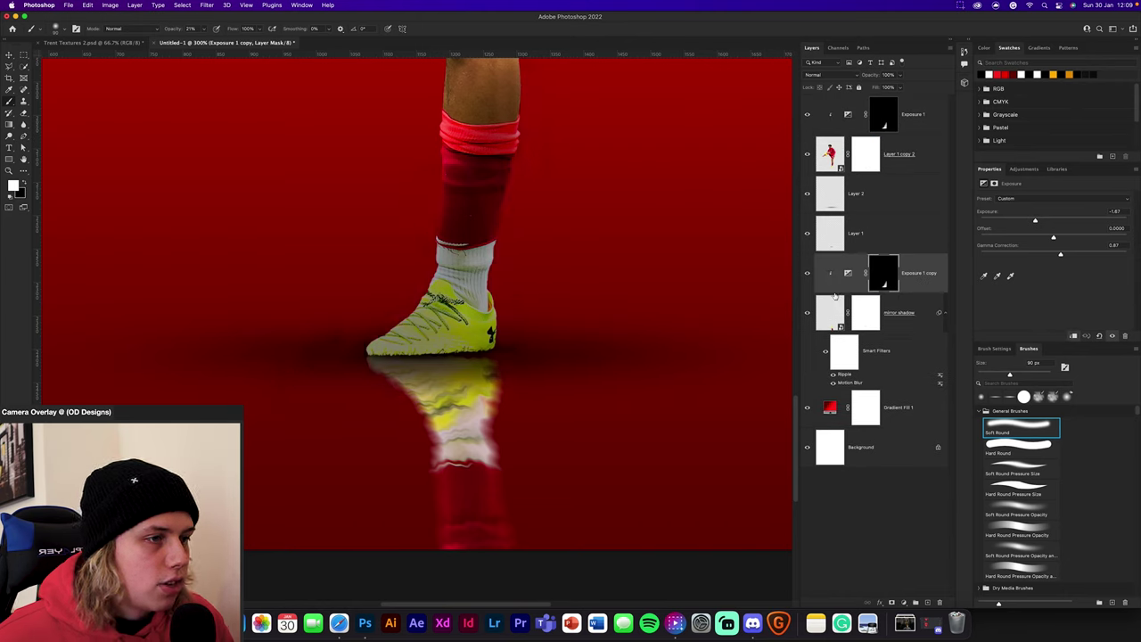
key(super+BackSpace)
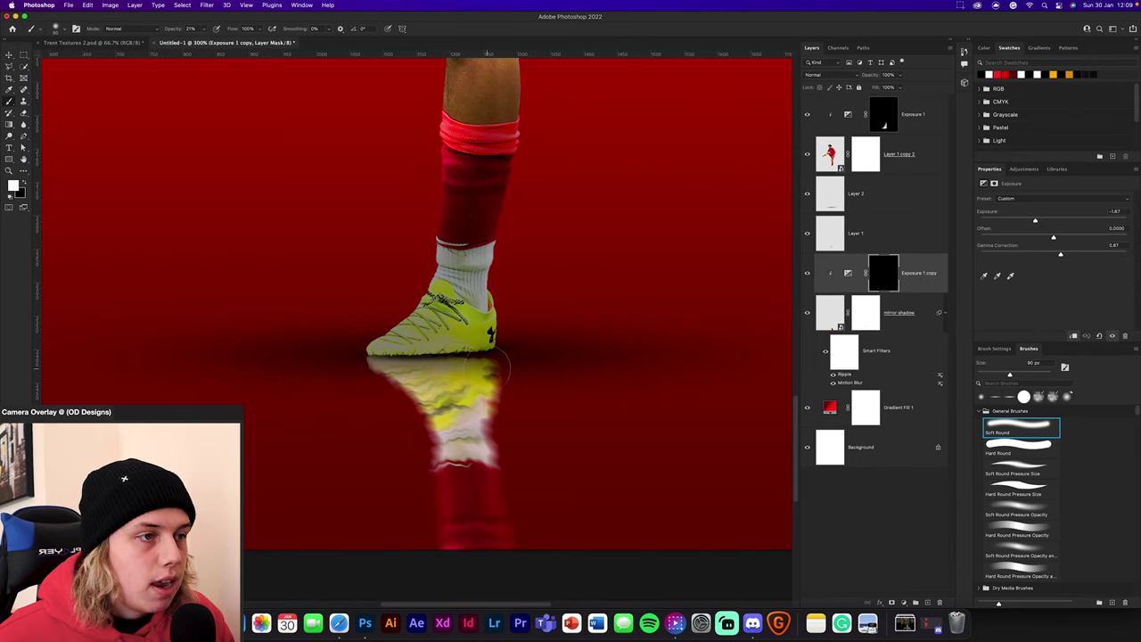
mouse_move(487, 364)
mouse_down()
mouse_move(491, 425)
mouse_move(468, 373)
mouse_move(392, 369)
mouse_move(437, 437)
mouse_move(450, 419)
mouse_move(446, 454)
mouse_move(502, 369)
mouse_move(468, 386)
mouse_up()
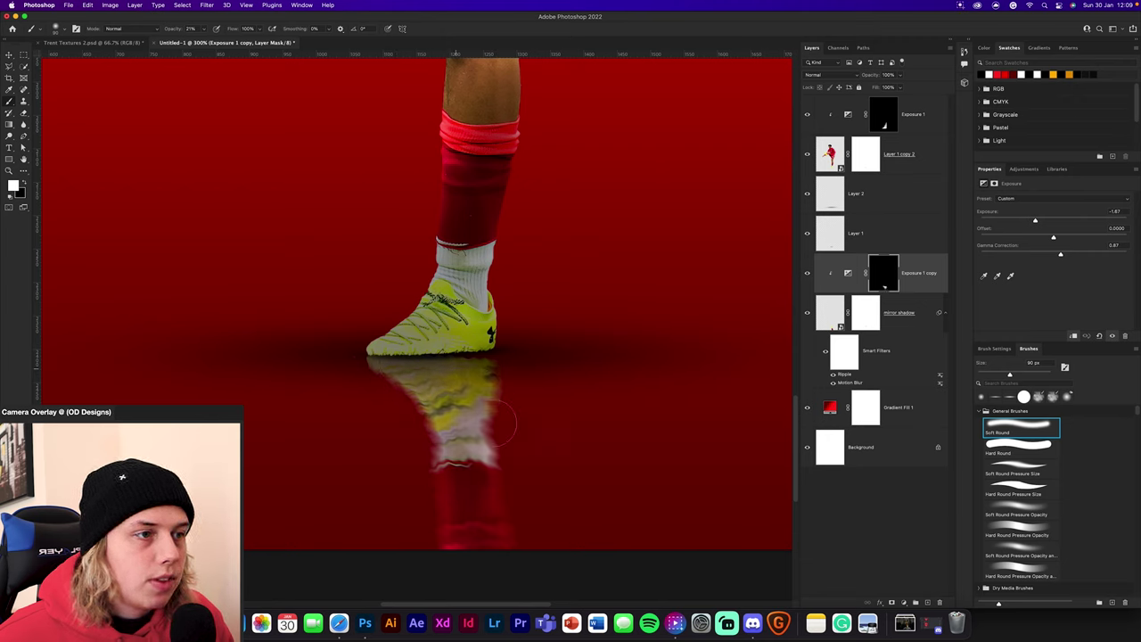
Step: Paint white on the mirror shadow's Exposure mask to darken the reflected sock and lower leg
mouse_move(506, 437)
mouse_down()
mouse_move(473, 428)
mouse_move(445, 454)
mouse_move(497, 469)
mouse_move(508, 505)
mouse_move(440, 411)
mouse_move(437, 458)
mouse_up()
drag(489, 376, 499, 401)
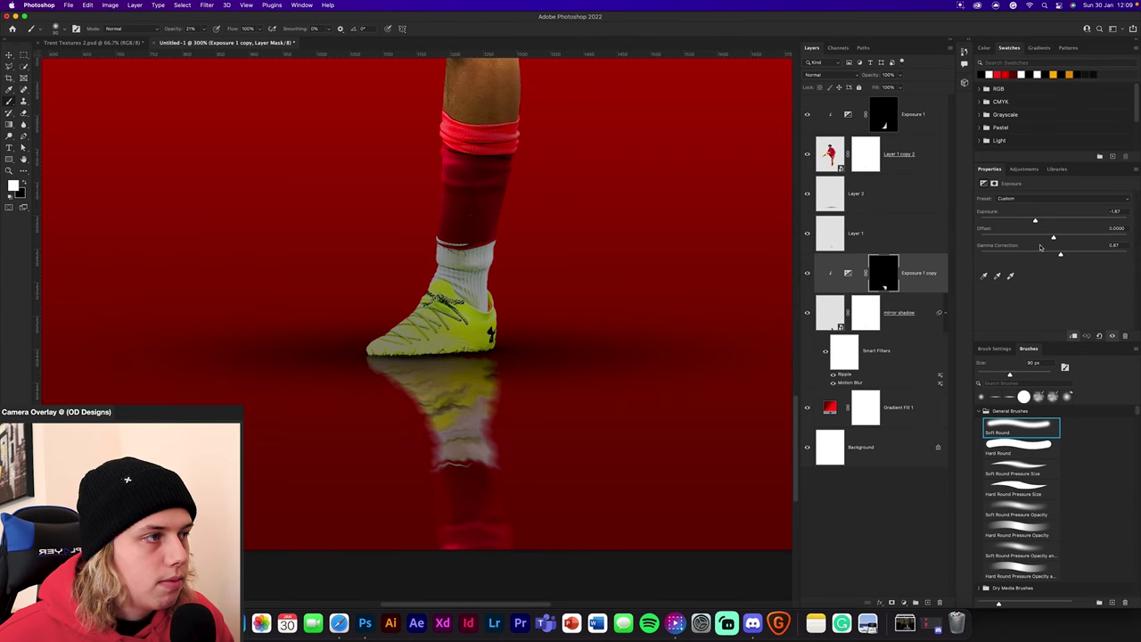
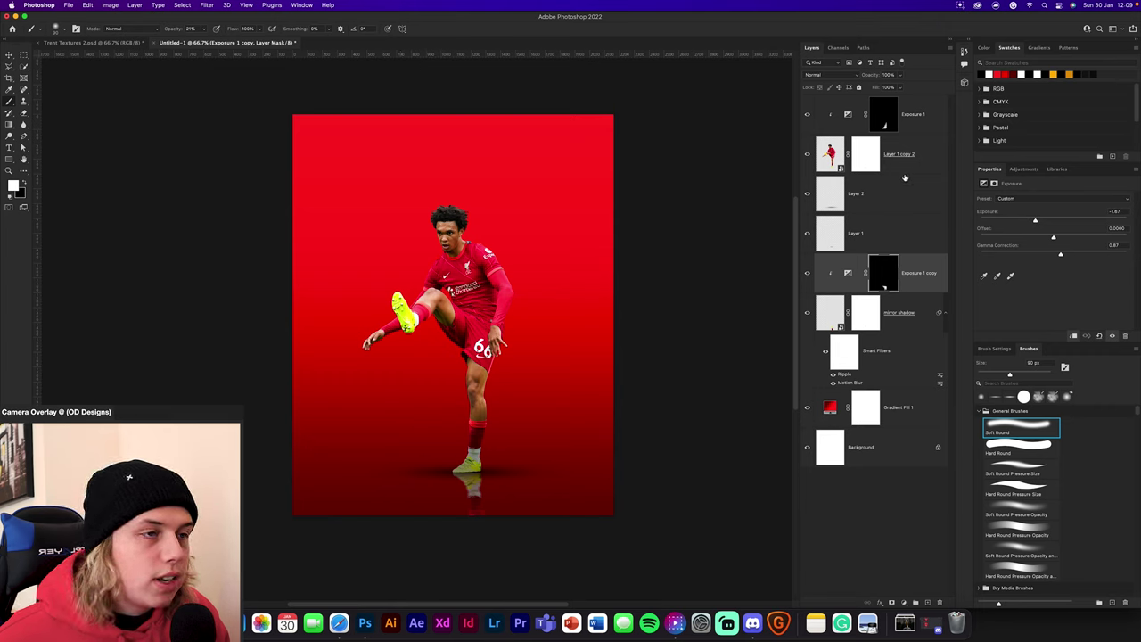
Step: Select the topmost Exposure layer in the poster, switch to Trent Textures 2.psd, show the ynwa group and inspect its text layers
click(926, 132)
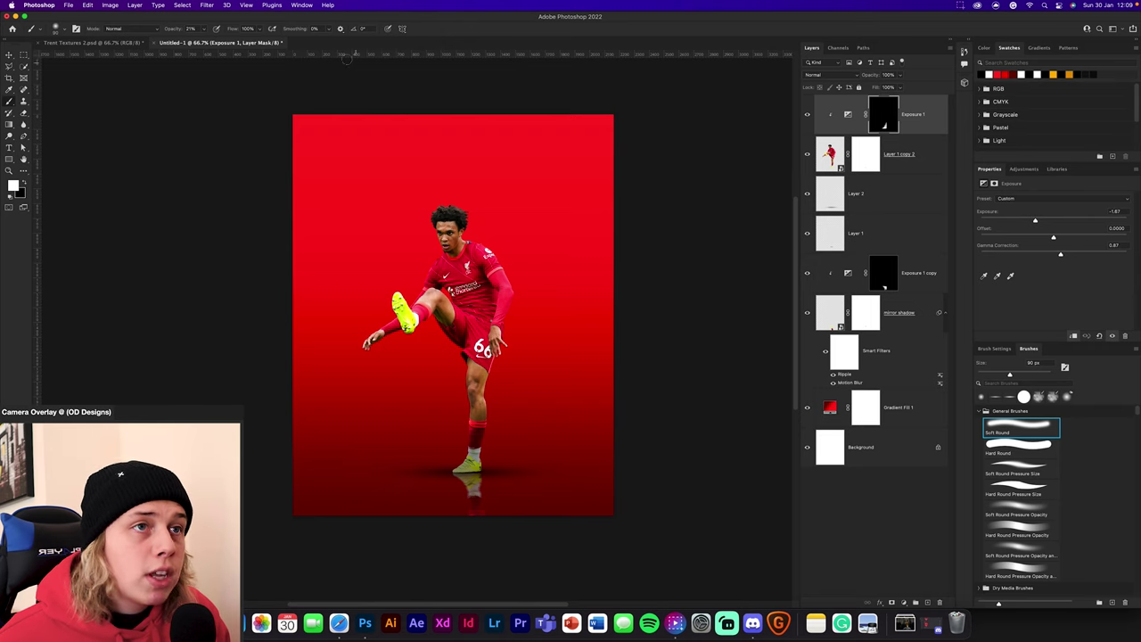
click(69, 45)
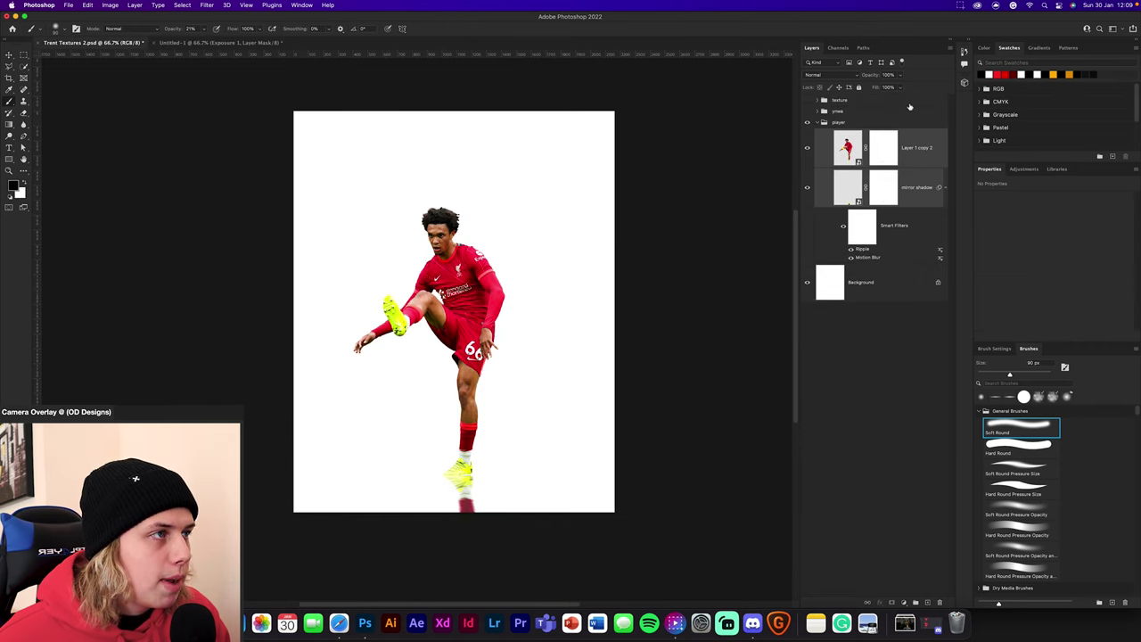
click(823, 122)
click(807, 111)
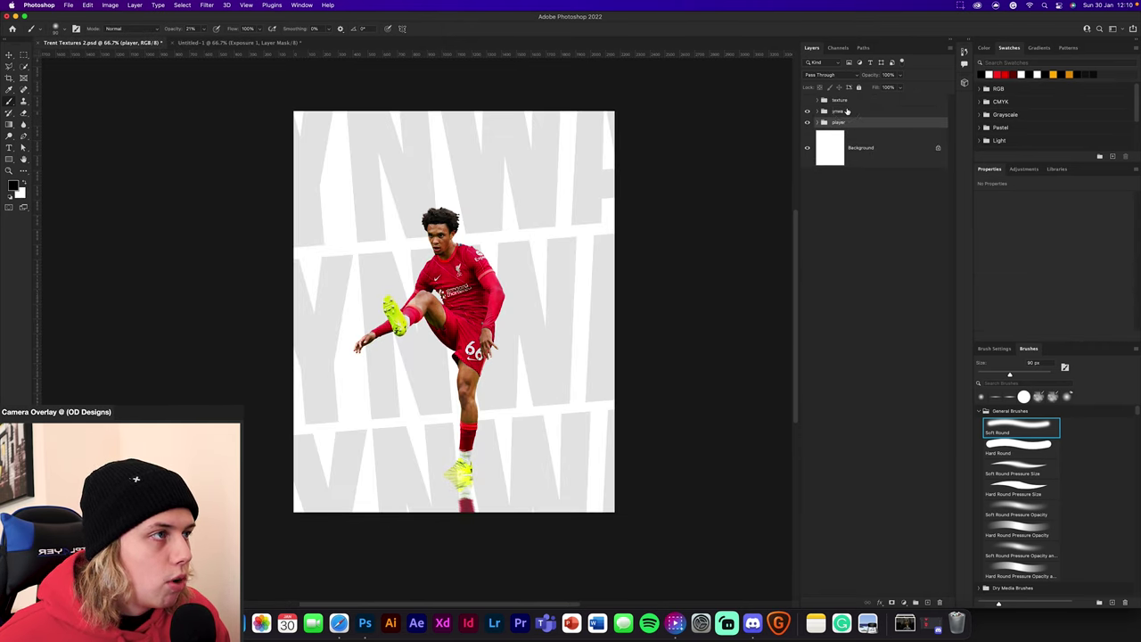
click(839, 112)
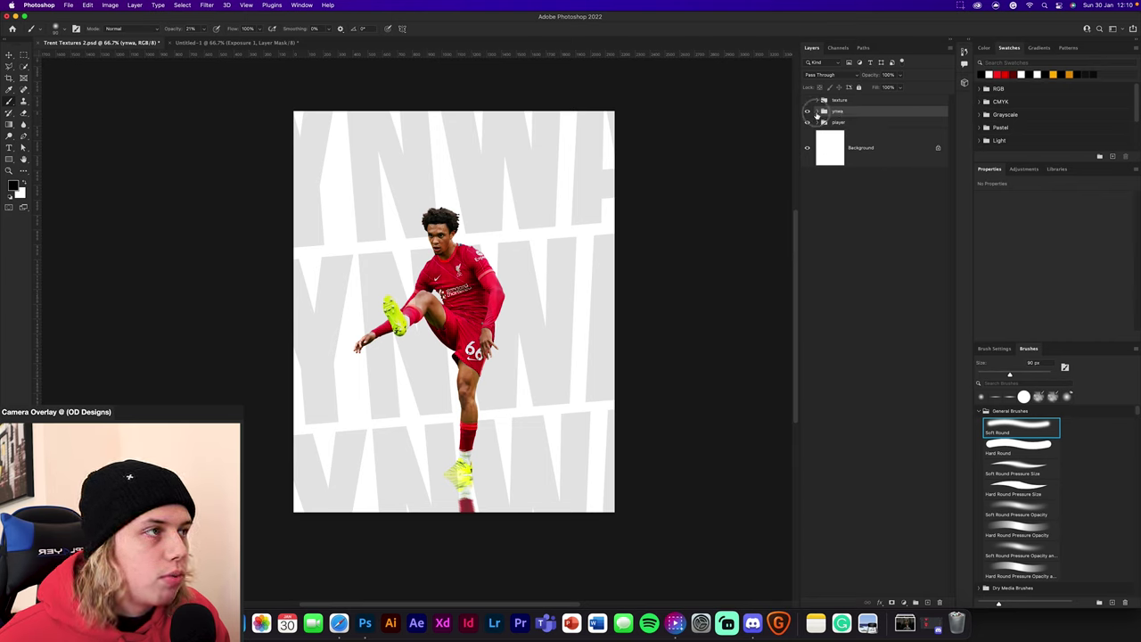
click(818, 111)
click(898, 215)
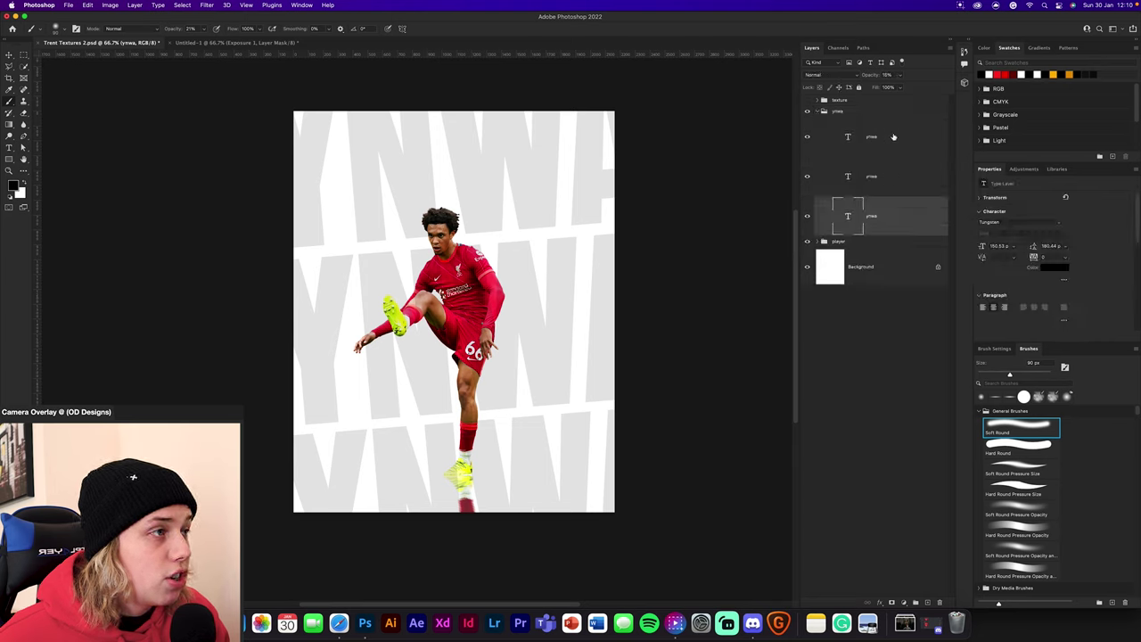
click(894, 139)
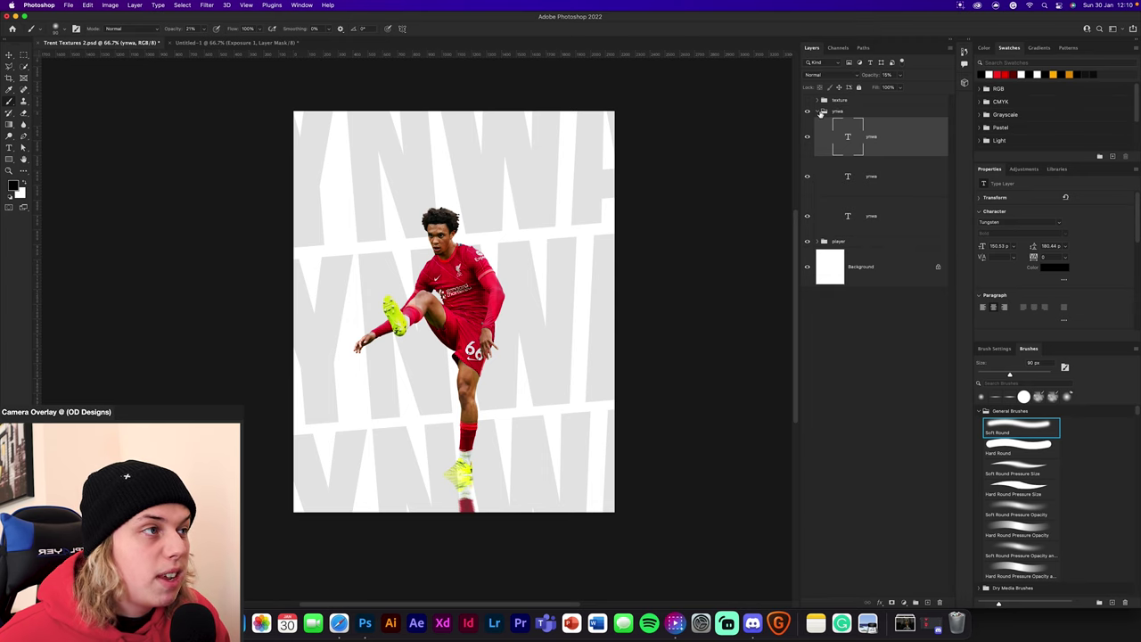
Step: Copy the ynwa group into the poster document, position it over the canvas and place it directly below the player cutout layer
click(819, 111)
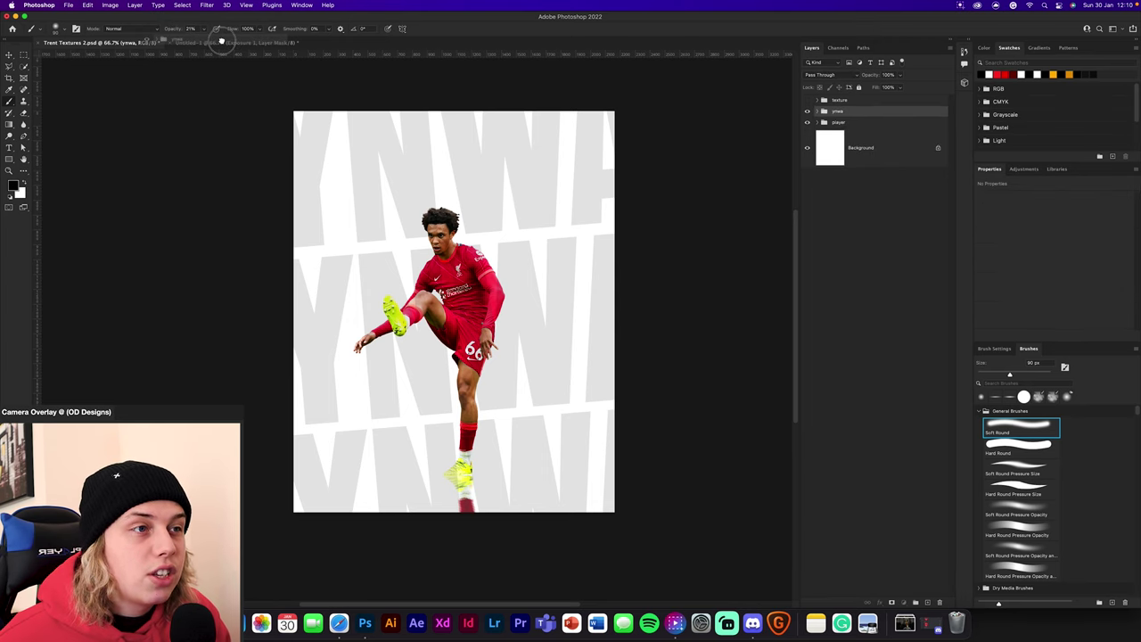
drag(221, 41, 432, 284)
key(super+t)
drag(529, 311, 543, 336)
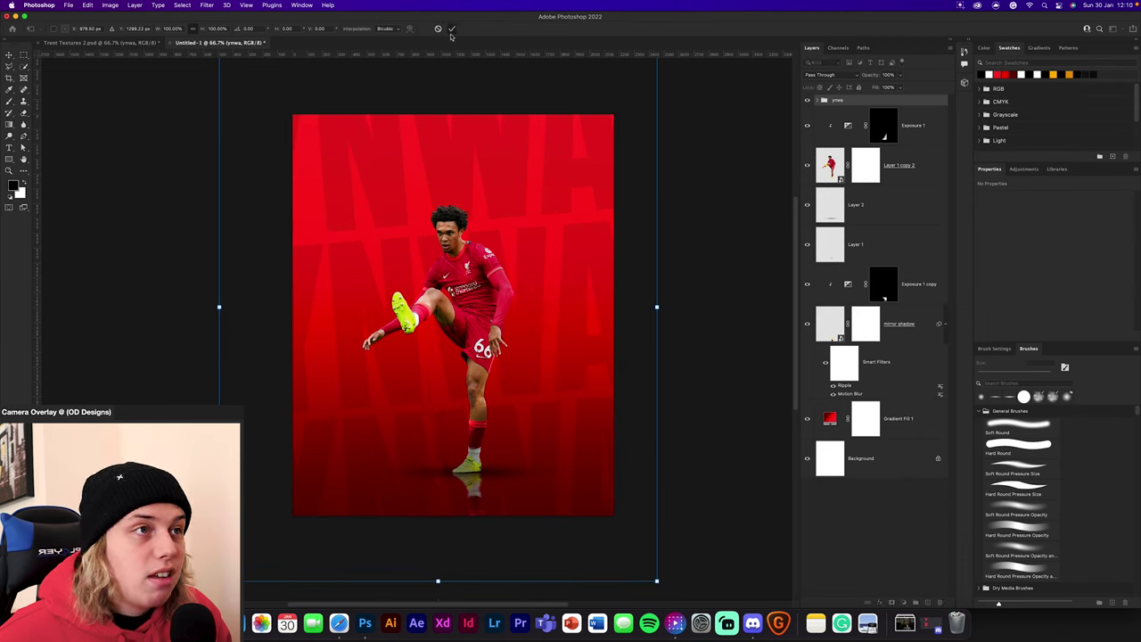
click(452, 29)
key(b)
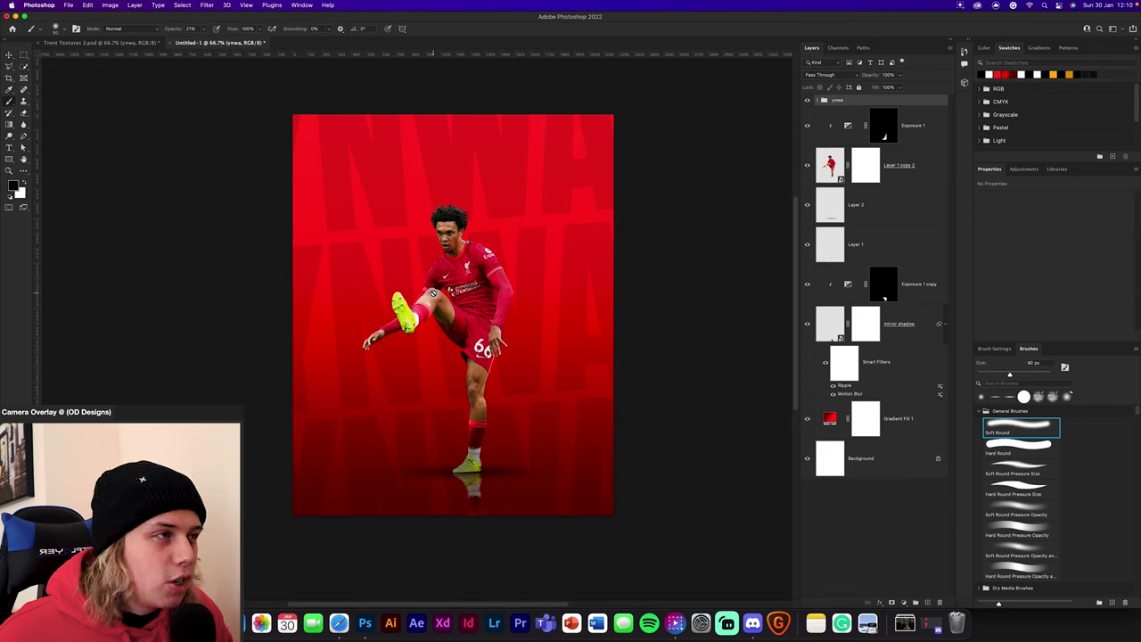
drag(852, 101, 869, 188)
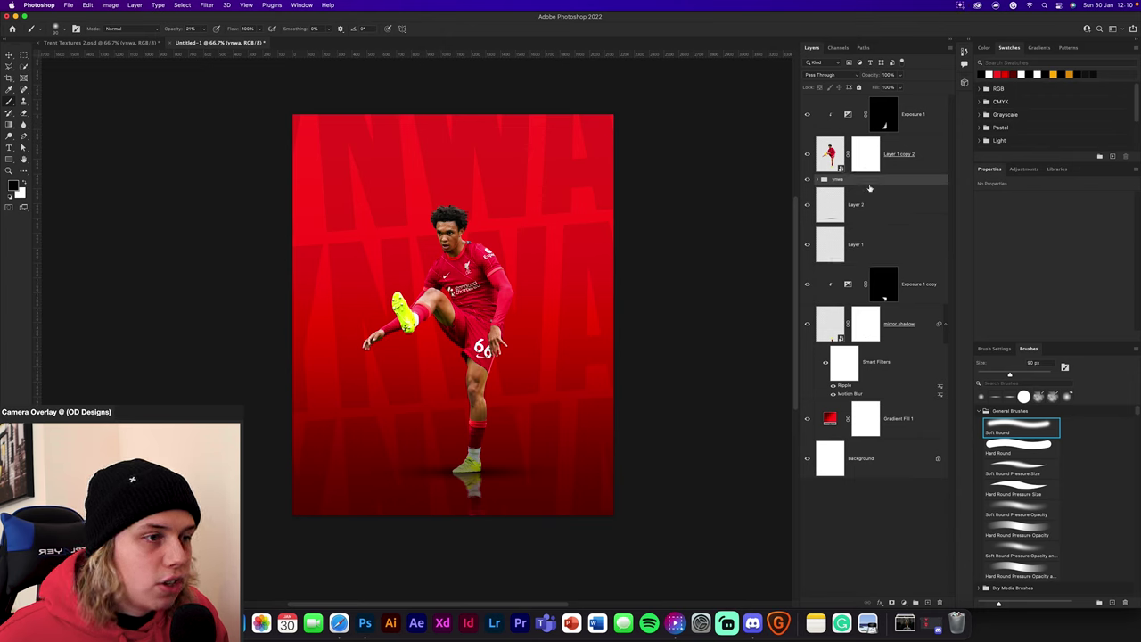
Step: Return to Trent Textures 2.psd, hide the ynwa and player groups, and show the texture group with its layers expanded
key(v)
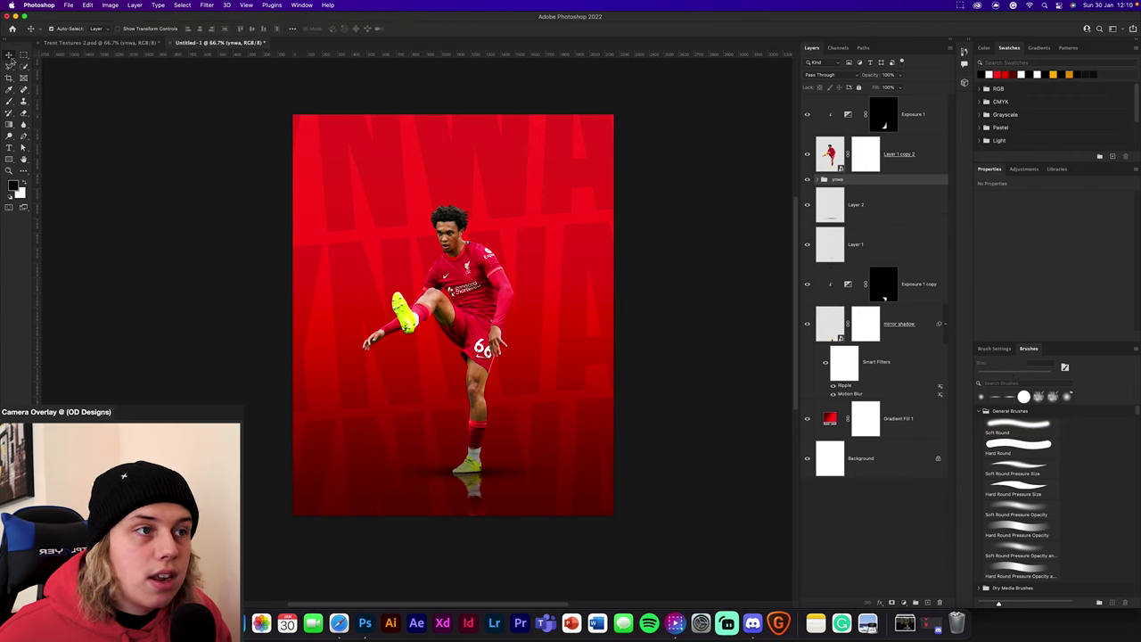
click(202, 262)
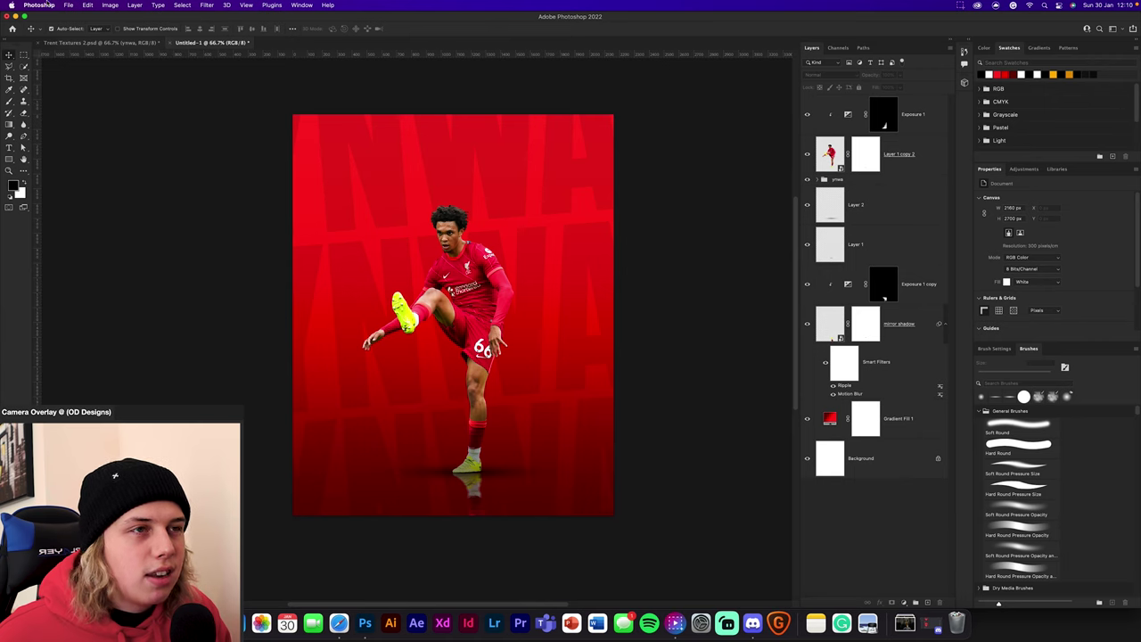
click(106, 41)
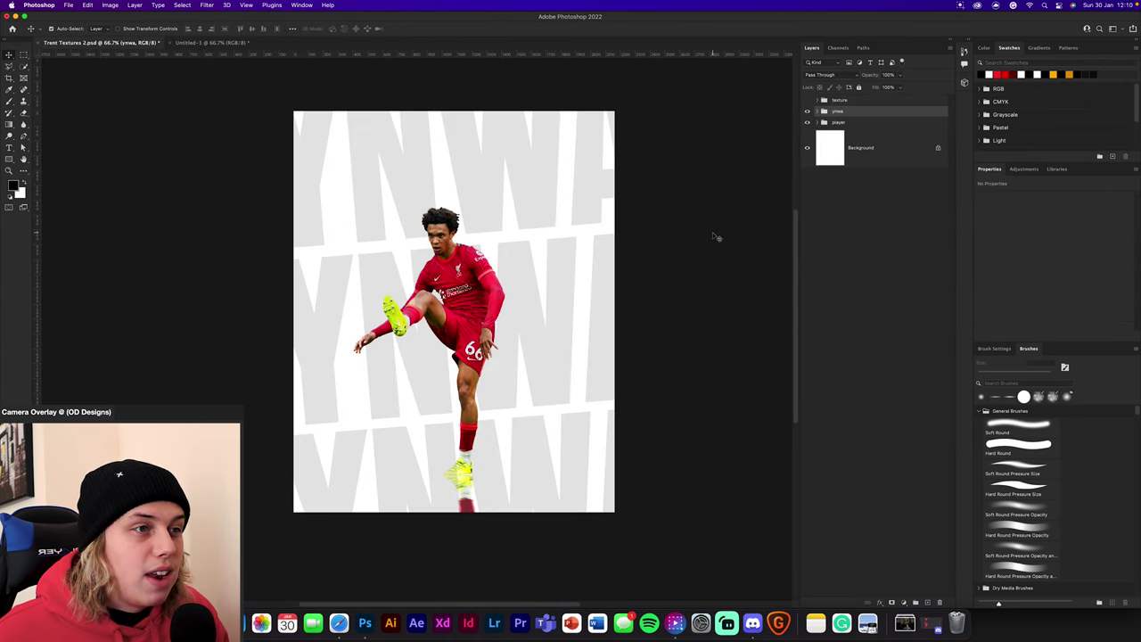
click(807, 112)
click(809, 123)
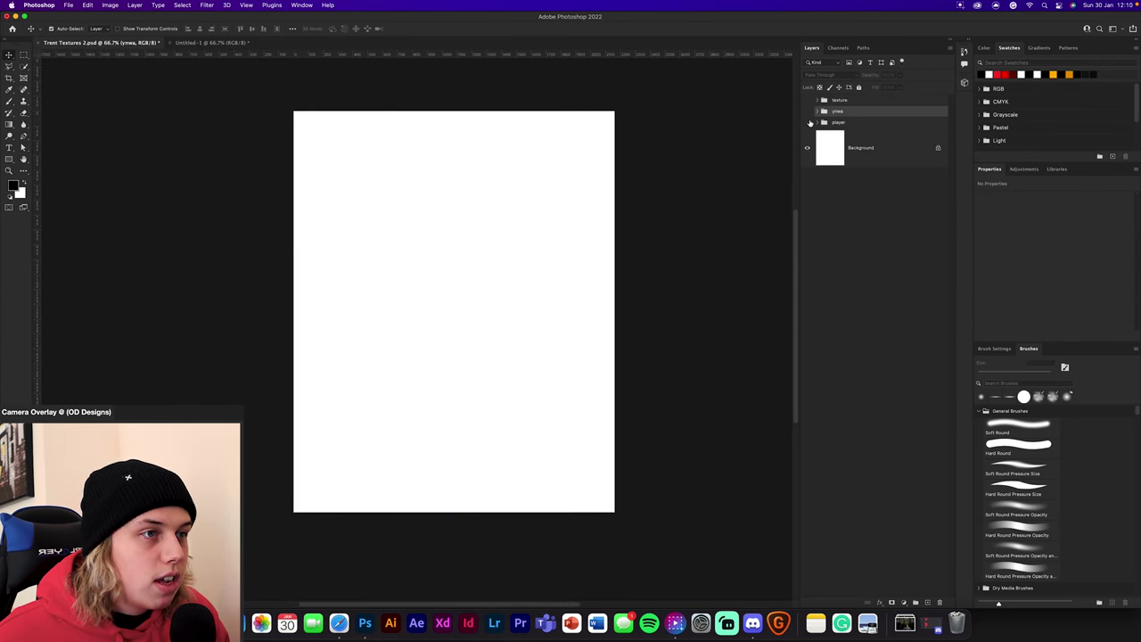
click(807, 99)
click(818, 100)
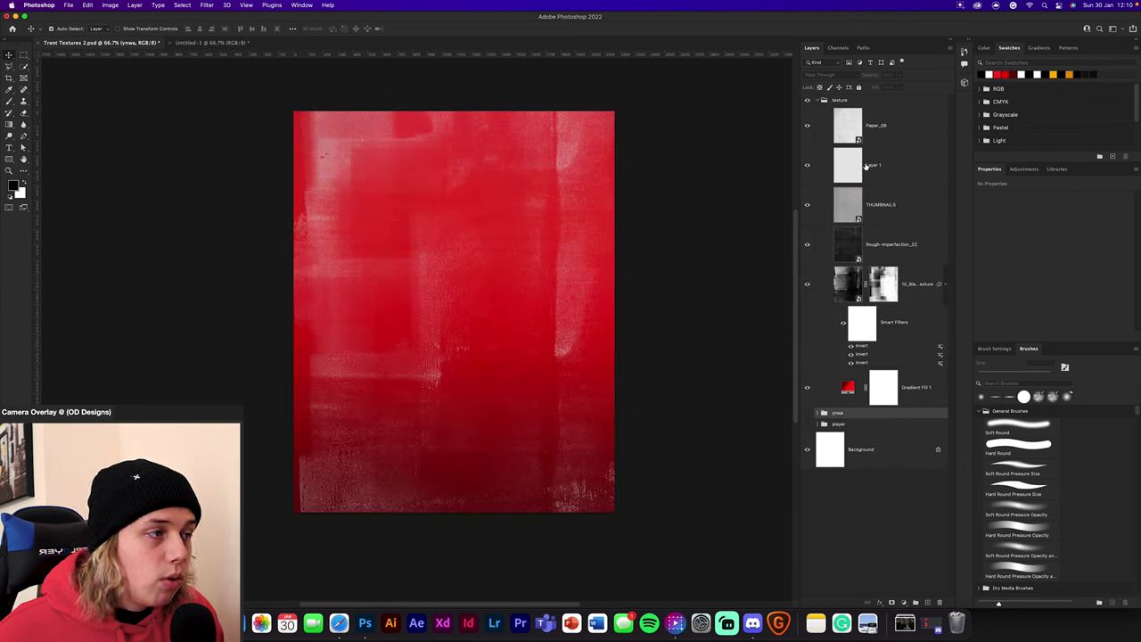
Step: Check the settings of the Gradient Fill layer in the texture group, leaving them as they are
click(843, 378)
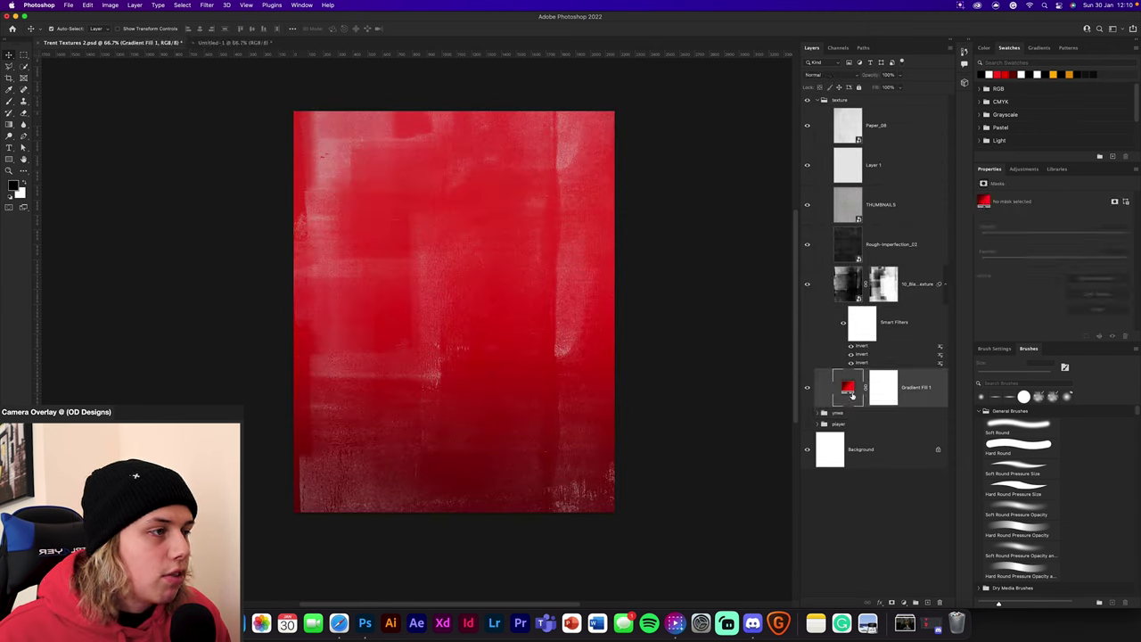
double_click(845, 385)
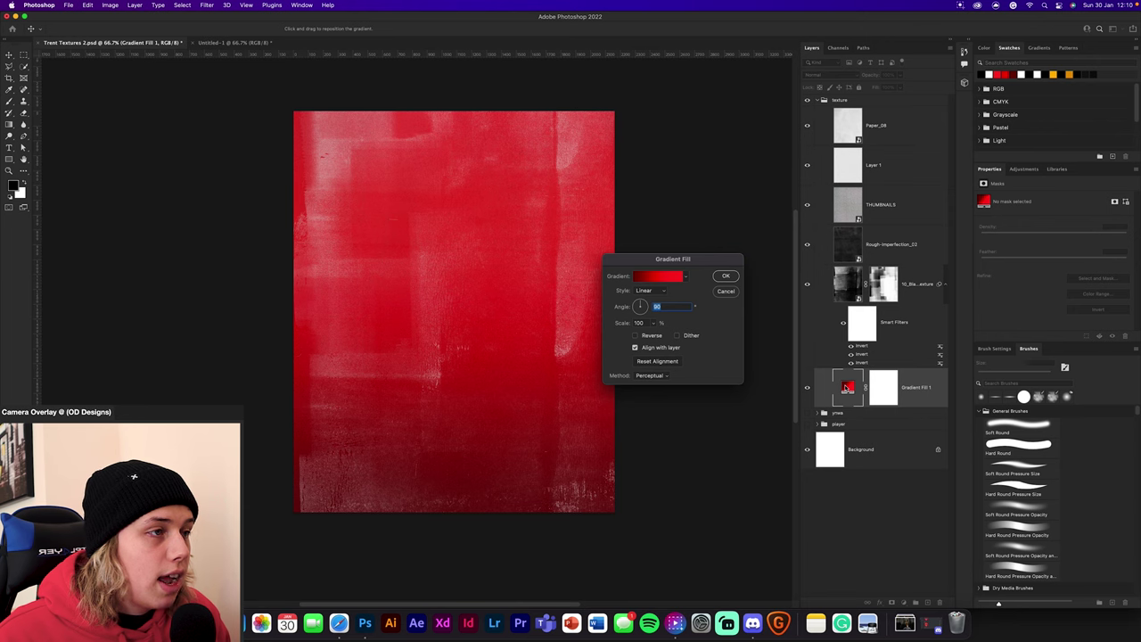
click(727, 292)
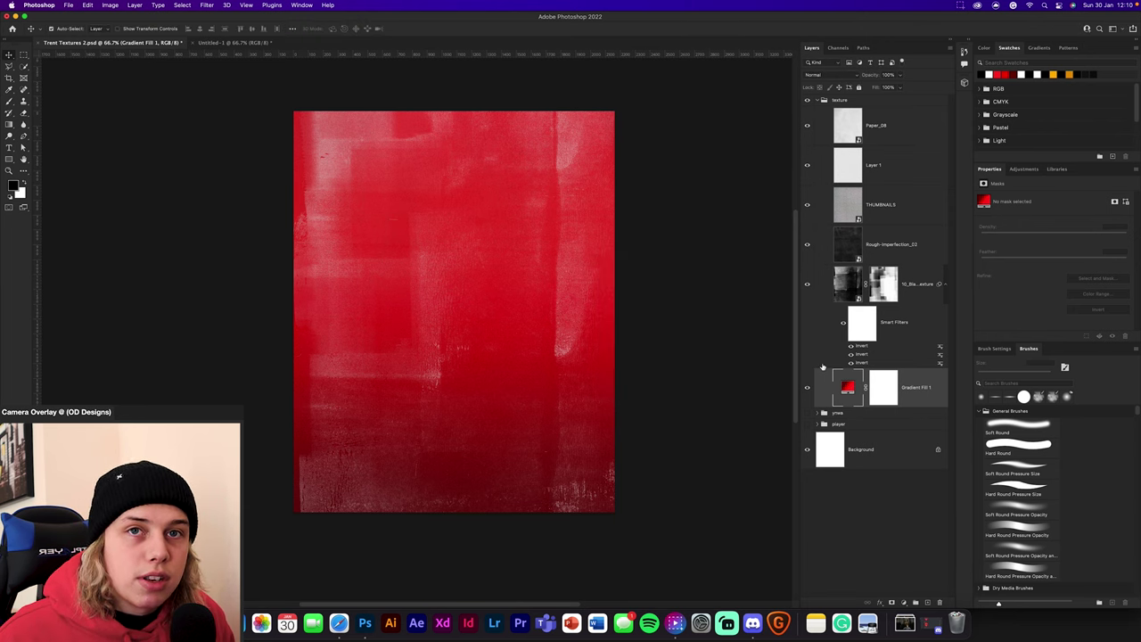
Step: Copy the 10_BlackTexture layer into the poster, align it over the canvas and place it between the player cutout and the ynwa group
click(824, 287)
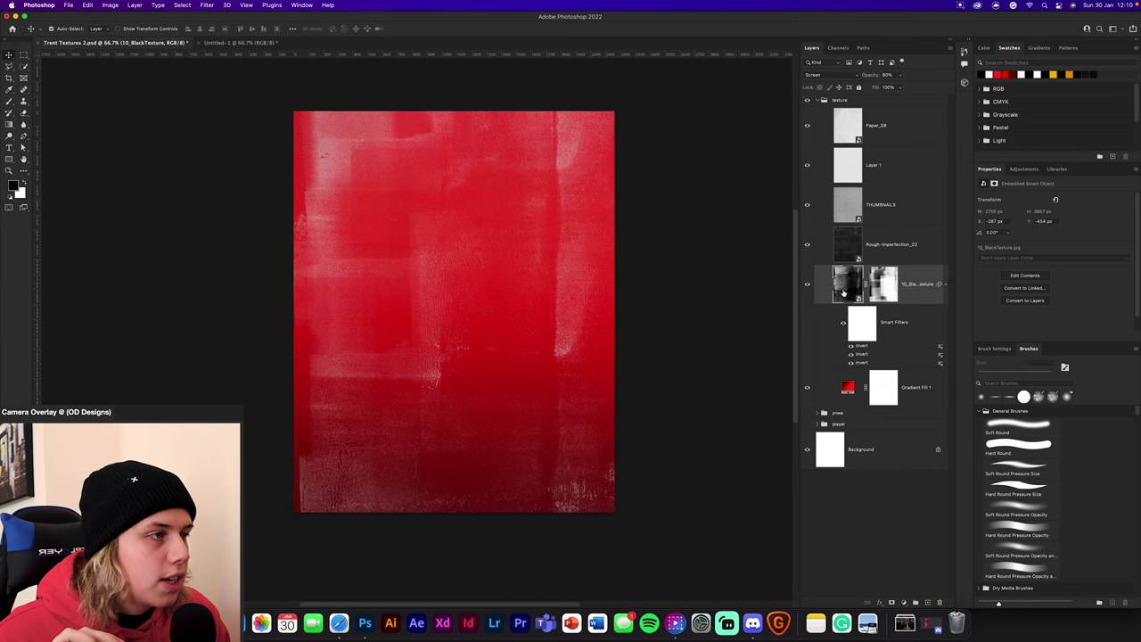
drag(820, 287, 566, 255)
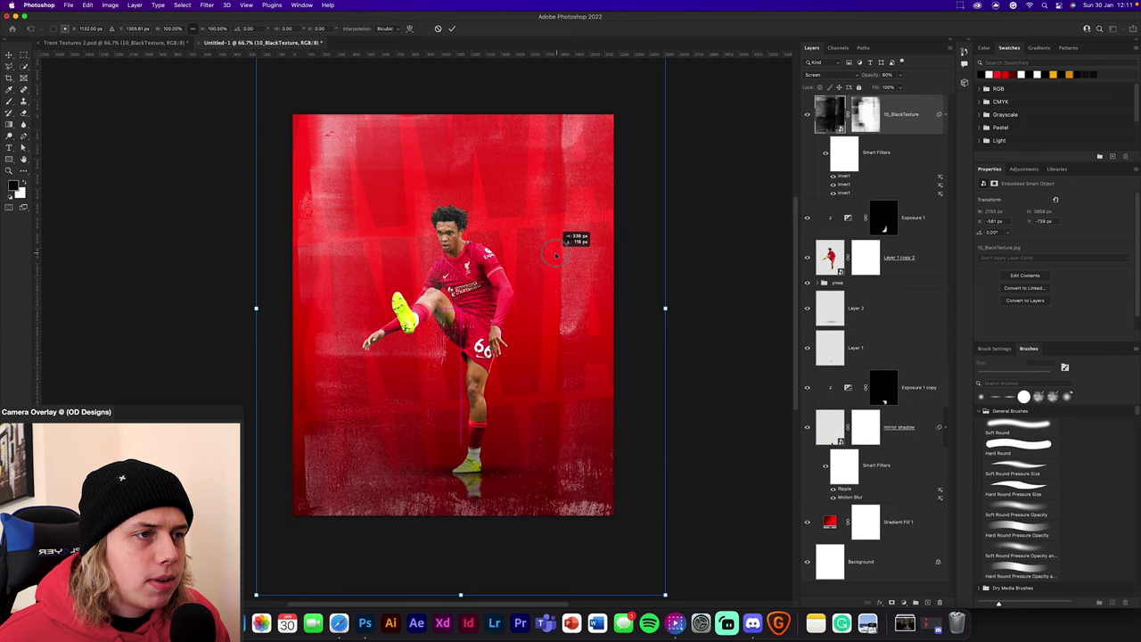
click(452, 29)
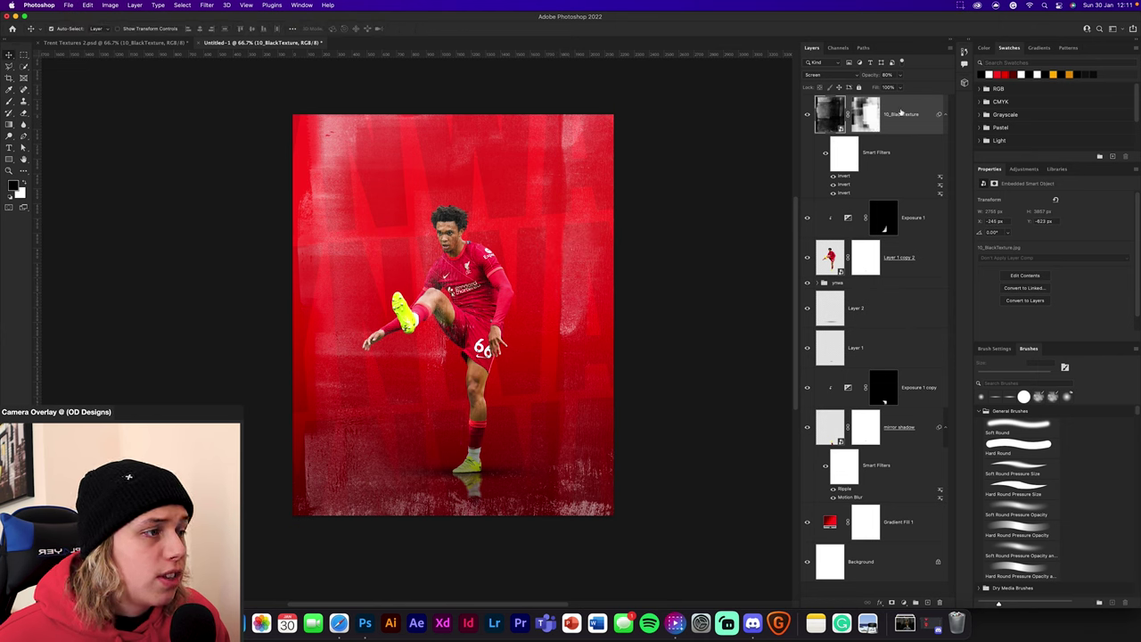
drag(869, 114, 865, 280)
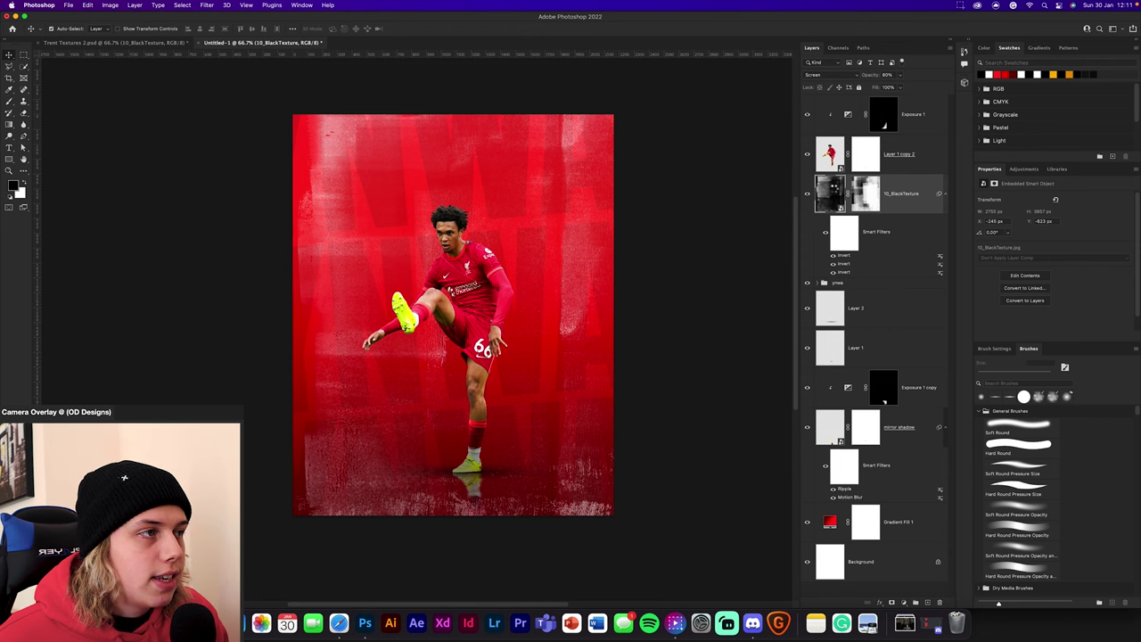
Step: Examine the source image of the 10_BlackTexture smart object, and compare the texture with its layer mask disabled and enabled
double_click(834, 190)
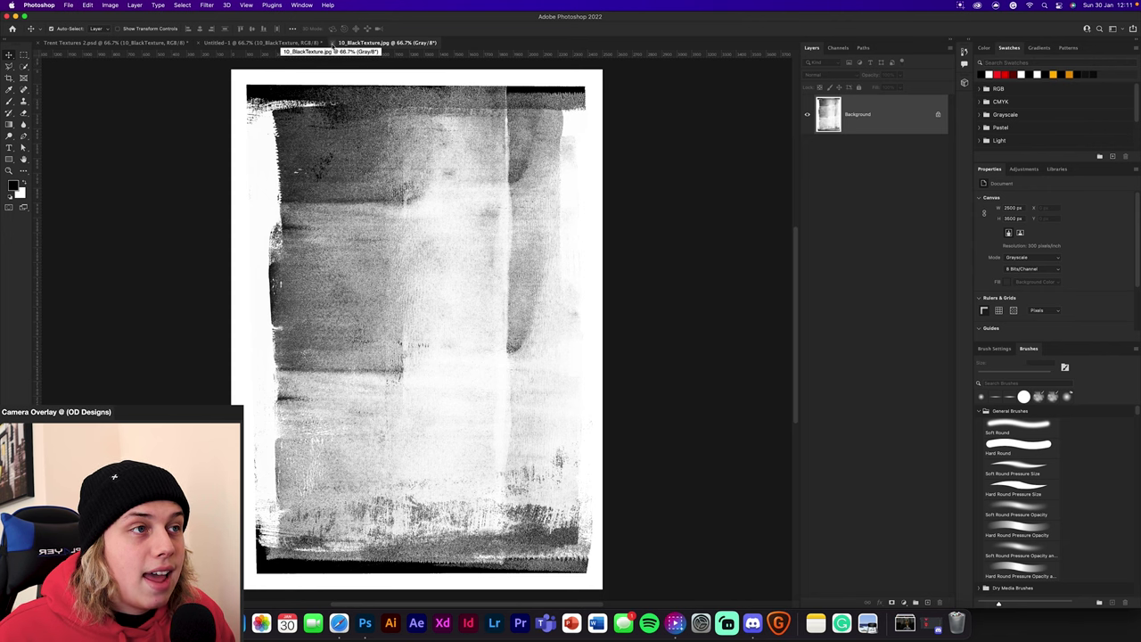
click(332, 43)
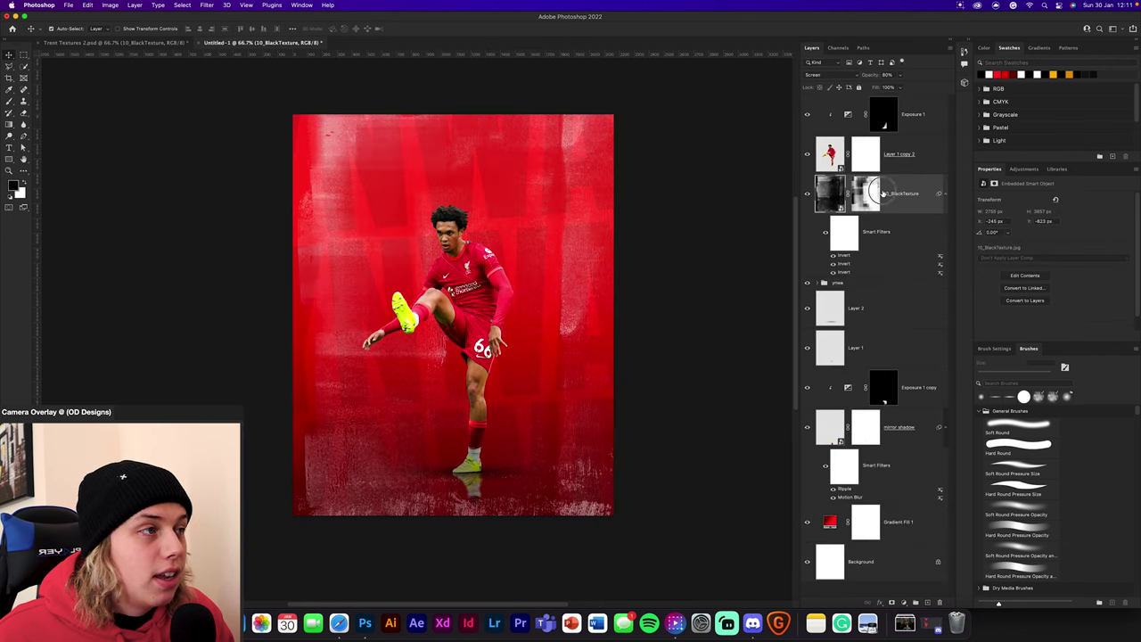
click(869, 194)
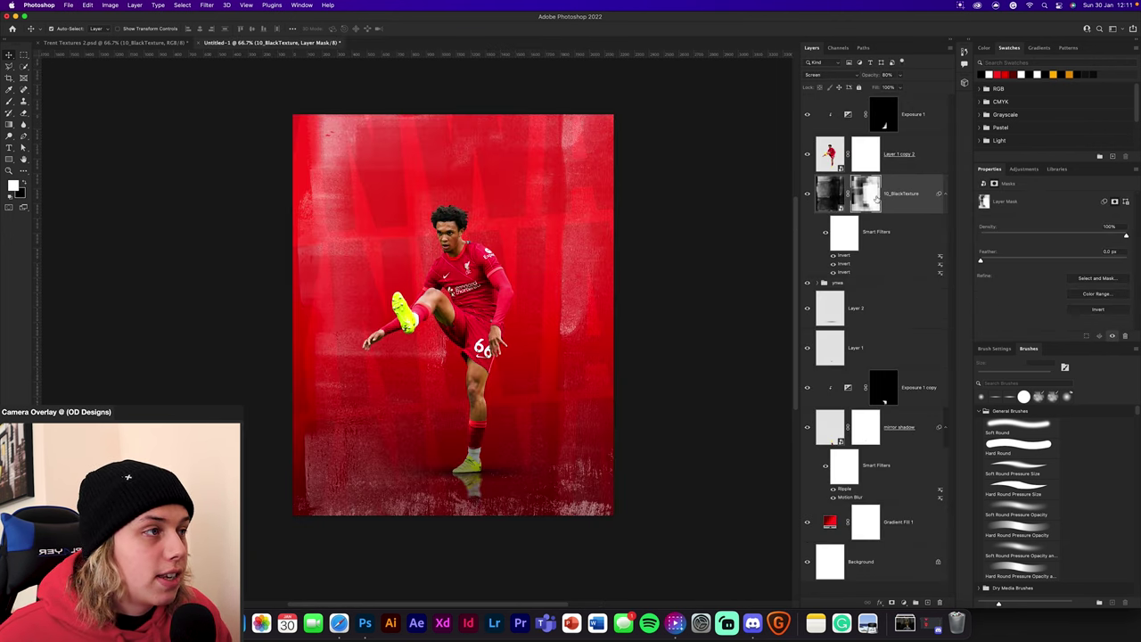
right_click(875, 198)
click(904, 200)
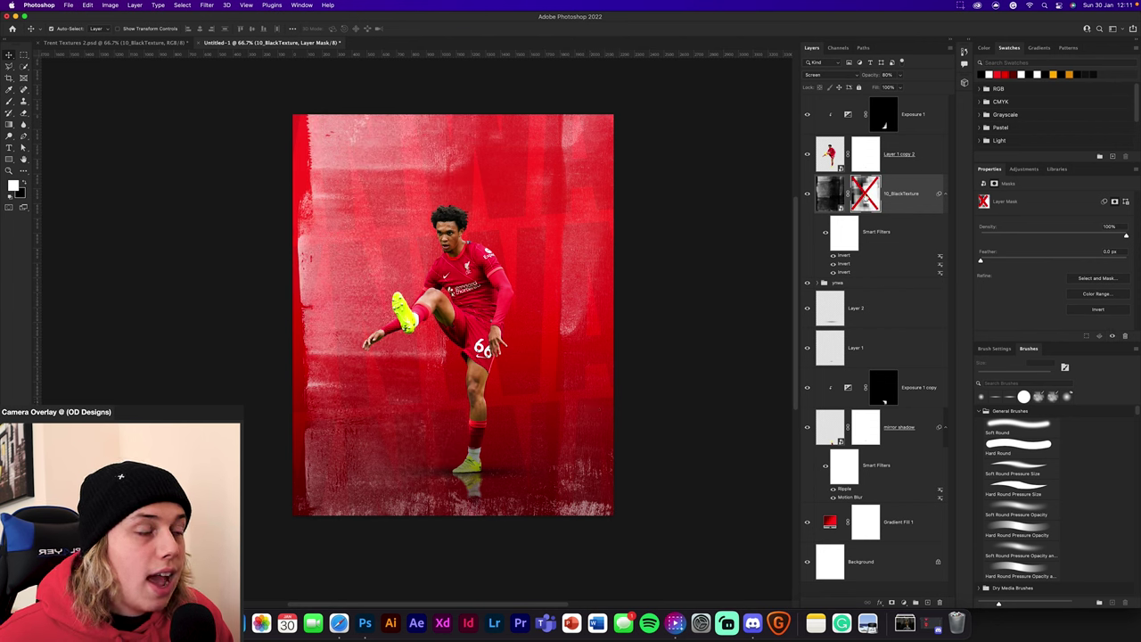
shift+click(865, 196)
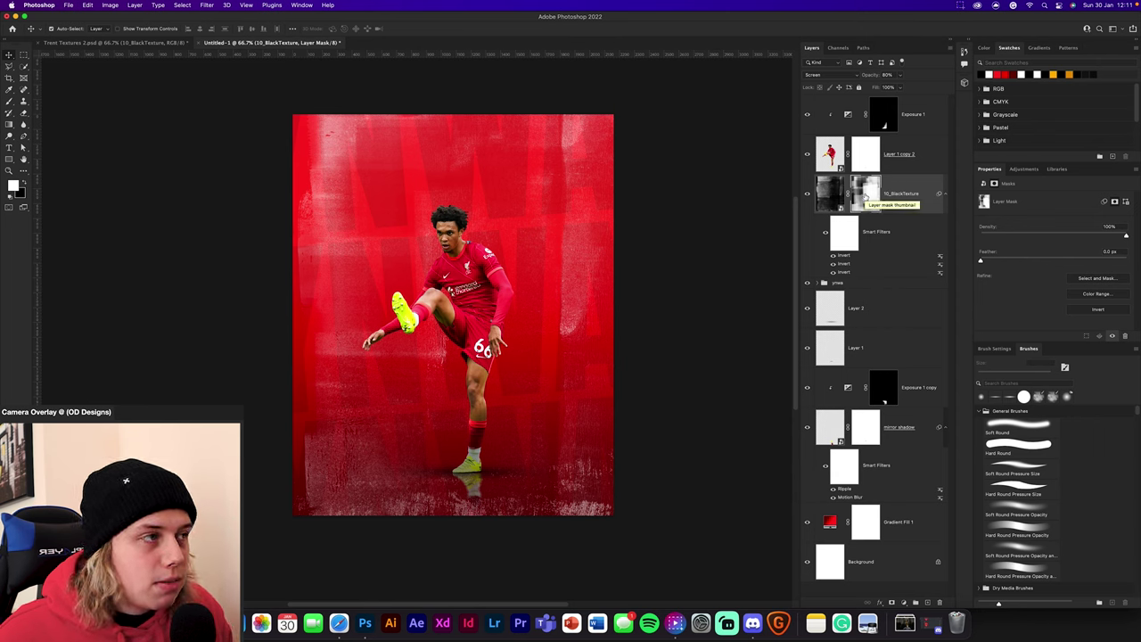
shift+click(864, 197)
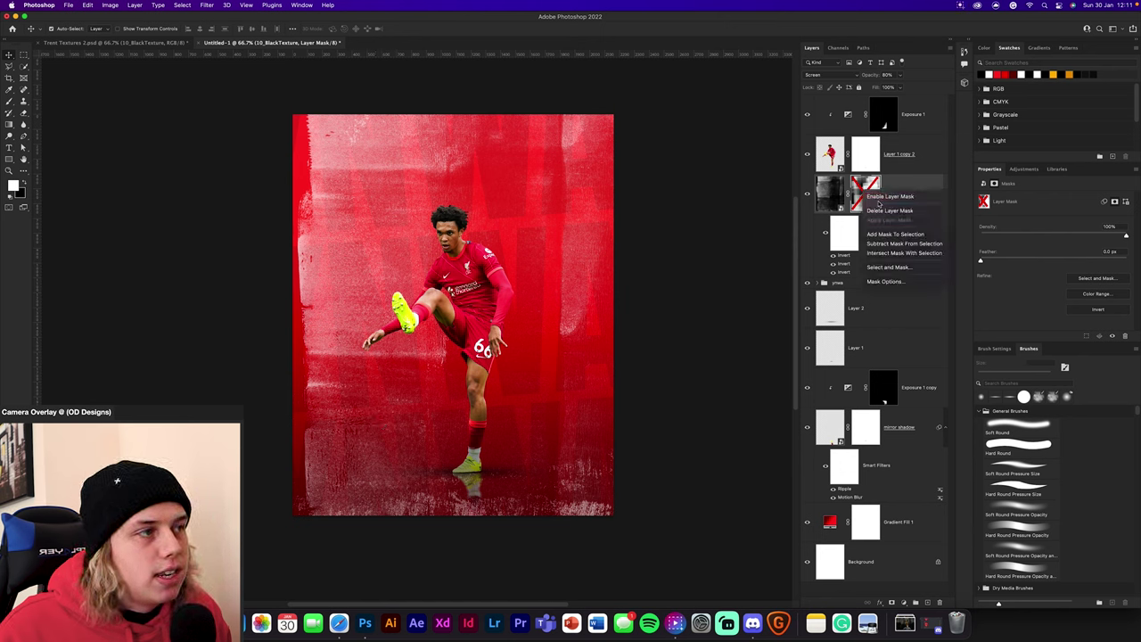
shift+click(864, 196)
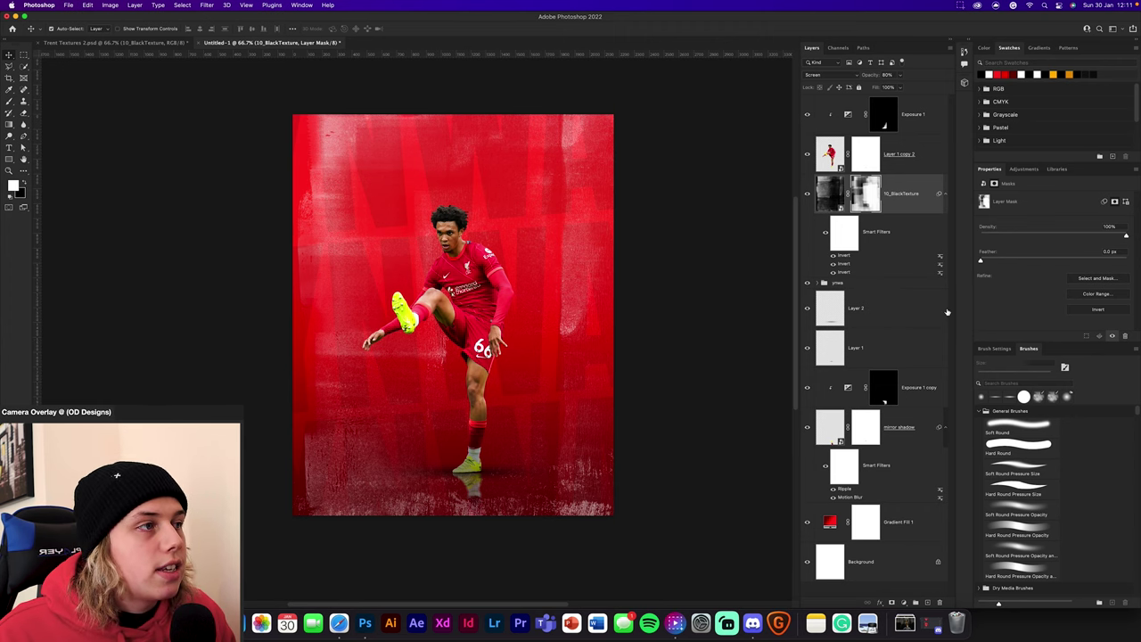
Step: Copy the Rough-imperfection_02 layer from Trent Textures 2.psd into the poster, align it over the canvas and keep it directly above 10_BlackTexture
click(844, 257)
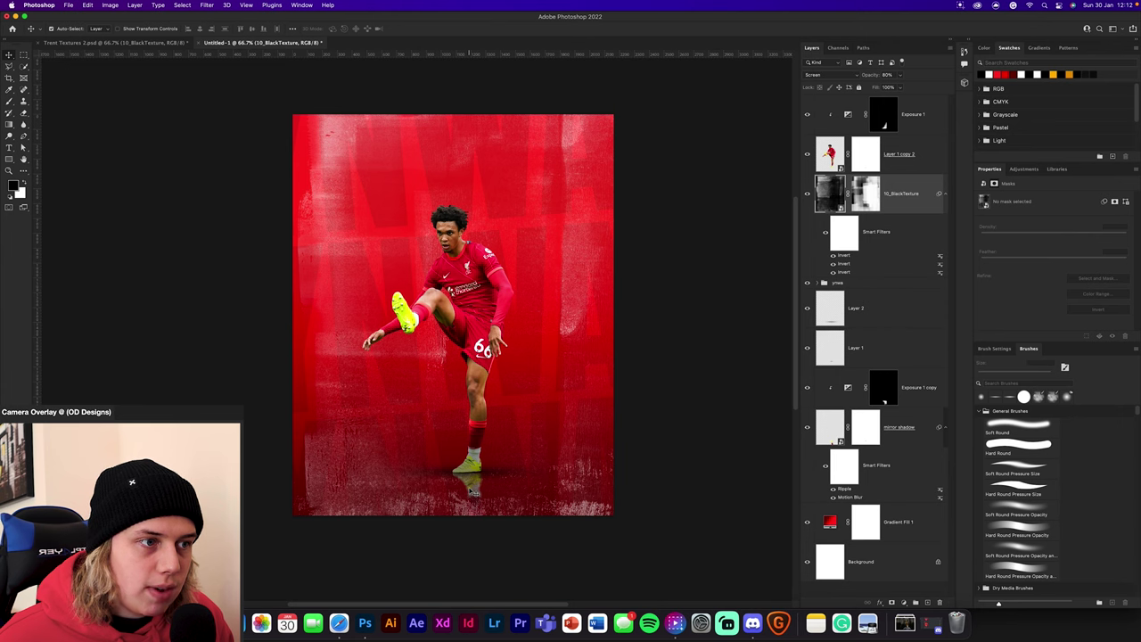
click(147, 42)
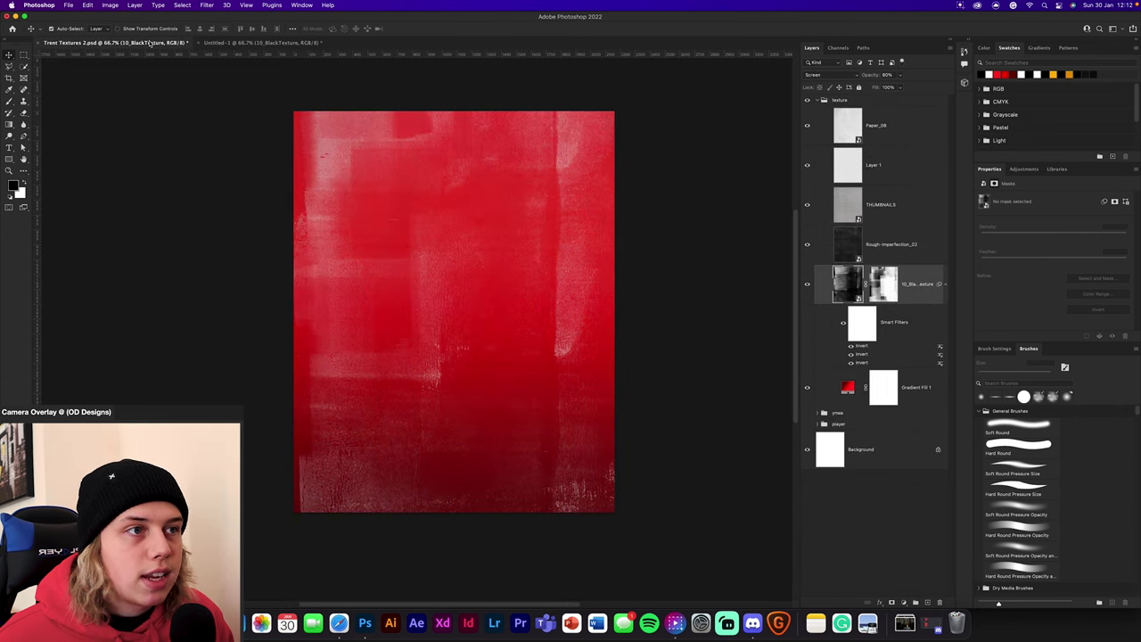
click(895, 254)
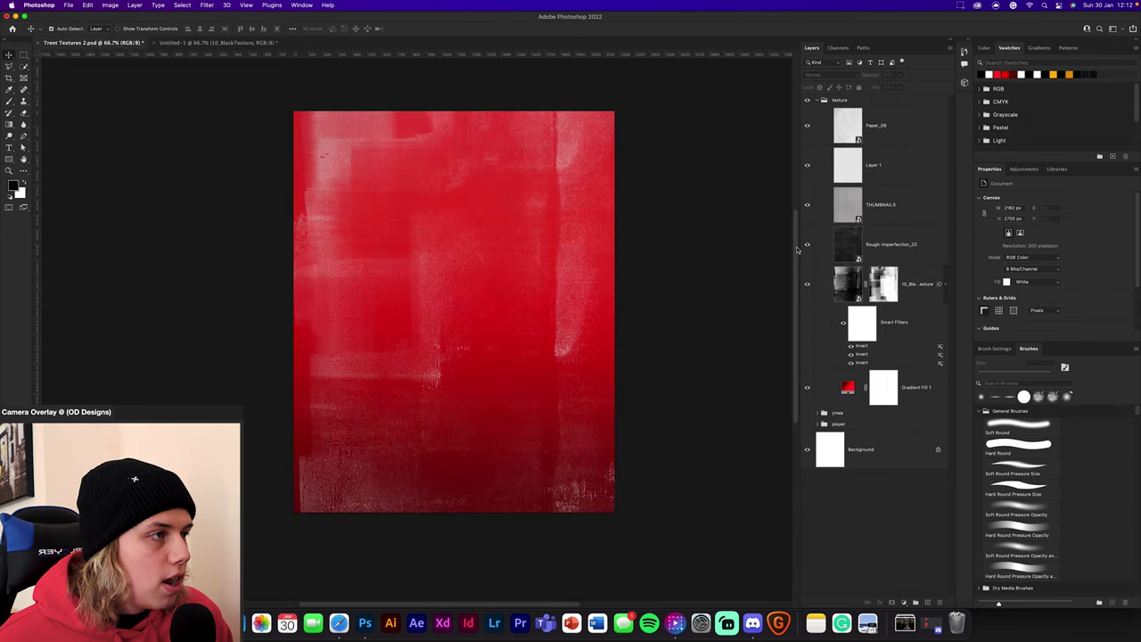
drag(876, 252, 392, 312)
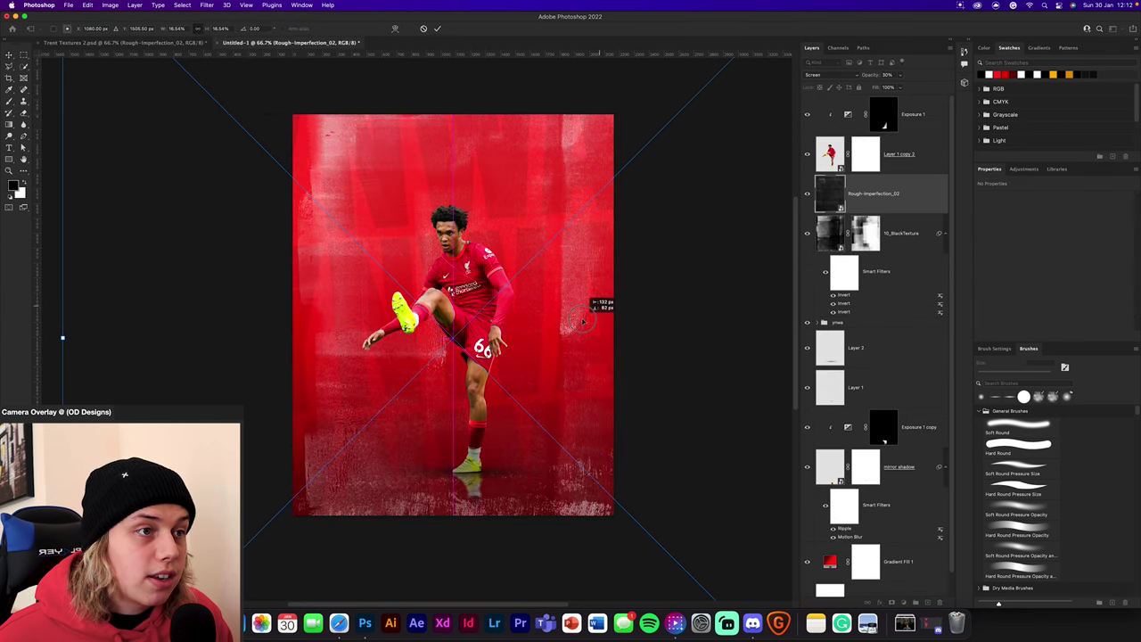
drag(575, 291, 575, 292)
click(437, 28)
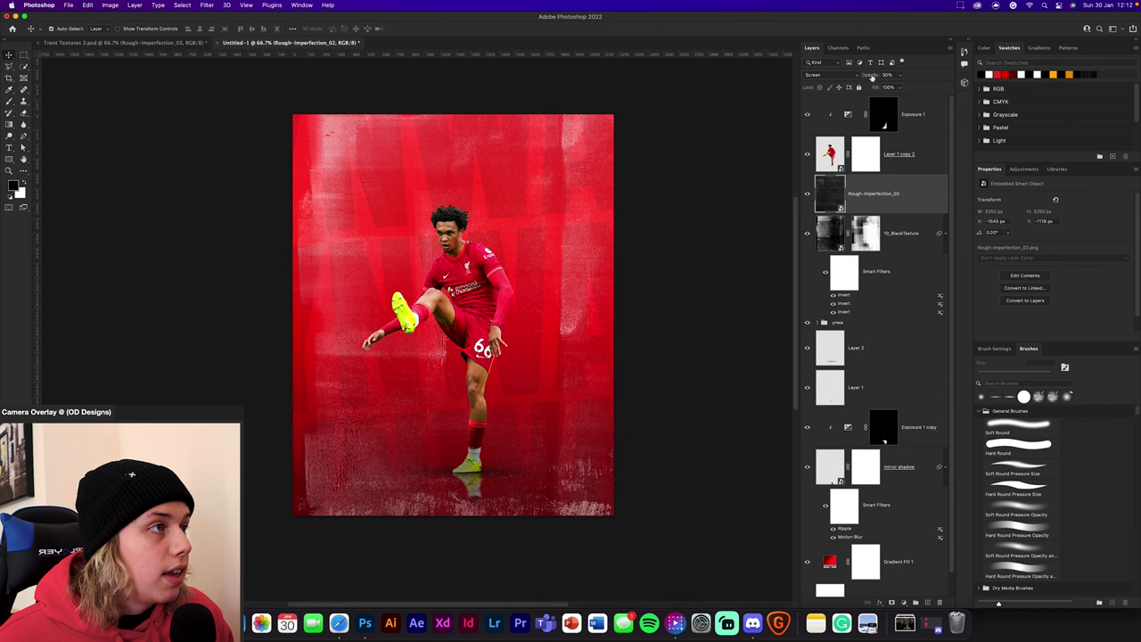
Step: Preview the Rough-imperfection_02 texture in Normal mode at 100% opacity, and return it to Screen at 30%
drag(872, 74, 1022, 74)
click(814, 76)
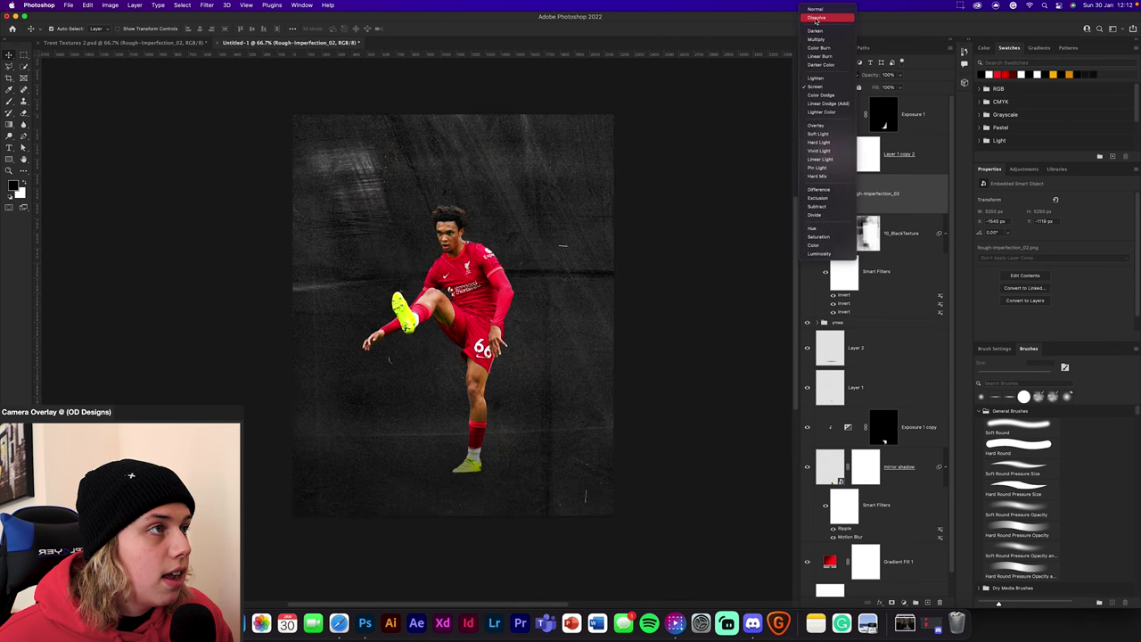
click(818, 14)
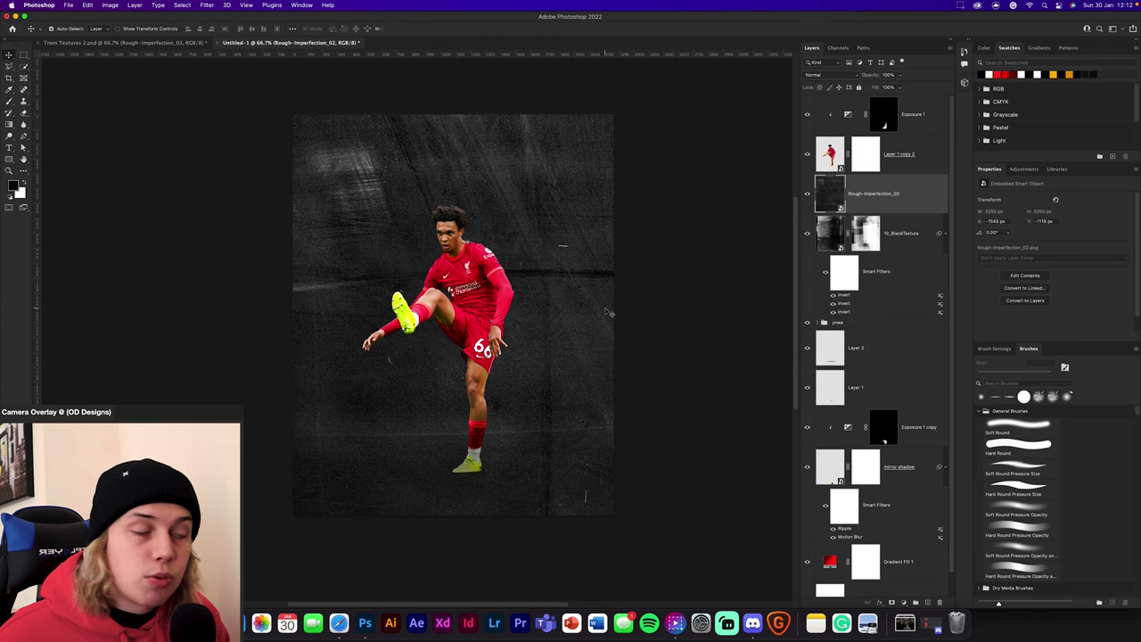
click(813, 74)
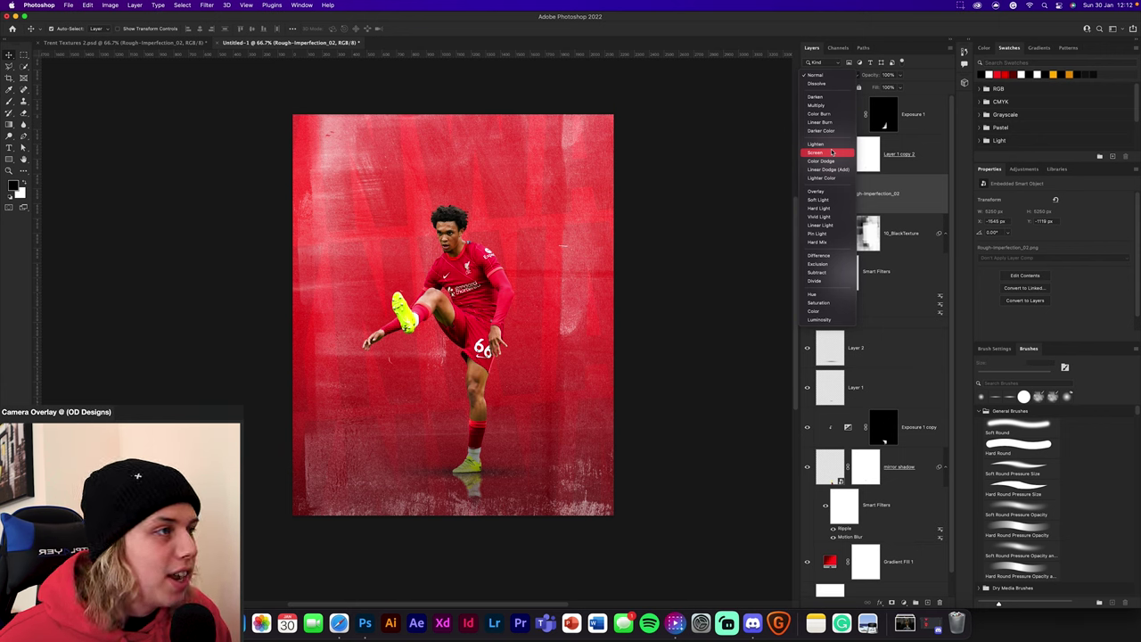
click(832, 152)
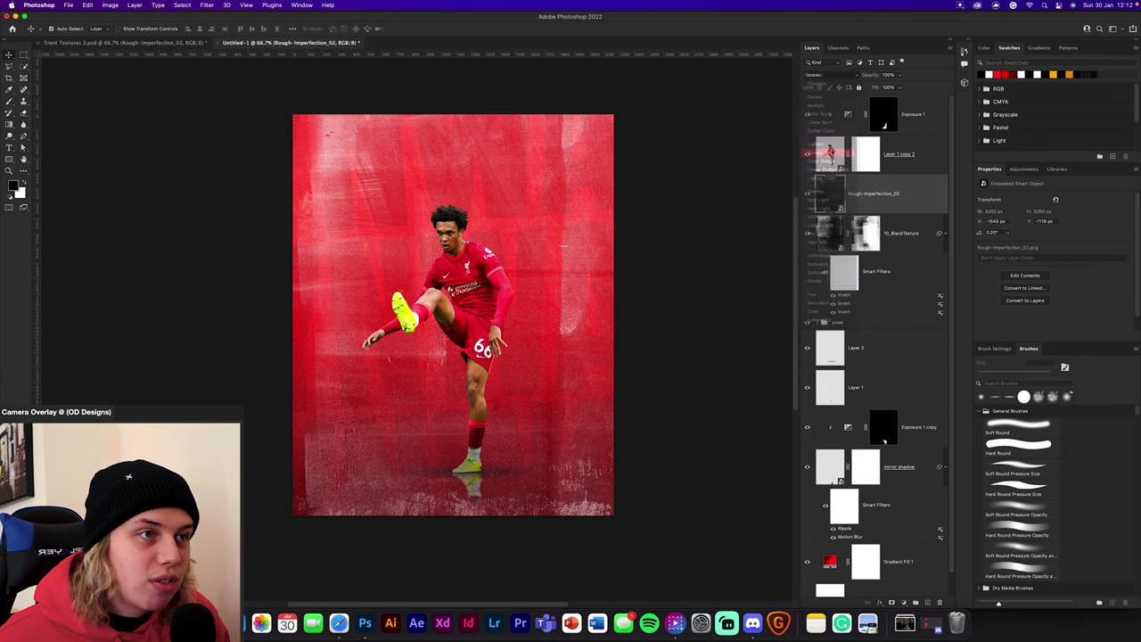
drag(866, 75, 865, 76)
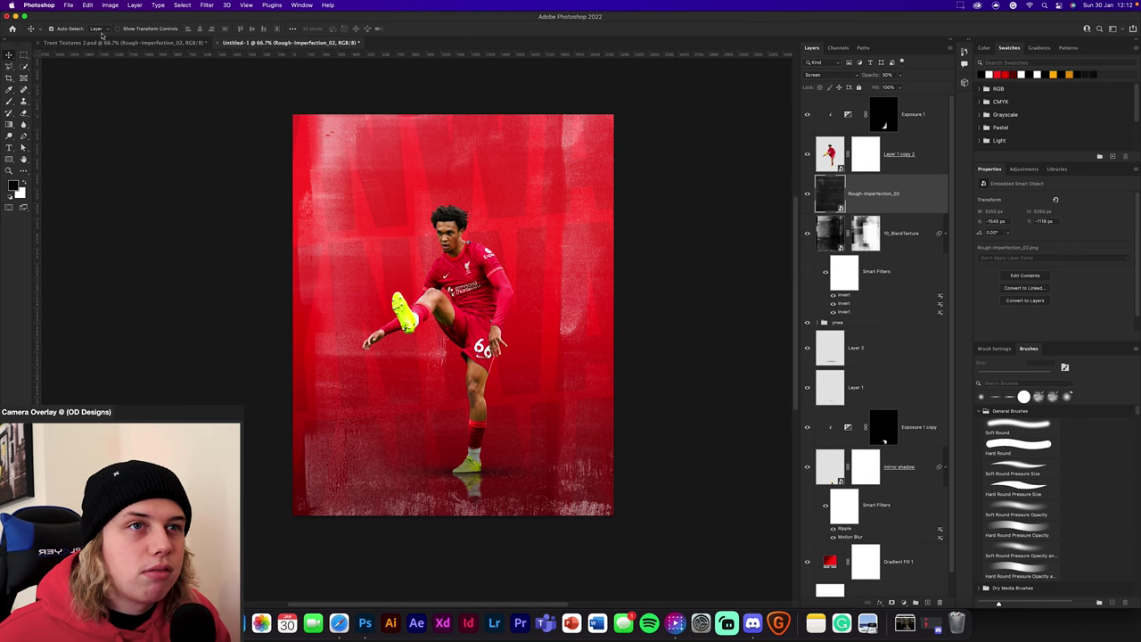
Step: Return to Trent Textures 2.psd and check the blend settings of the THUMBNAILS, Paper_08 and Layer 1 textures
click(103, 42)
click(890, 189)
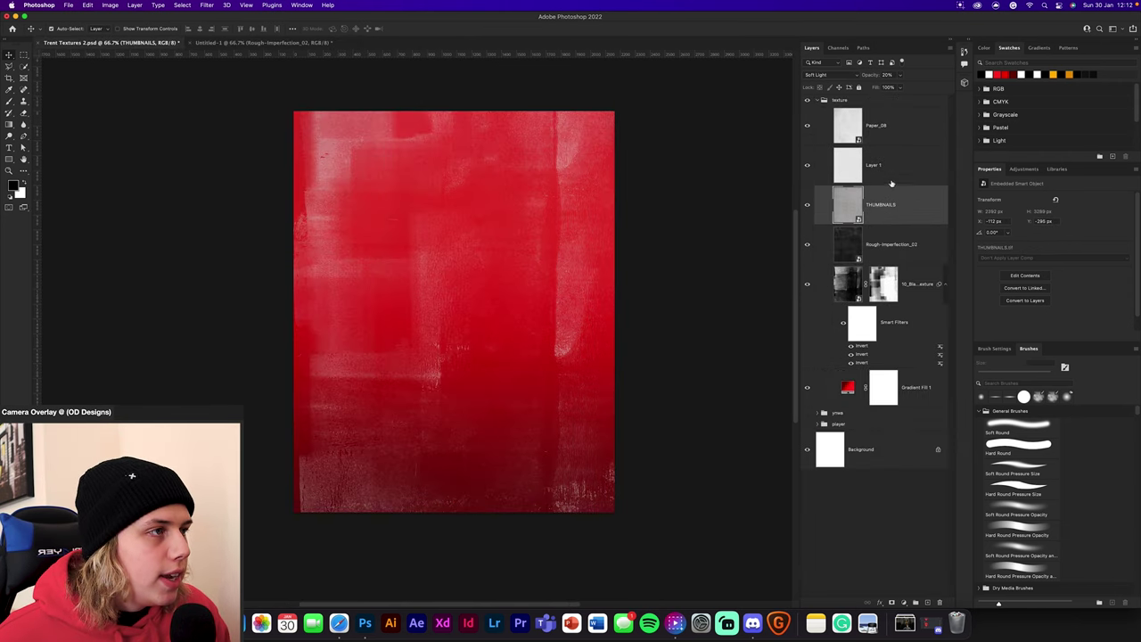
click(886, 131)
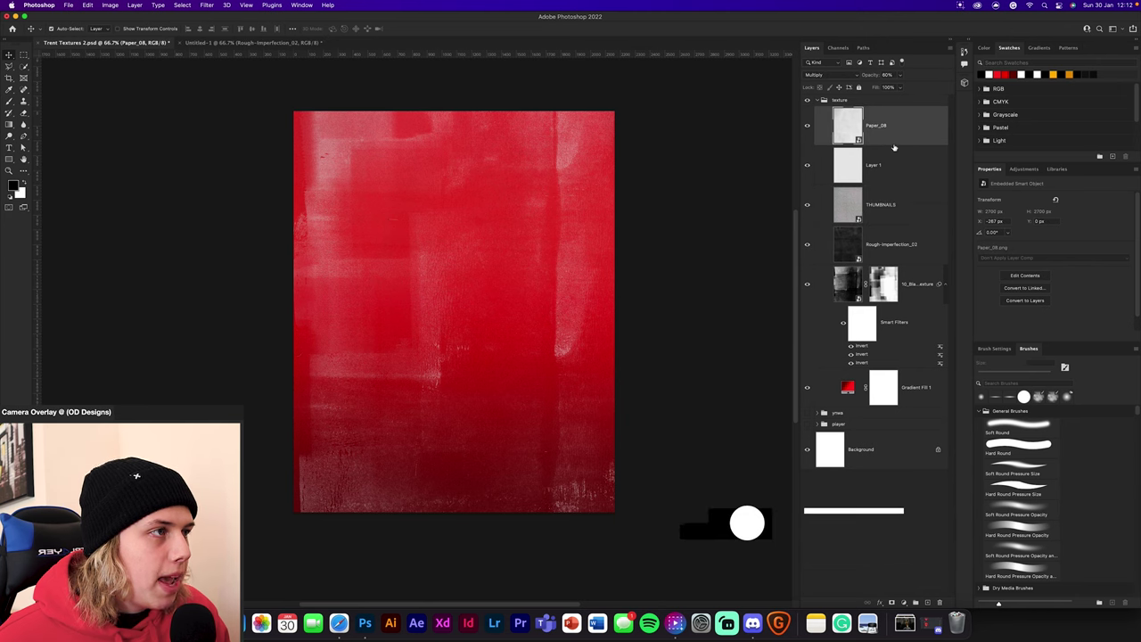
click(870, 160)
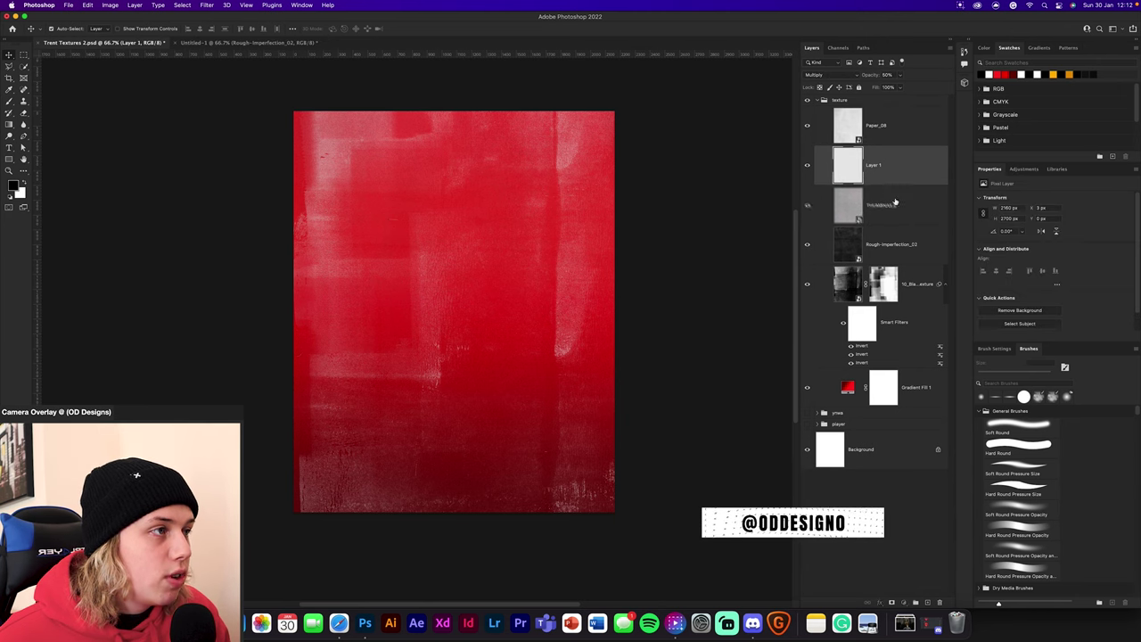
click(896, 204)
Step: Copy the Paper_08, Layer 1 and THUMBNAILS layers together into the poster, centre them over the canvas and stack them above Exposure 1
click(896, 142)
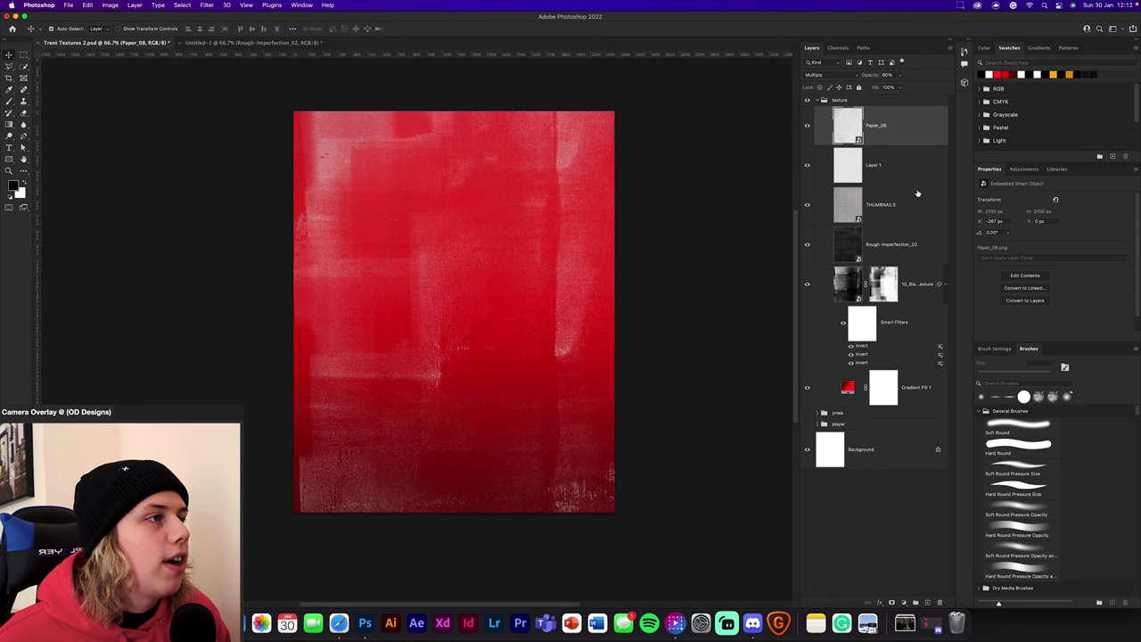
shift+click(896, 204)
drag(891, 204, 504, 293)
key(super+t)
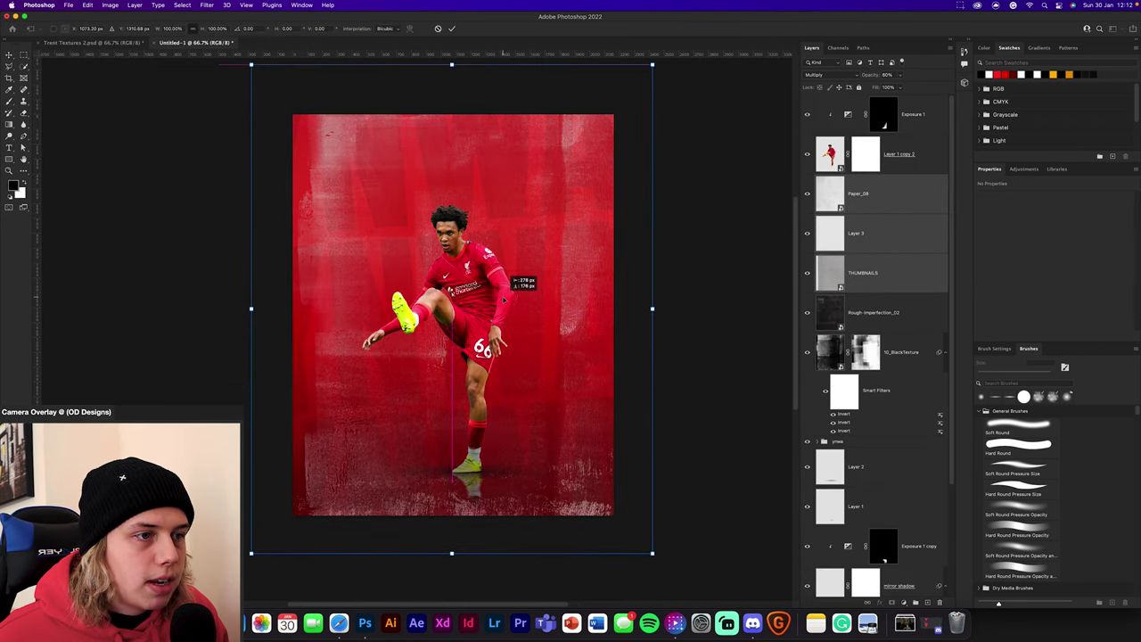
click(452, 29)
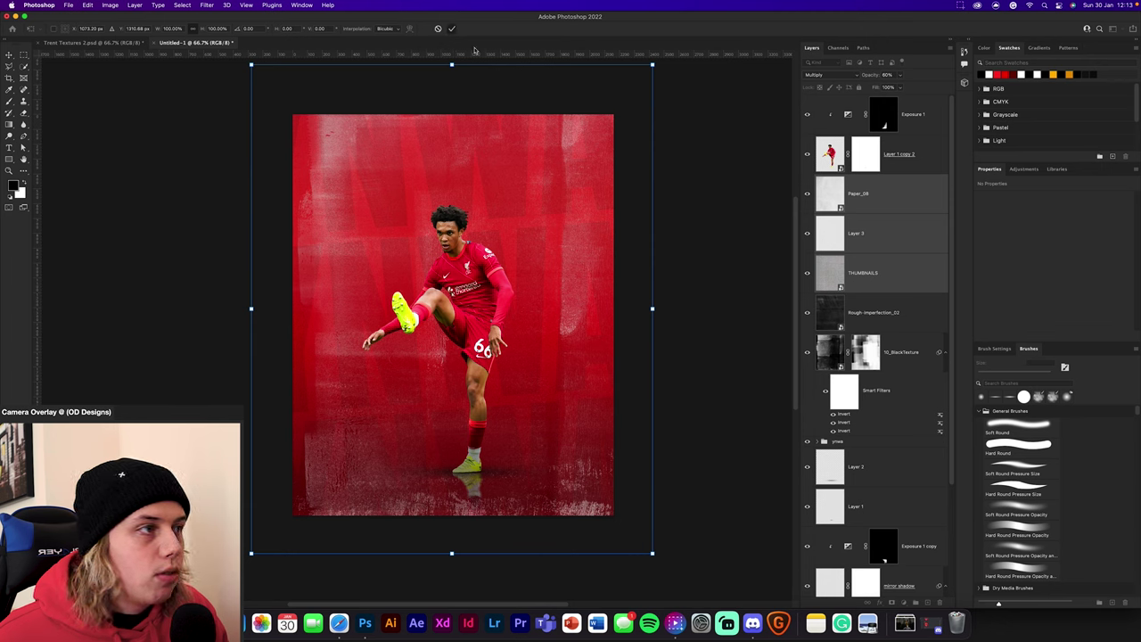
drag(872, 198, 871, 112)
Step: Hide the Paper_08 and Layer 3 textures, and show the THUMBNAILS grain texture in Normal mode at 100% opacity
click(886, 185)
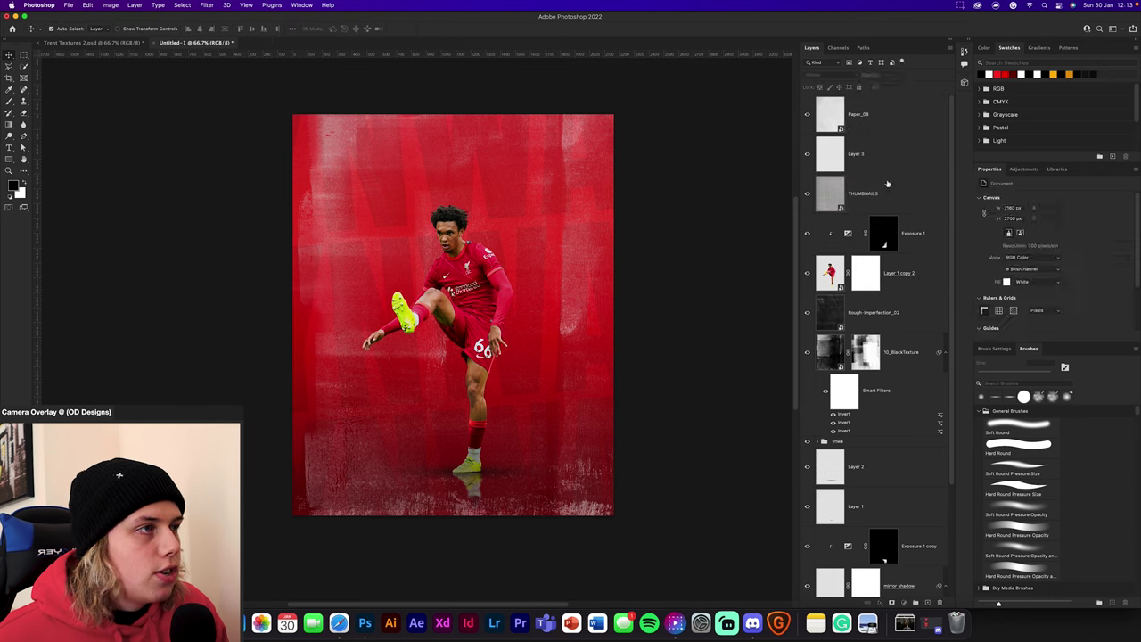
click(807, 114)
click(806, 152)
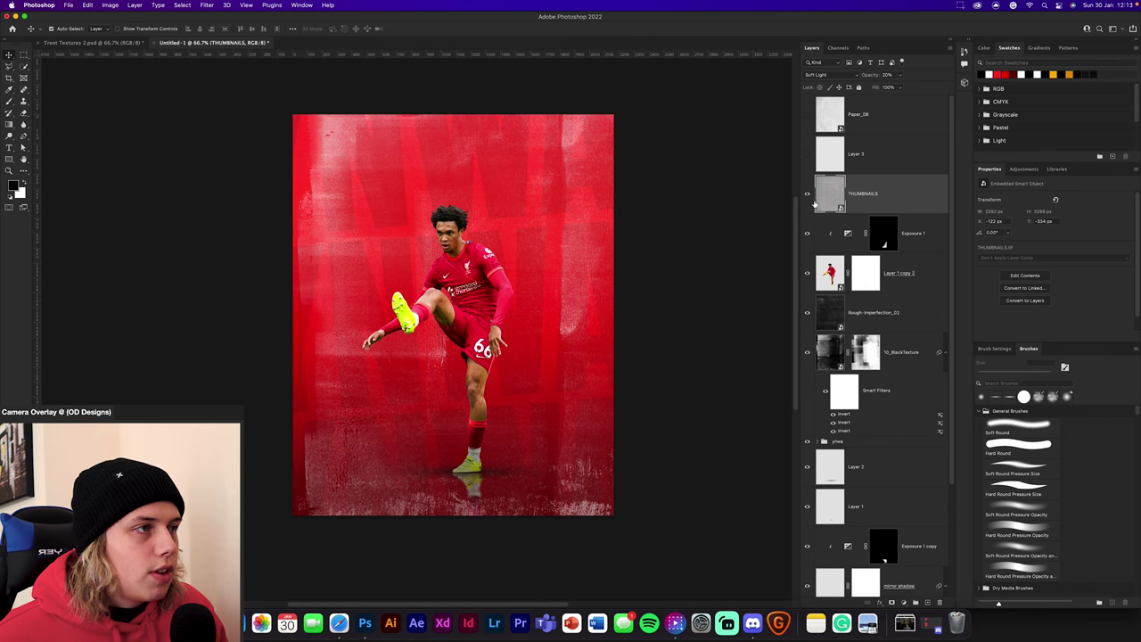
click(843, 75)
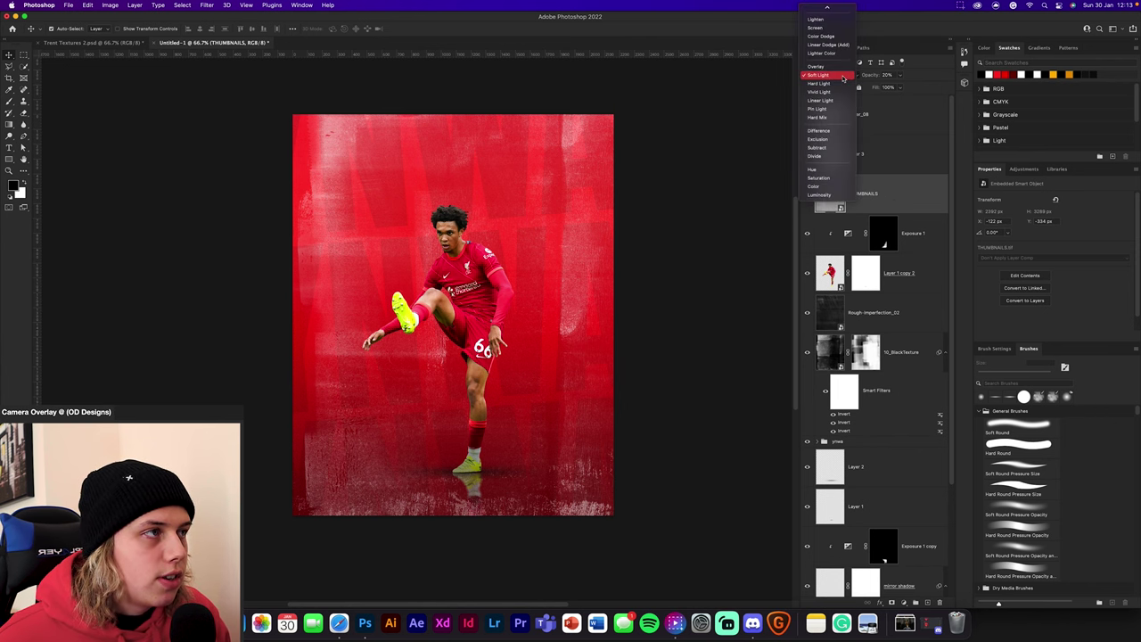
click(818, 10)
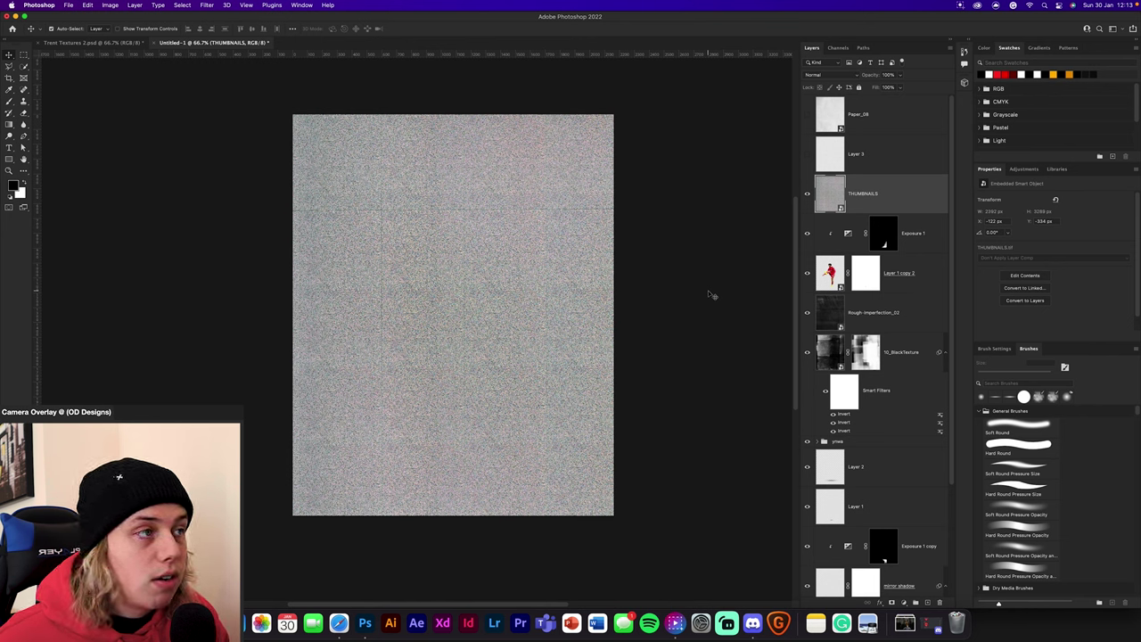
Step: Blend the THUMBNAILS layer with Soft Light at 20% opacity, judging the grain close up on the player
click(822, 75)
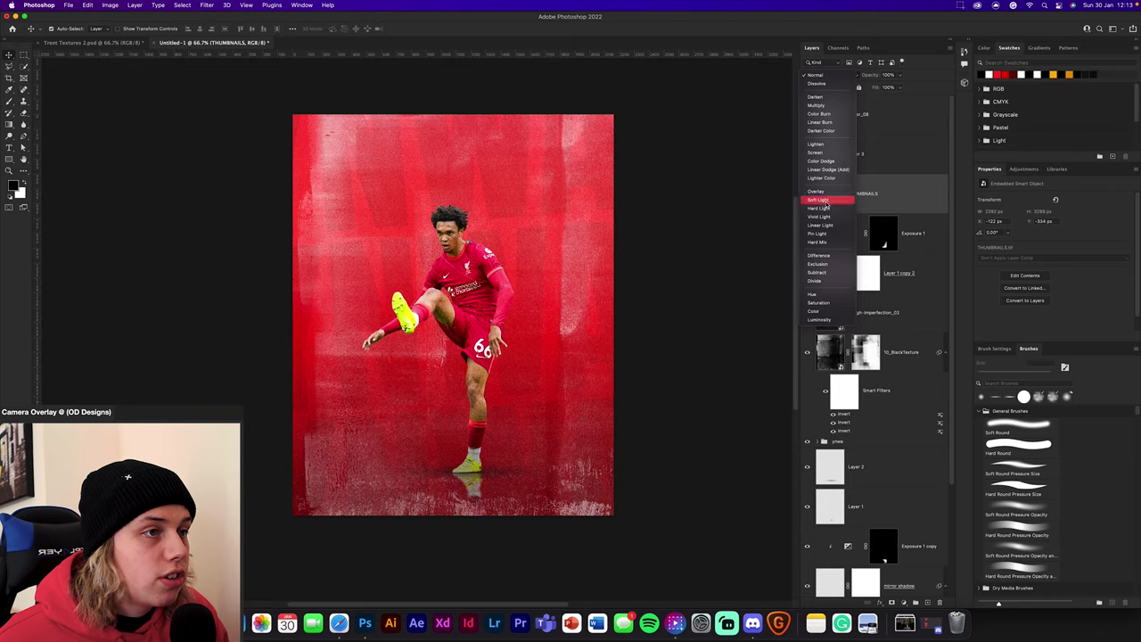
click(813, 192)
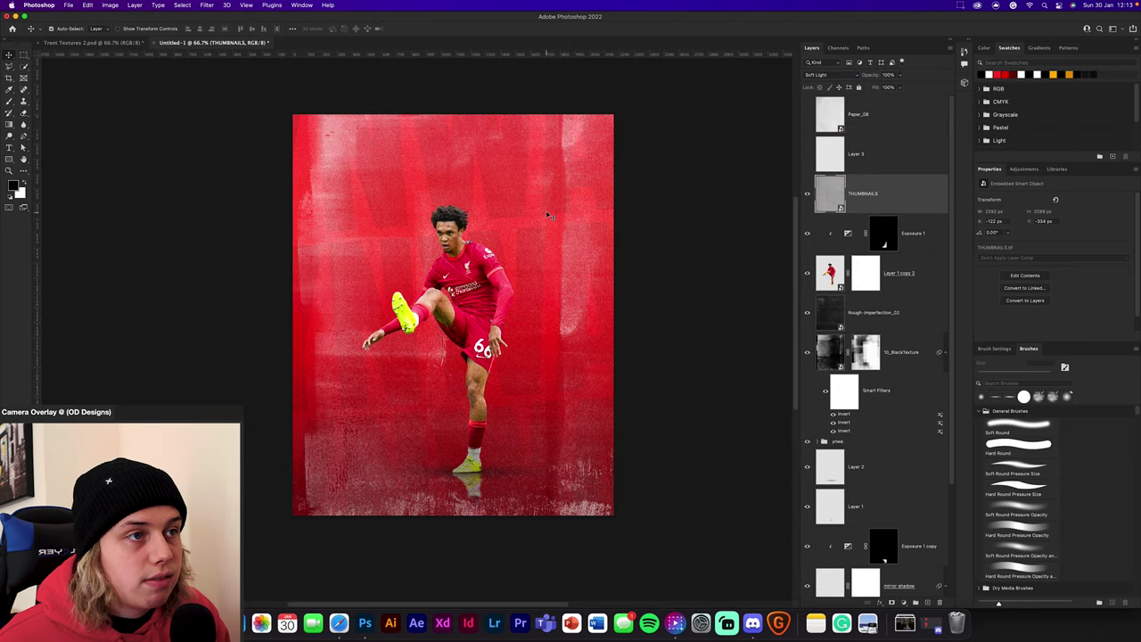
key(super+plus)
key(super+plus)
key(super+plus)
drag(613, 153, 511, 559)
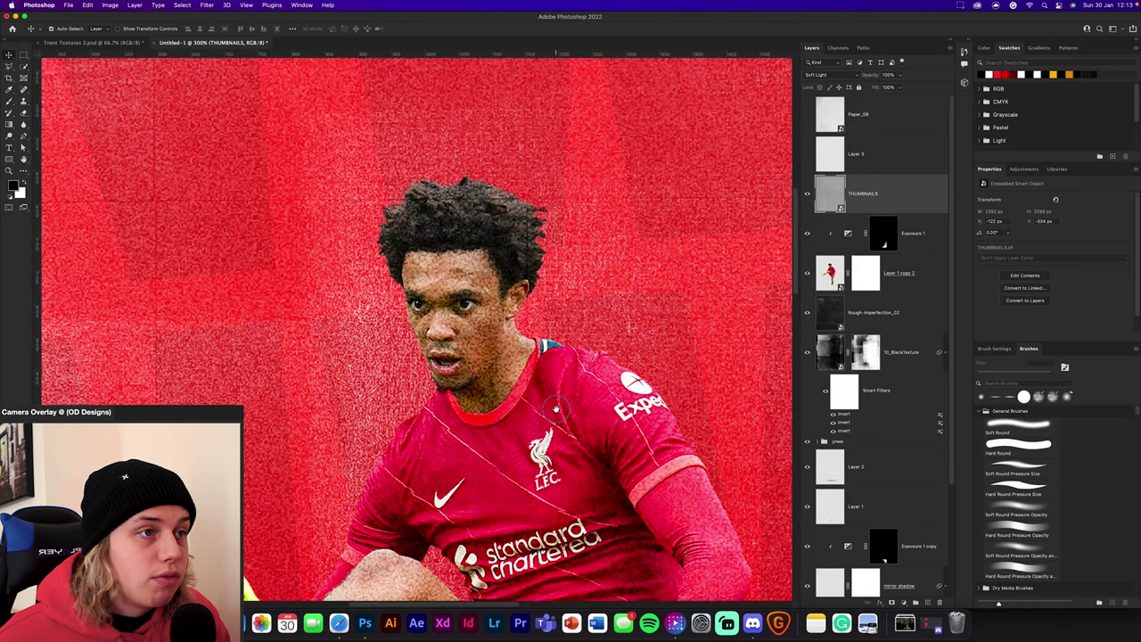
drag(871, 77, 866, 79)
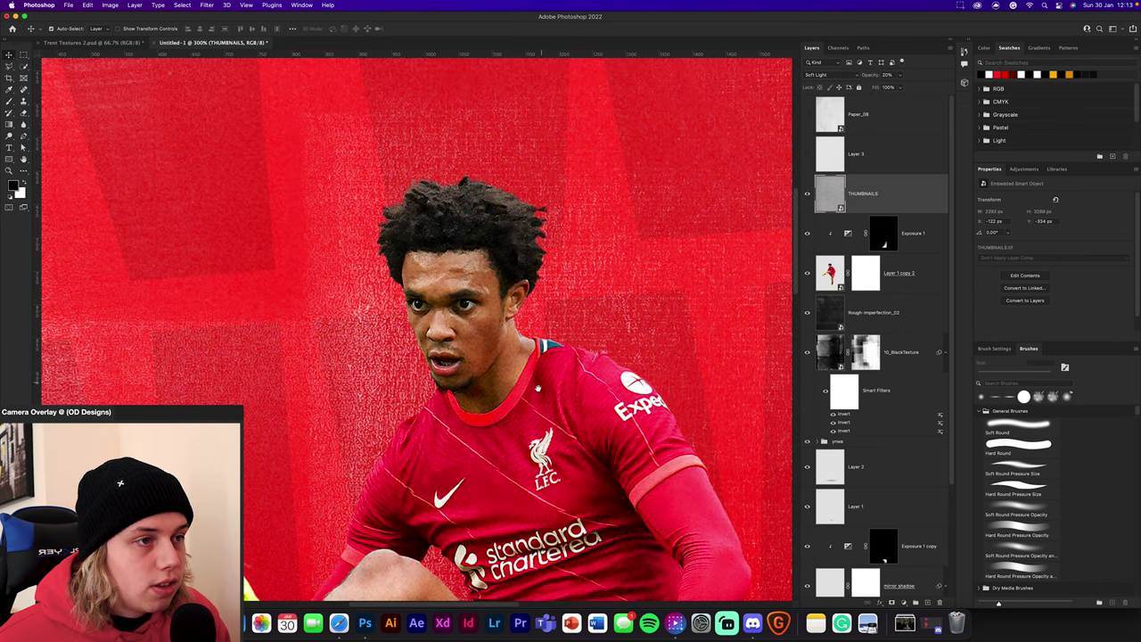
scroll(538, 388, down, 5)
scroll(538, 389, right, 2)
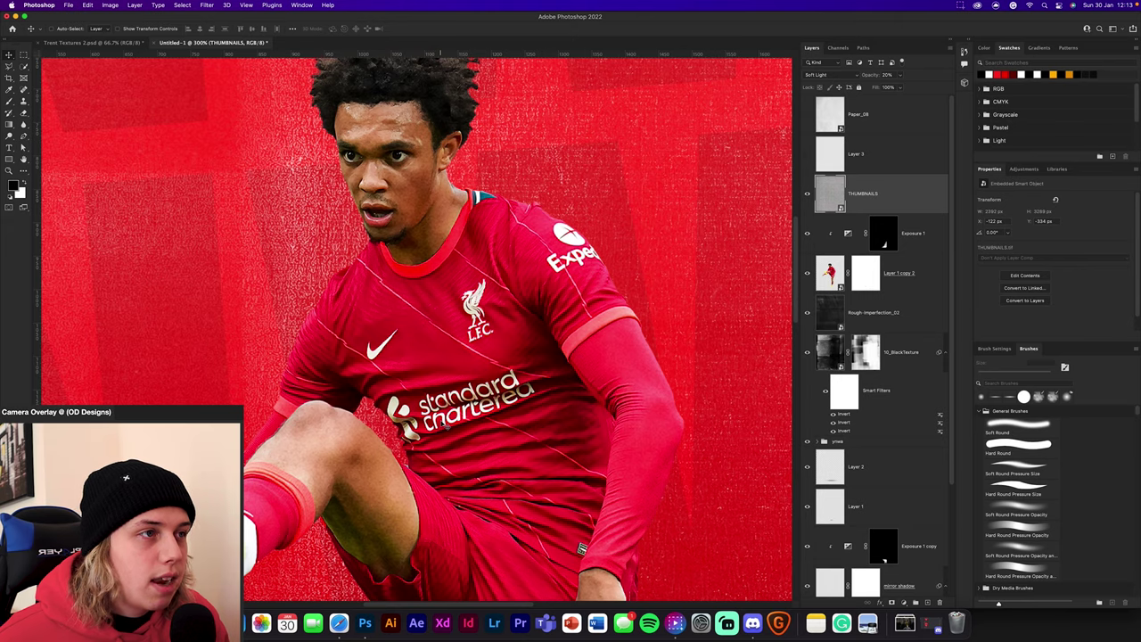
key(super+minus)
key(super+minus)
key(super+minus)
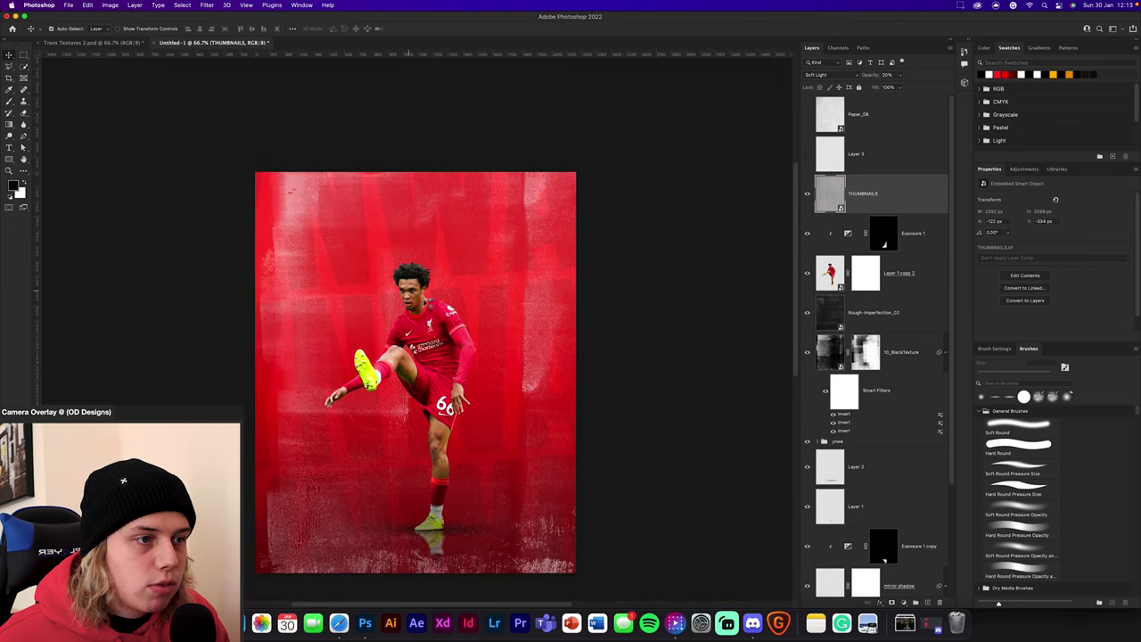
scroll(565, 383, down, 2)
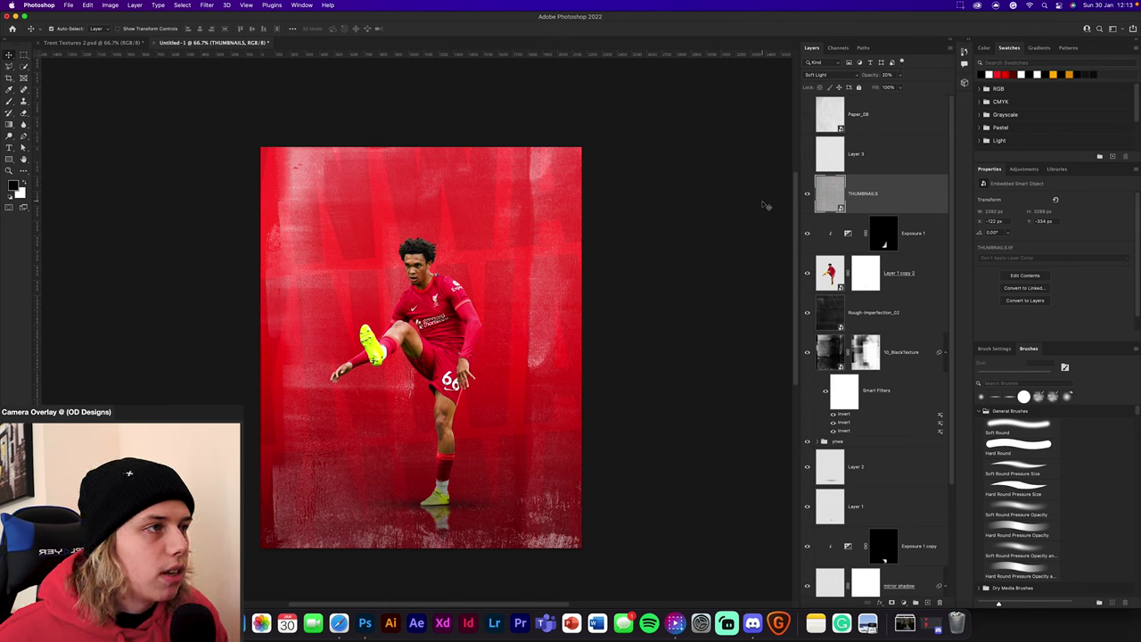
Step: Show the Layer 3 paper texture and display it in Normal mode at 100% opacity
click(807, 154)
click(822, 157)
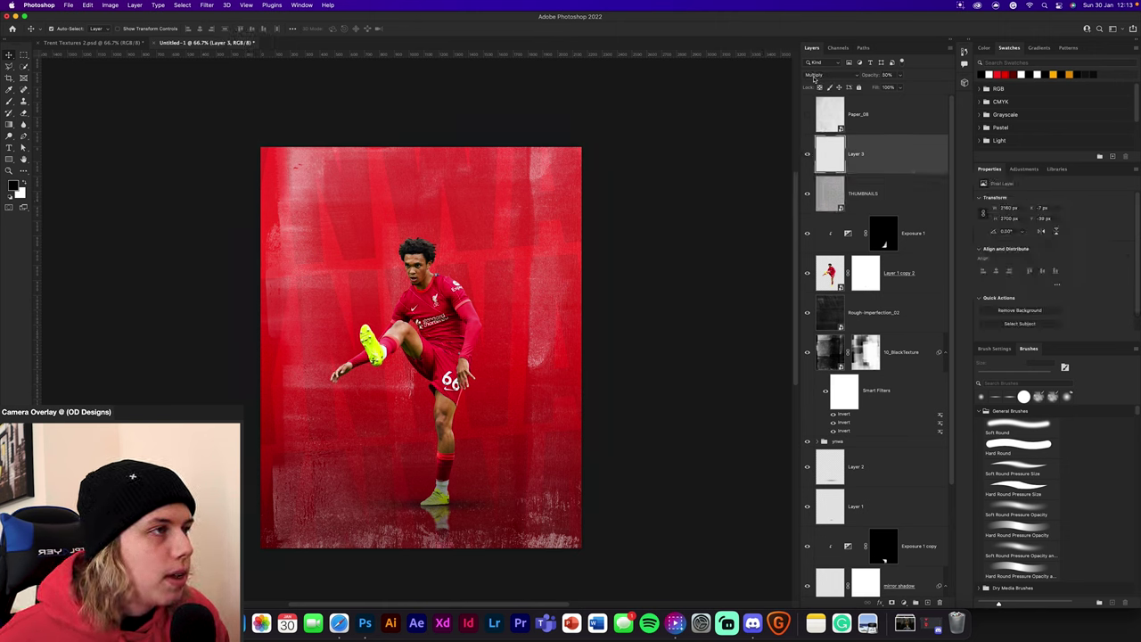
click(813, 75)
click(825, 44)
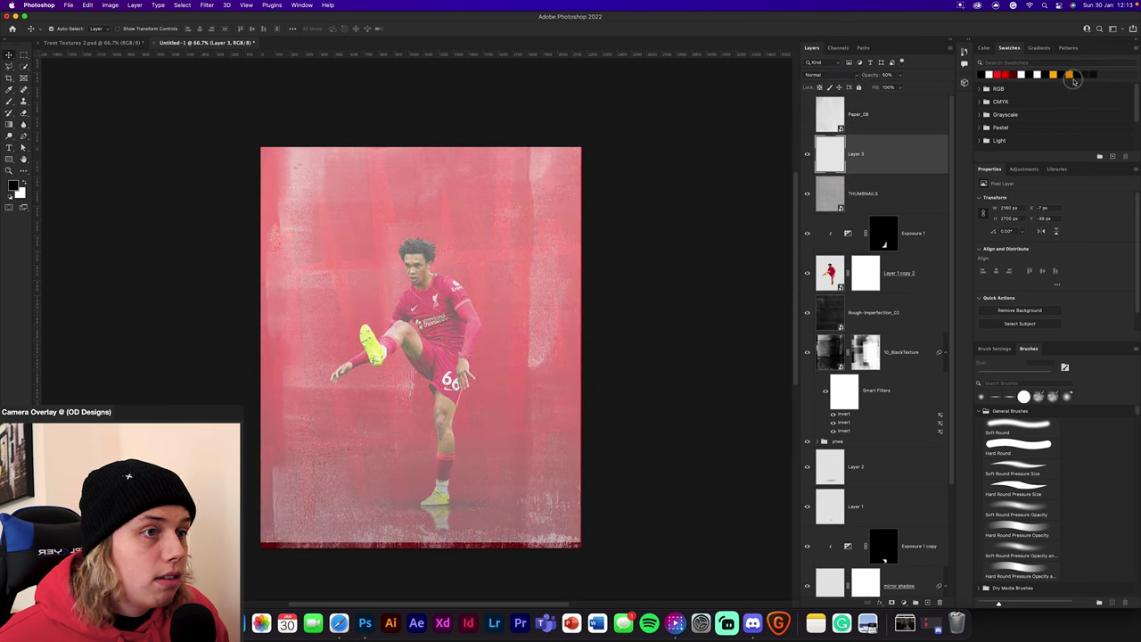
drag(873, 76, 1072, 82)
Step: Align Layer 3 with the canvas and enlarge it slightly to about 2218 × 2772 px so it covers all edges
key(super+t)
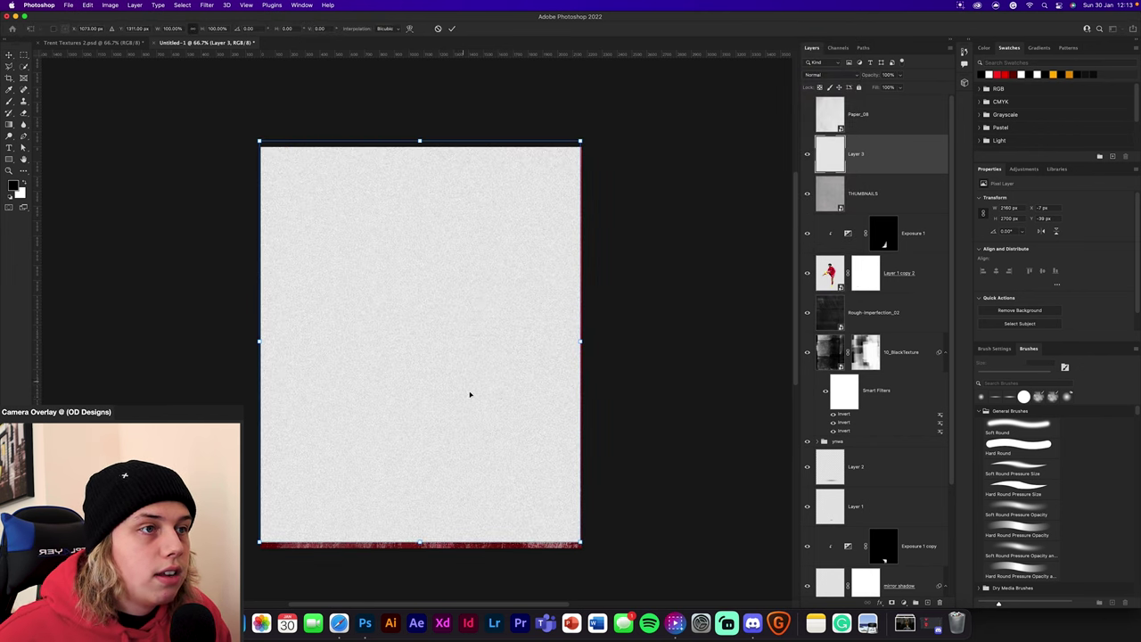
drag(514, 354, 517, 360)
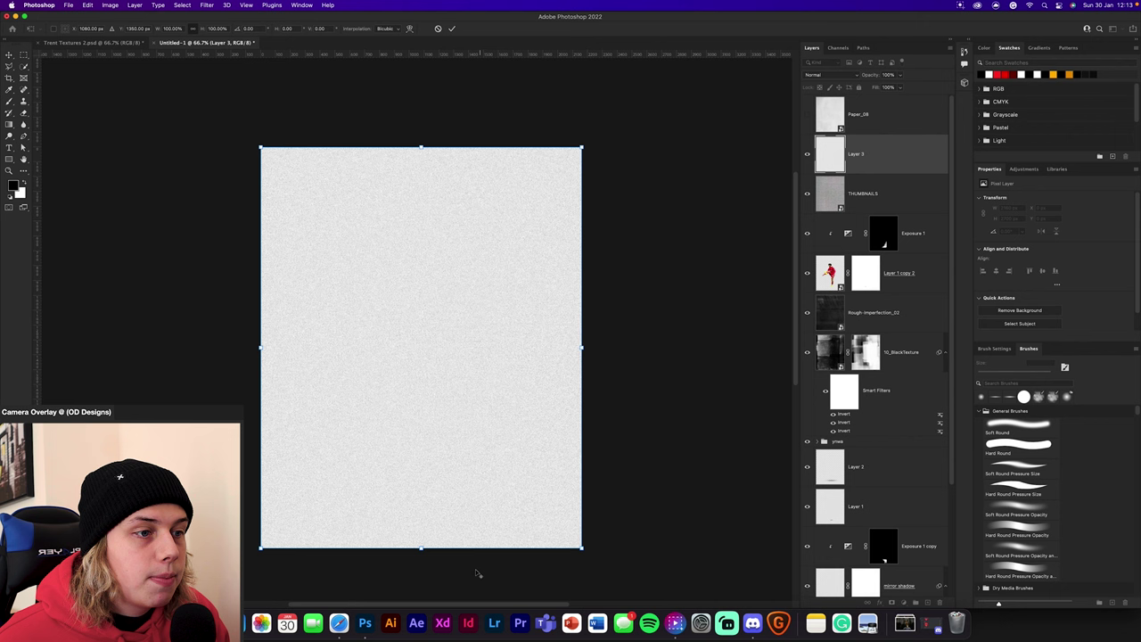
drag(421, 548, 421, 552)
click(456, 29)
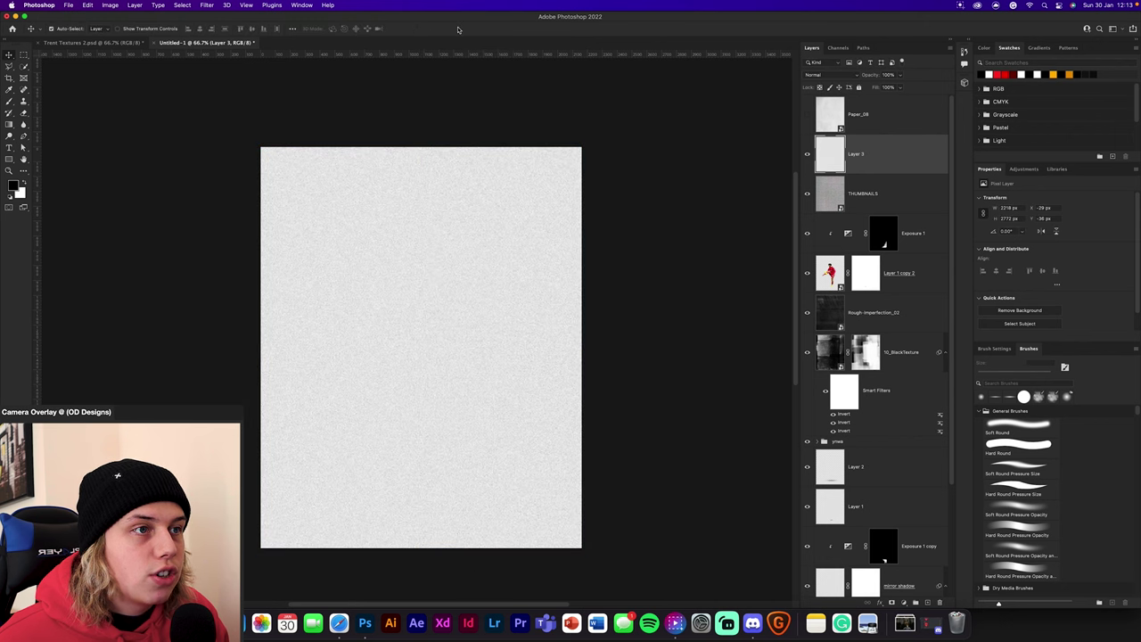
Step: Set Layer 3 to the Multiply blend mode at 40% opacity
click(813, 74)
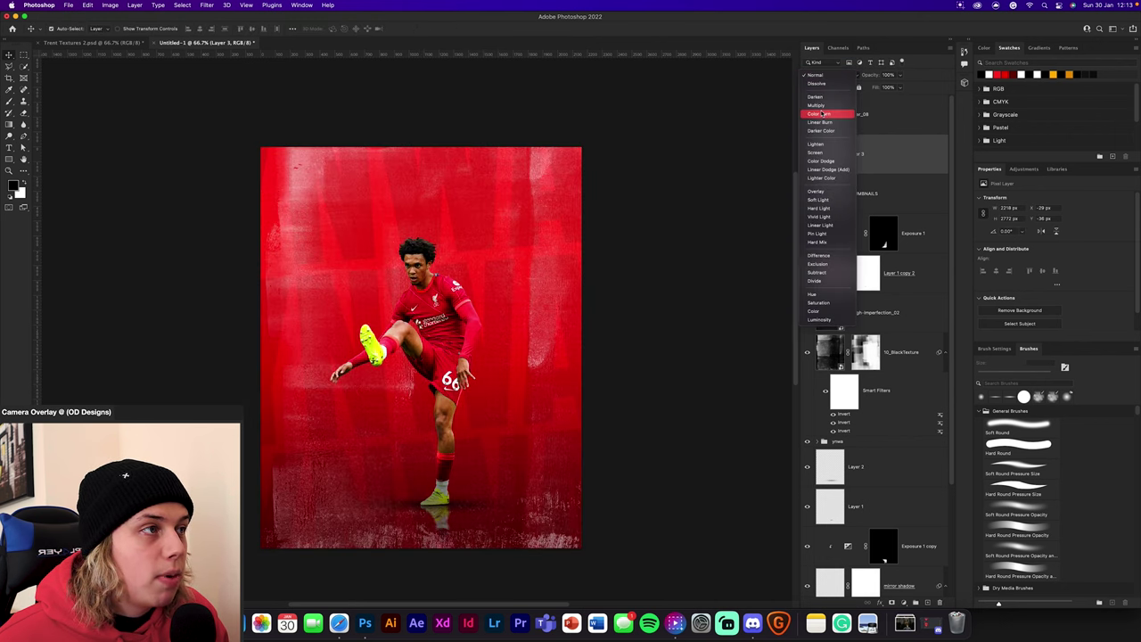
click(822, 107)
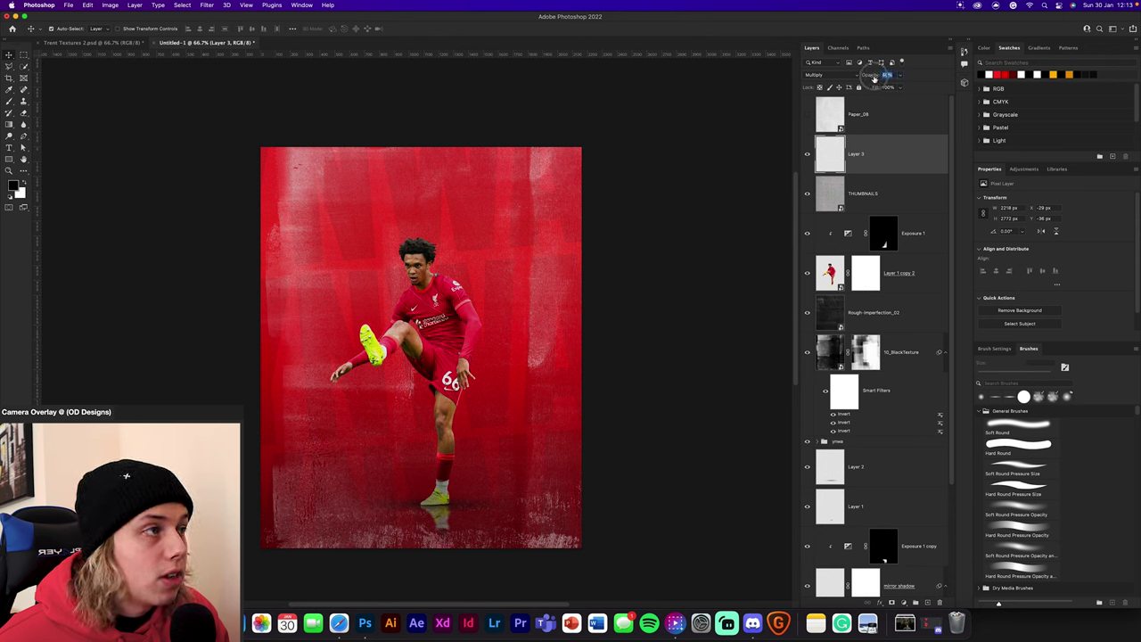
key(4)
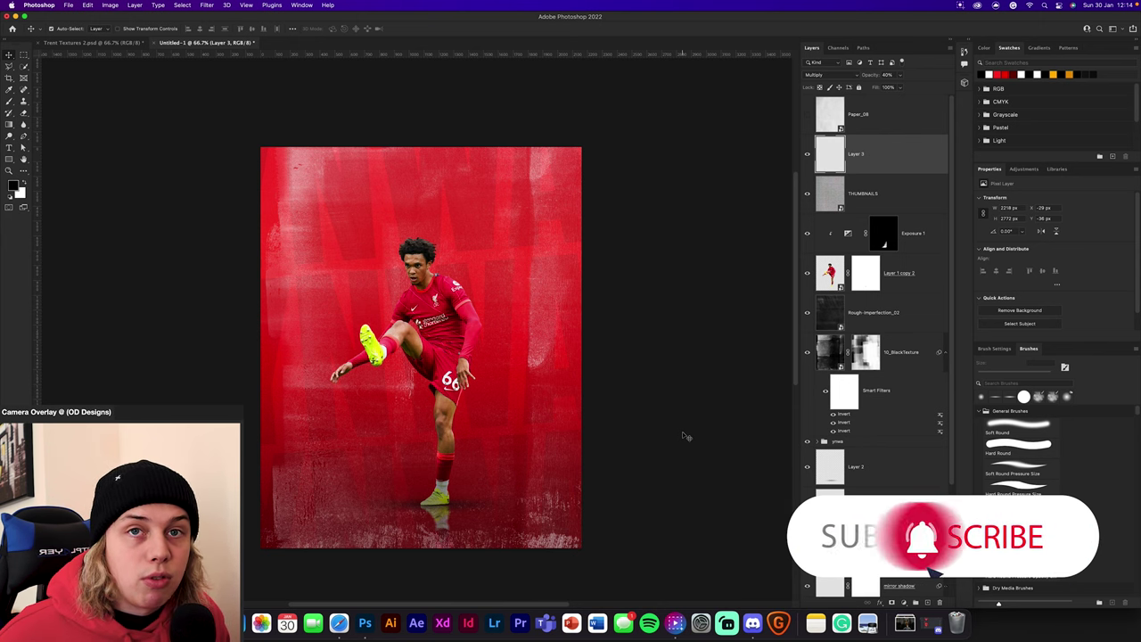
Step: Show the Paper_08 texture in Normal mode and enlarge it to about 2775 × 2775 px so it covers the canvas's lower edge
click(873, 116)
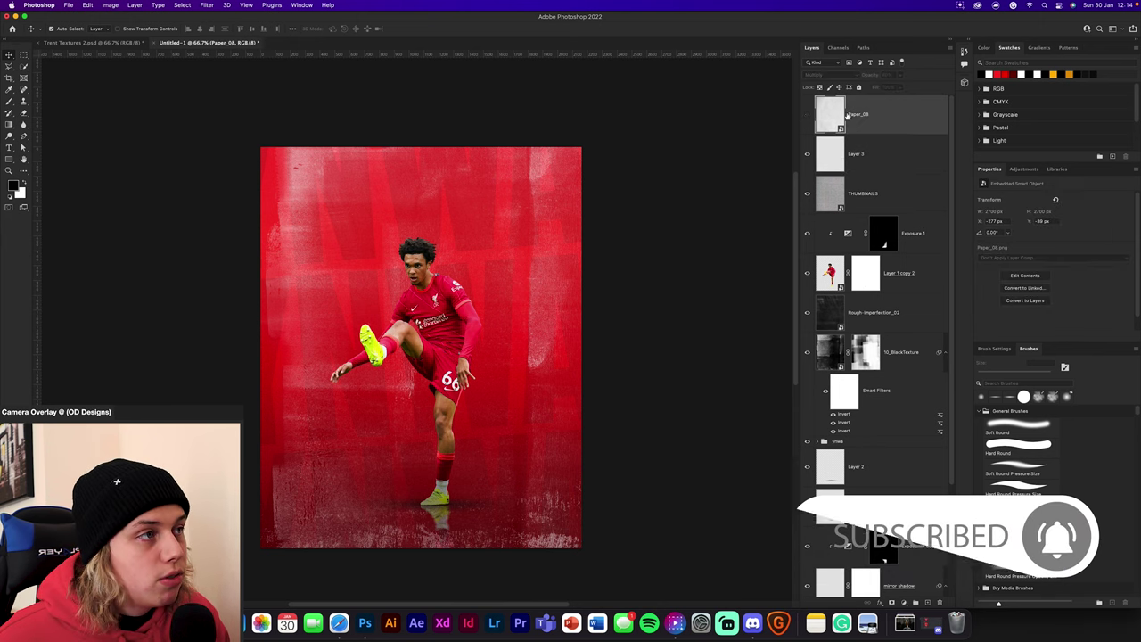
key(super+comma)
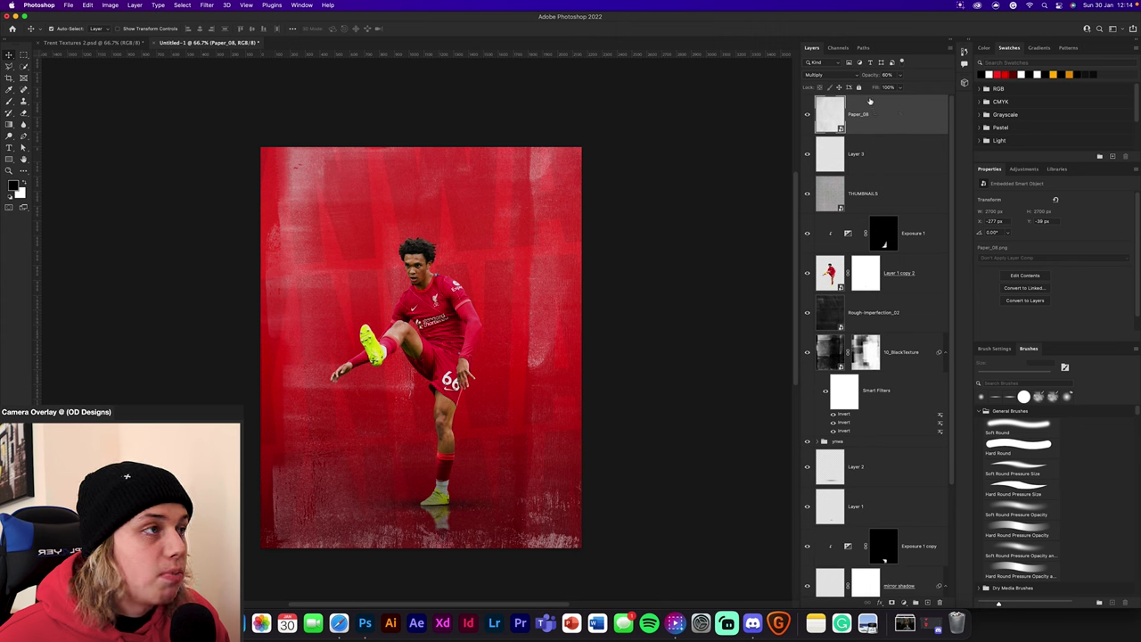
click(818, 74)
click(838, 44)
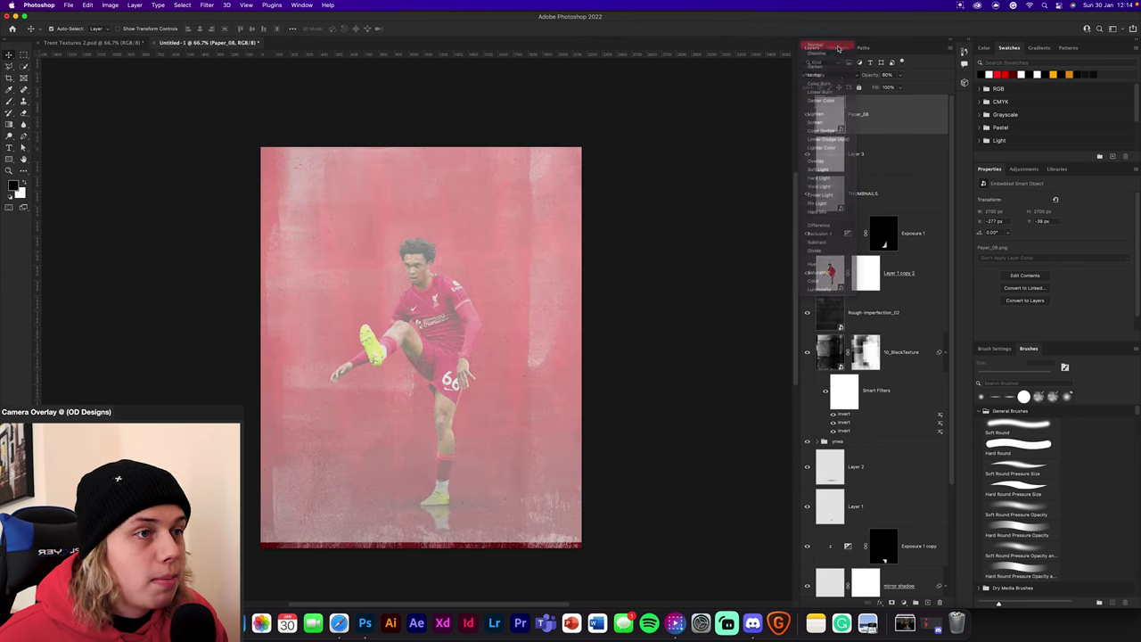
key(super+t)
drag(419, 541, 415, 548)
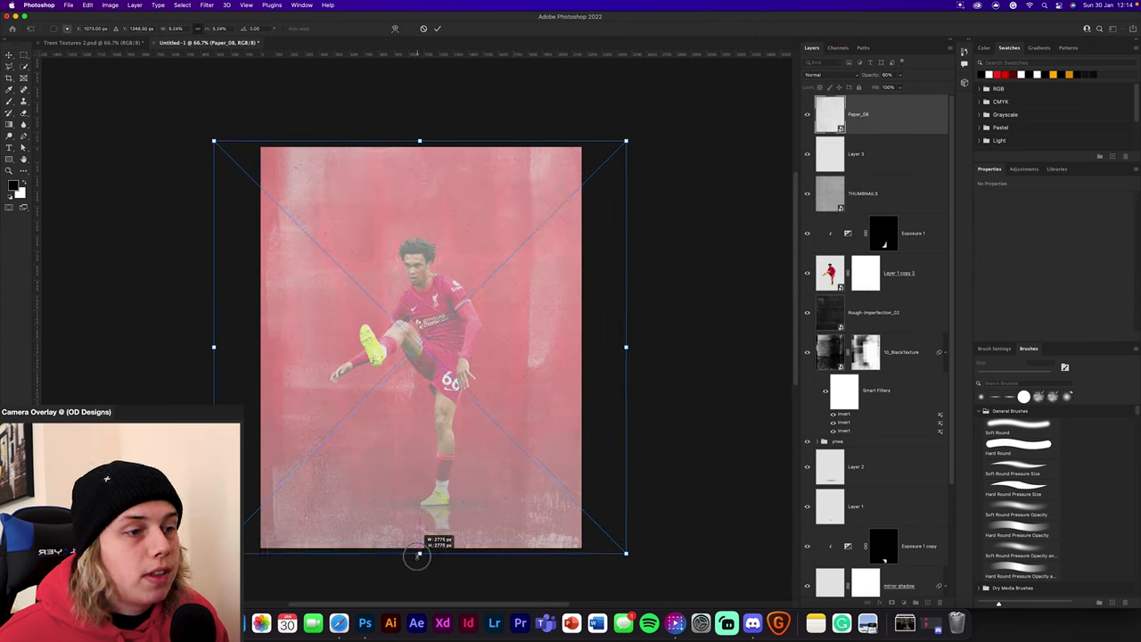
click(437, 28)
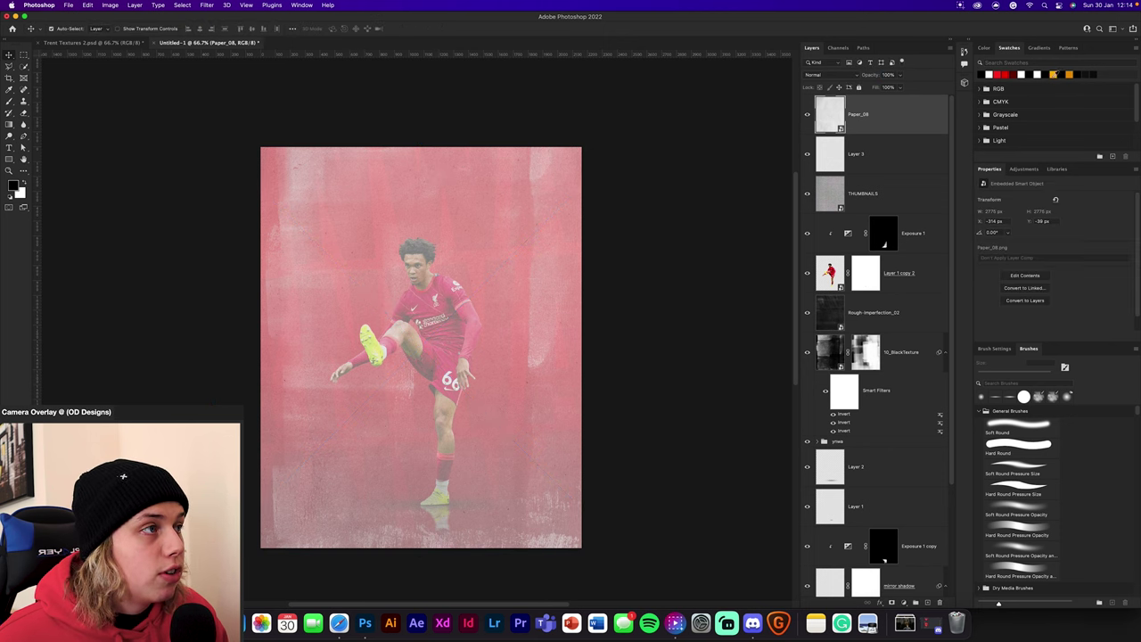
Step: Blend Paper_08 with Multiply at reduced opacity, after examining its grain close up at 100% opacity
drag(870, 74, 1008, 108)
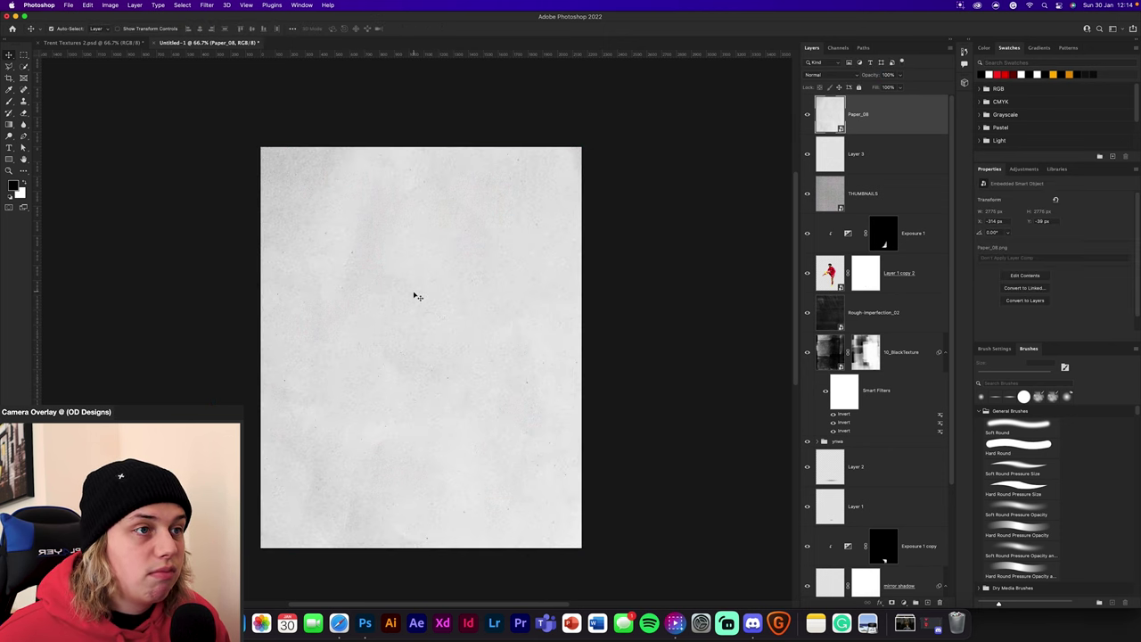
key(super+plus)
key(super+plus)
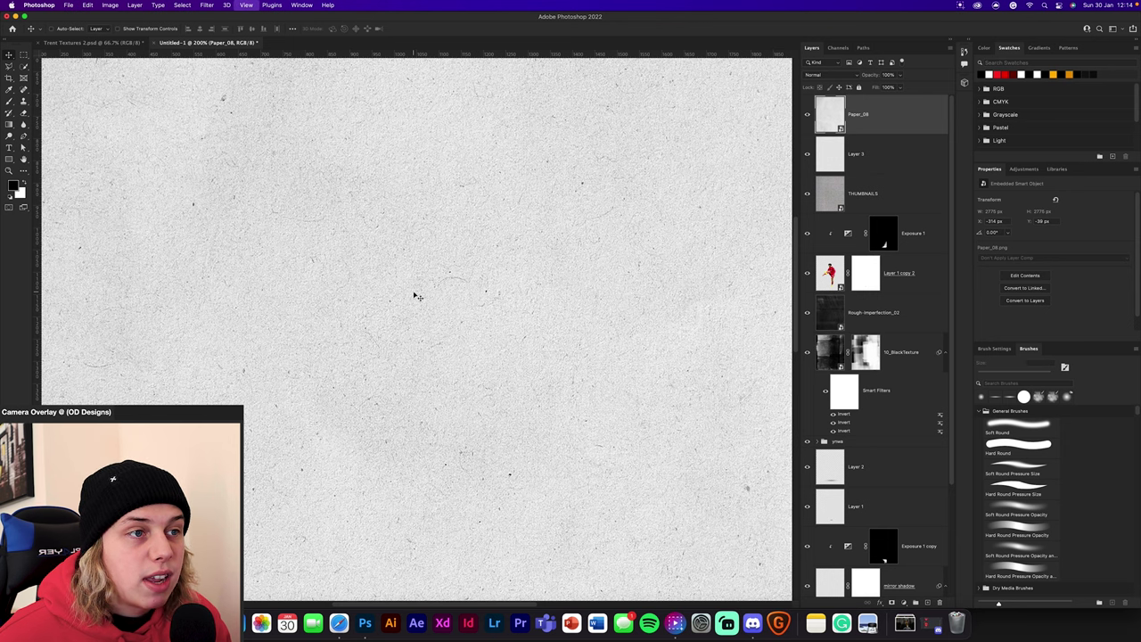
key(super+minus)
key(super+minus)
click(826, 75)
click(819, 104)
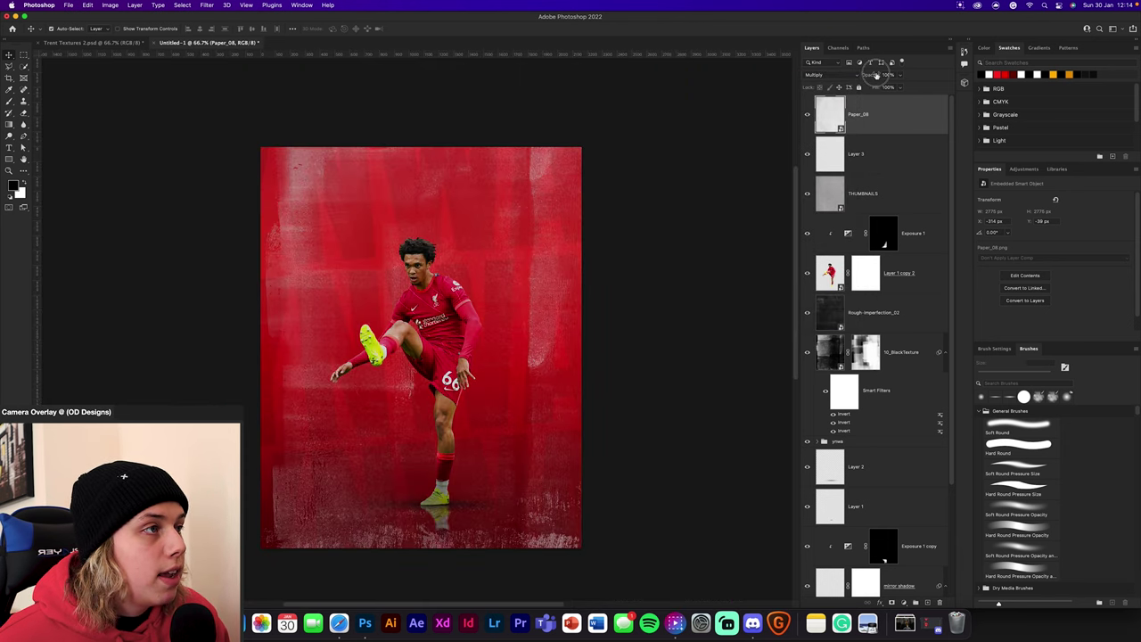
click(646, 359)
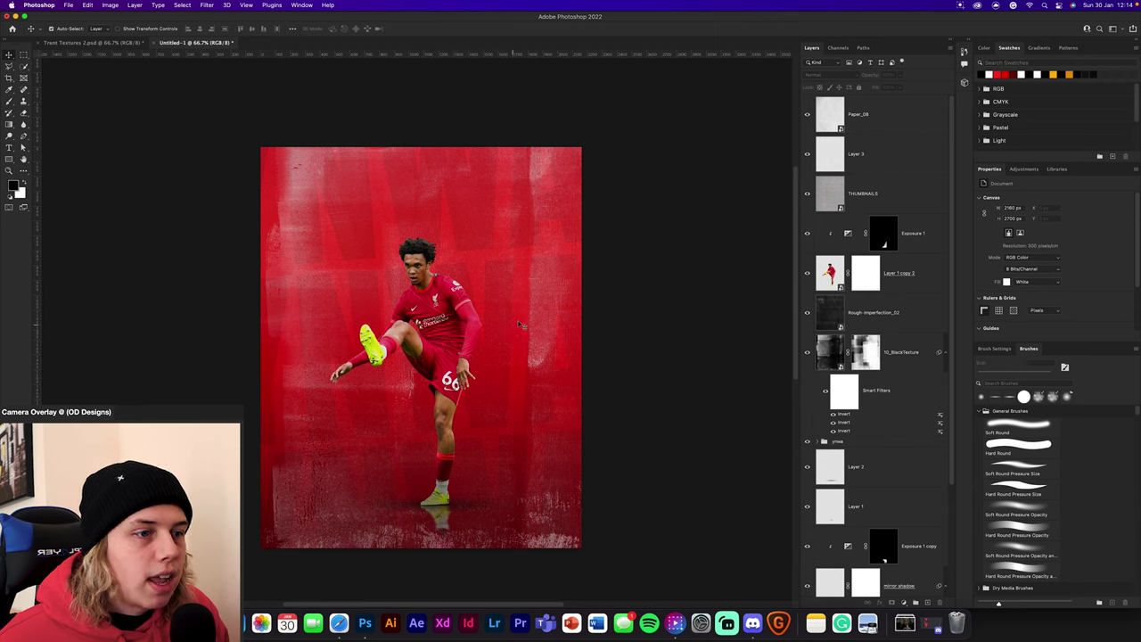
Step: Examine close up how the Rough-Imperfection_02 and THUMBNAILS textures affect the background, the player and the boot reflection
click(902, 310)
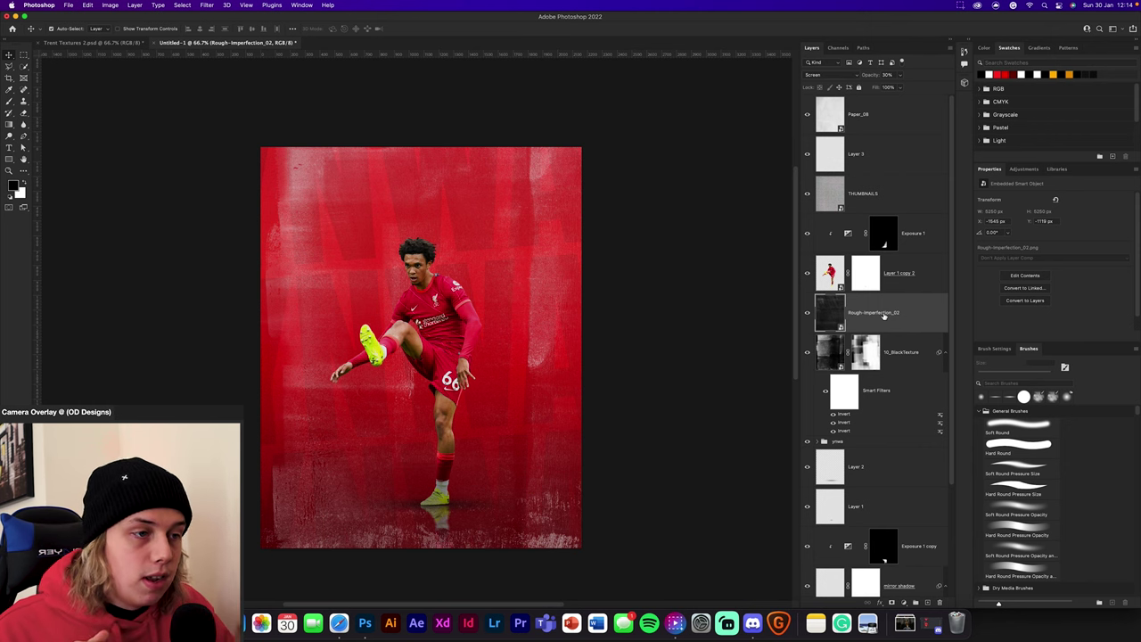
key(super+equal)
key(super+equal)
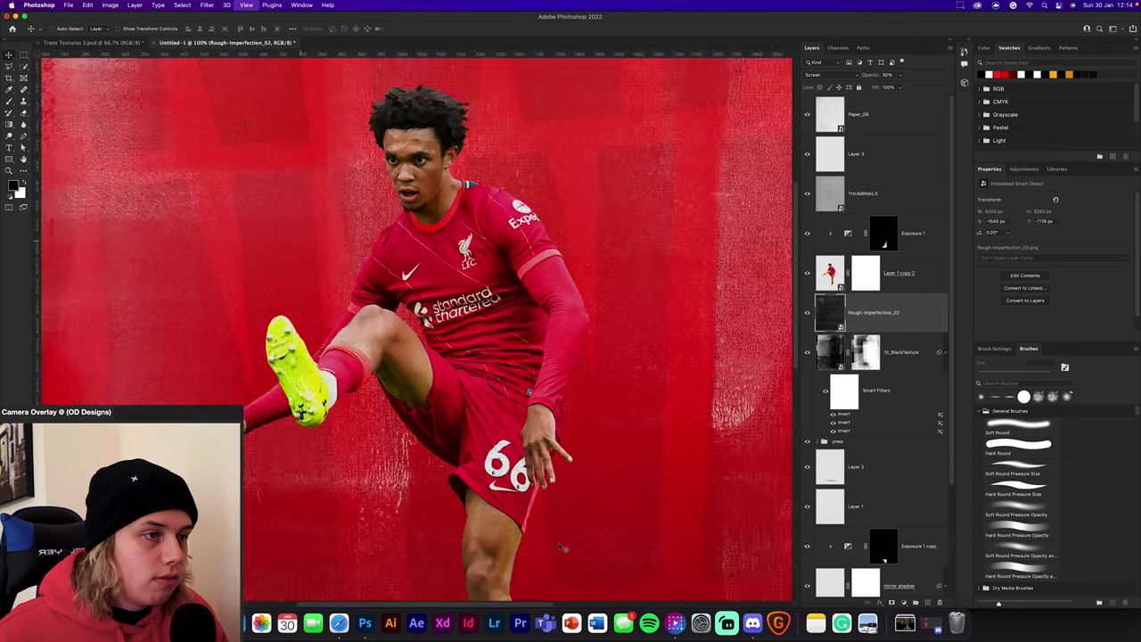
scroll(579, 419, down, 10)
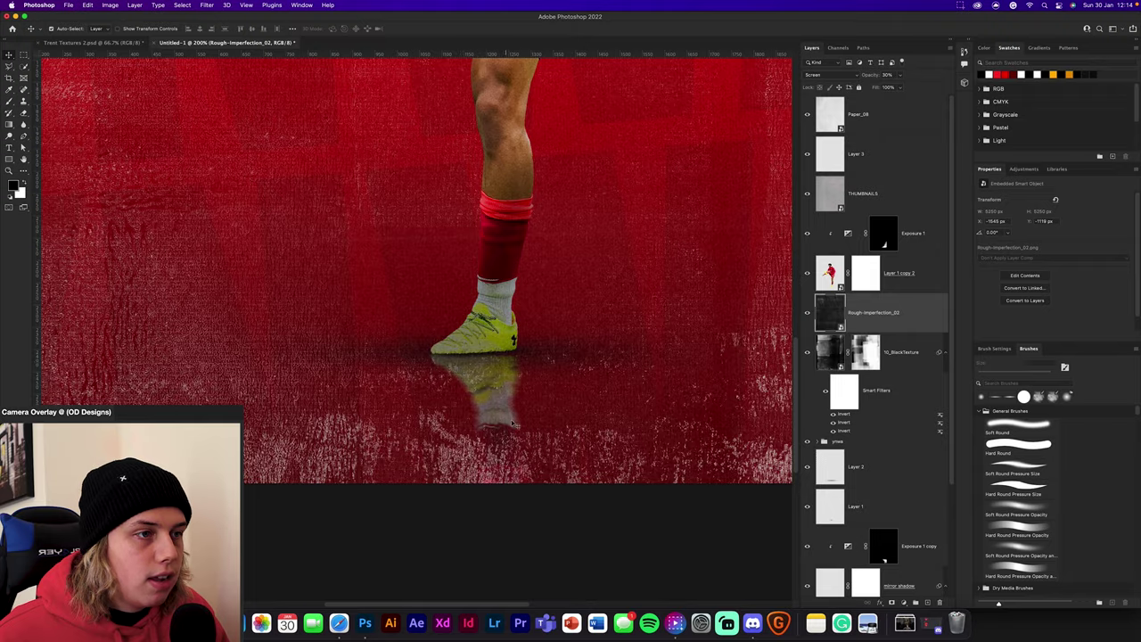
scroll(660, 275, up, 11)
key(super+minus)
key(super+minus)
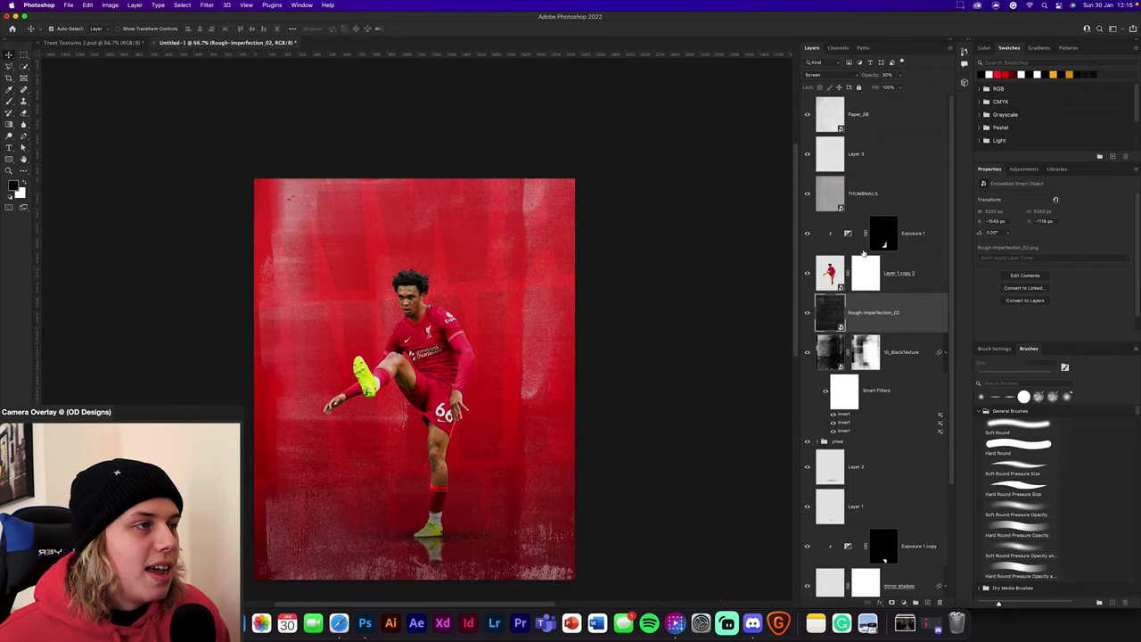
click(878, 205)
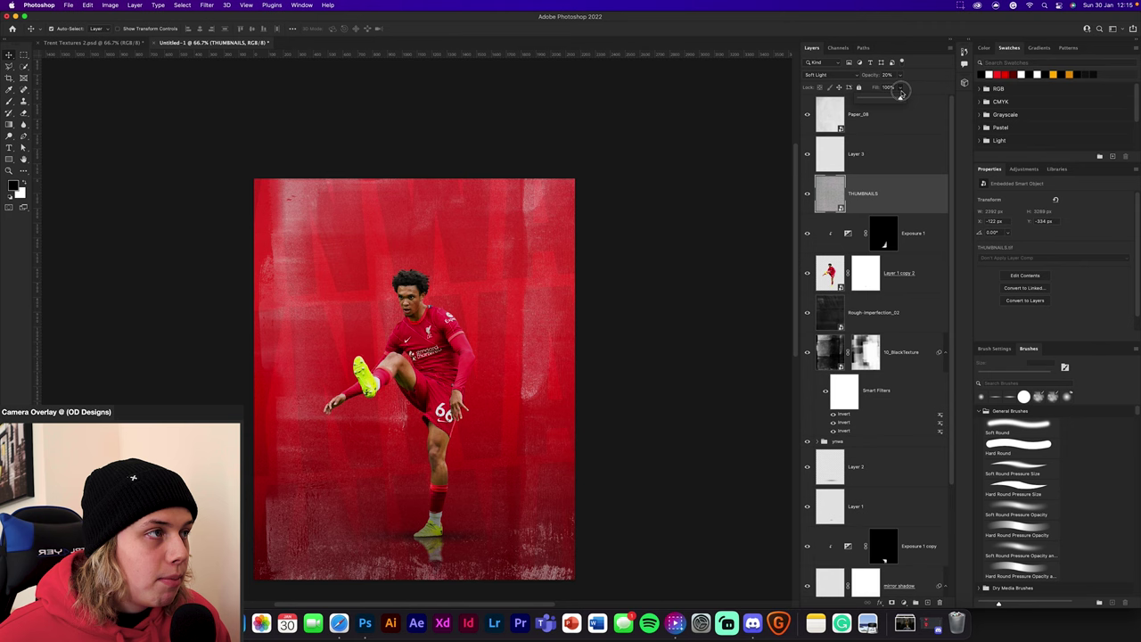
Step: Stamp all visible layers into a new layer above Paper_08 and convert it to a smart object
click(927, 108)
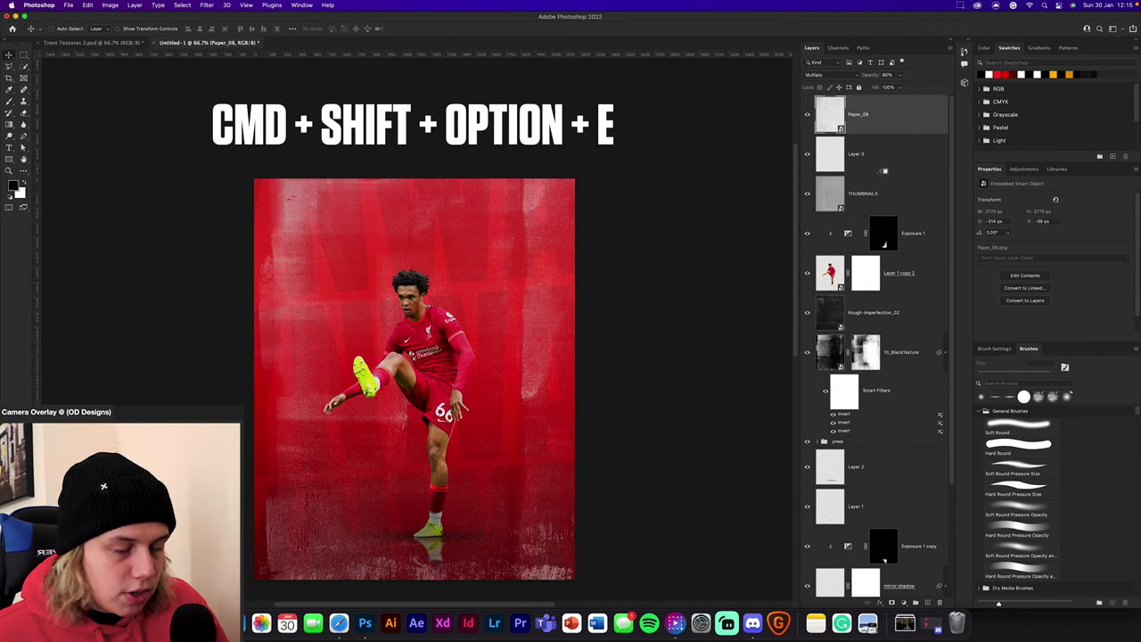
key(alt+shift+super+e)
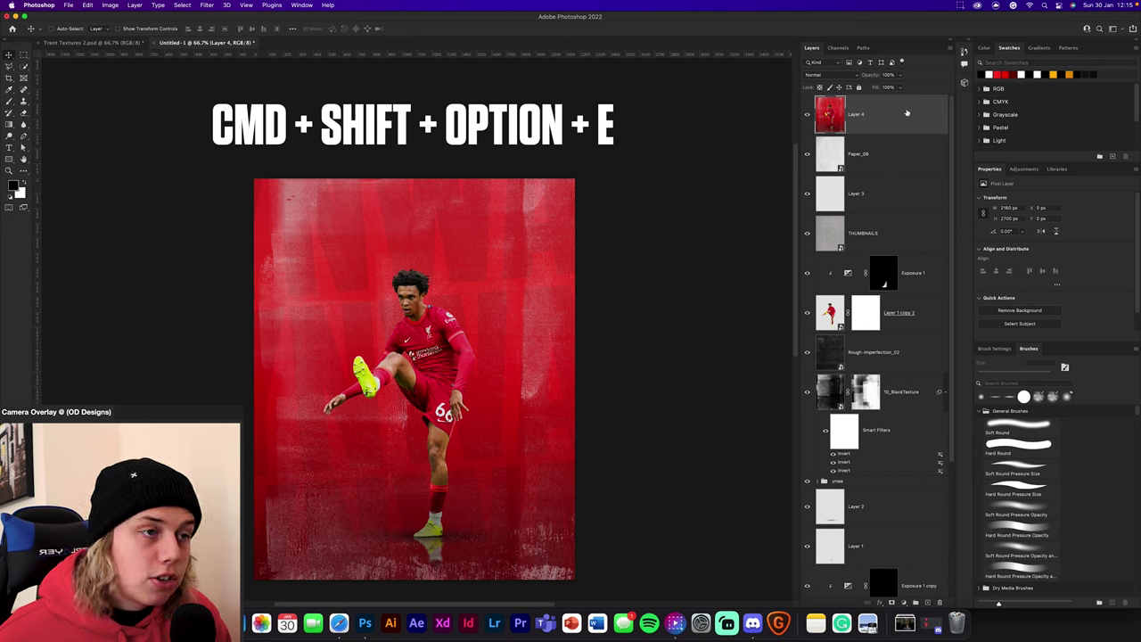
right_click(912, 108)
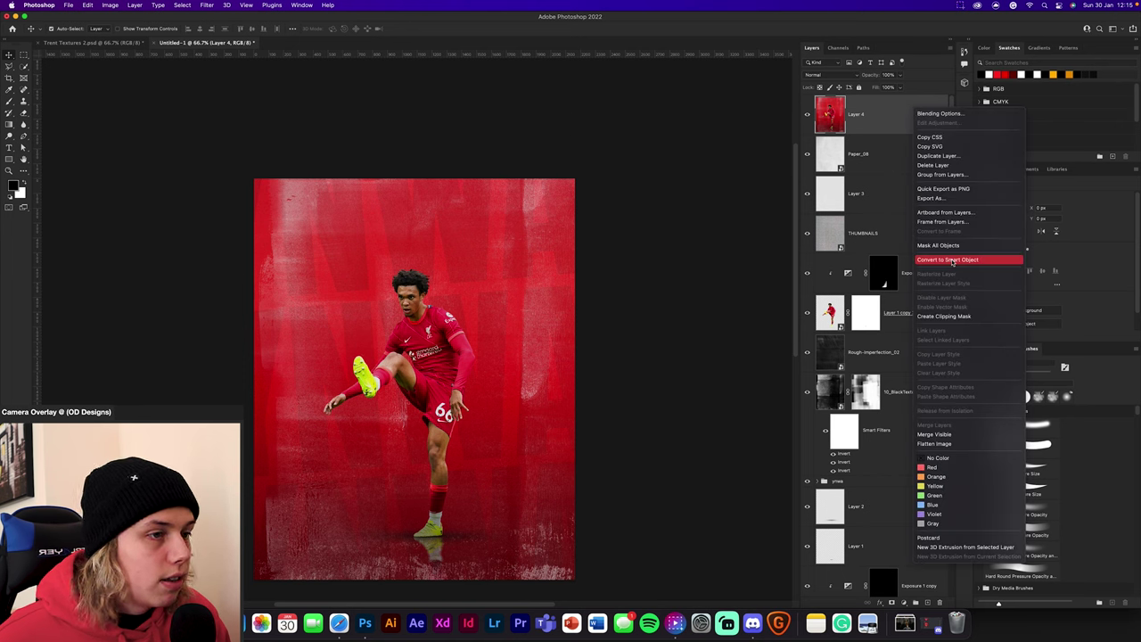
click(952, 261)
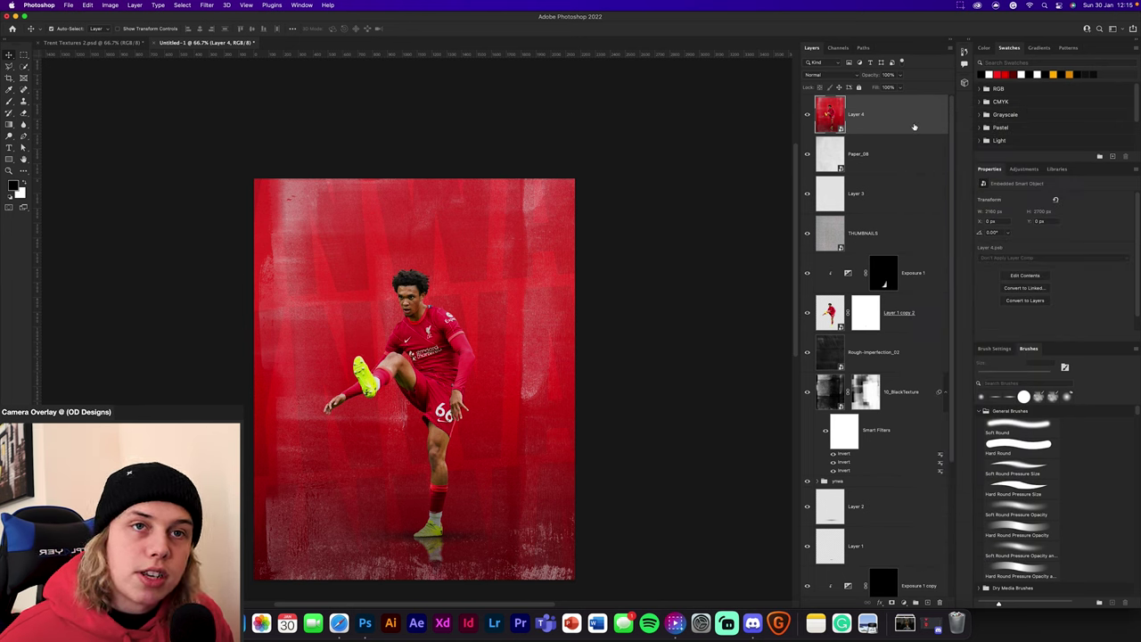
Step: Start a Camera Raw filter on the stamped Layer 4 and raise Contrast to +18
click(207, 4)
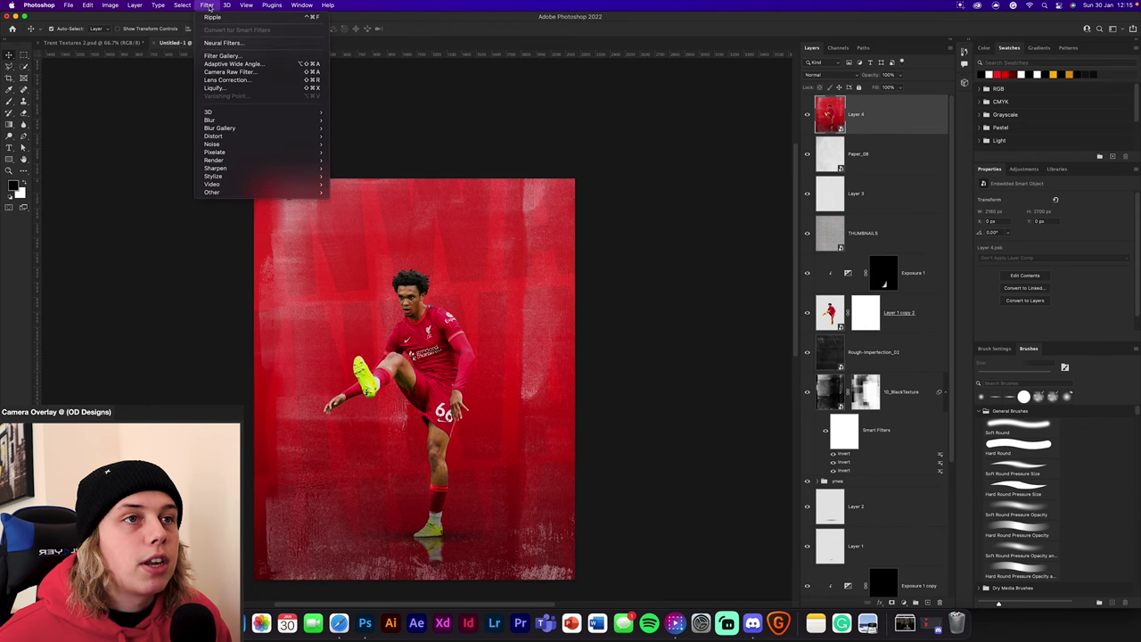
click(232, 75)
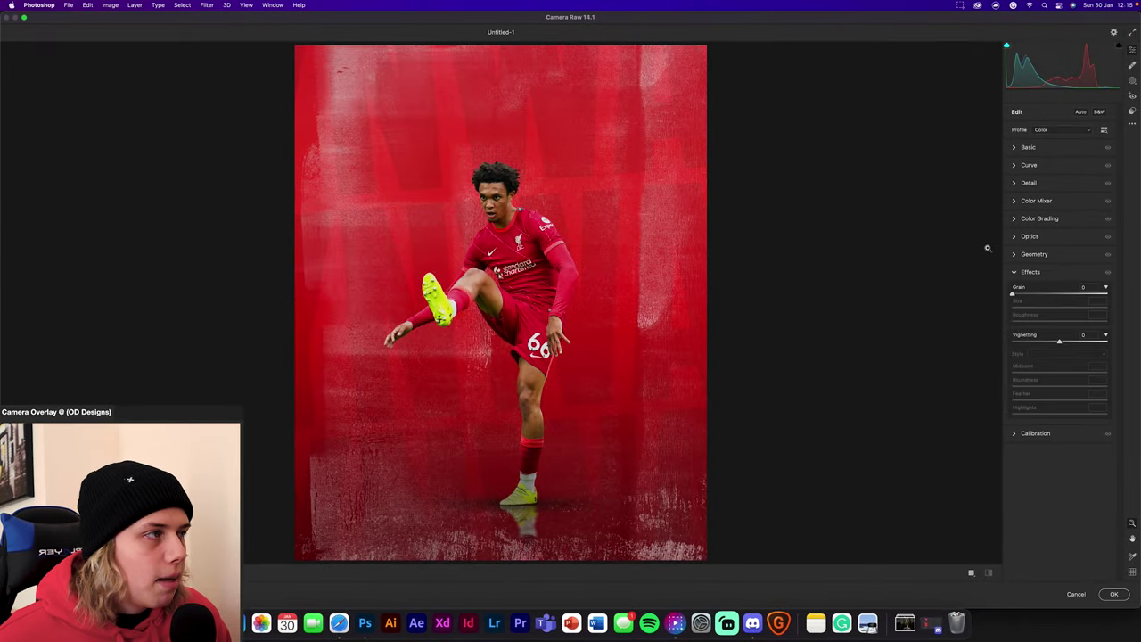
click(1014, 148)
drag(1058, 232, 1070, 234)
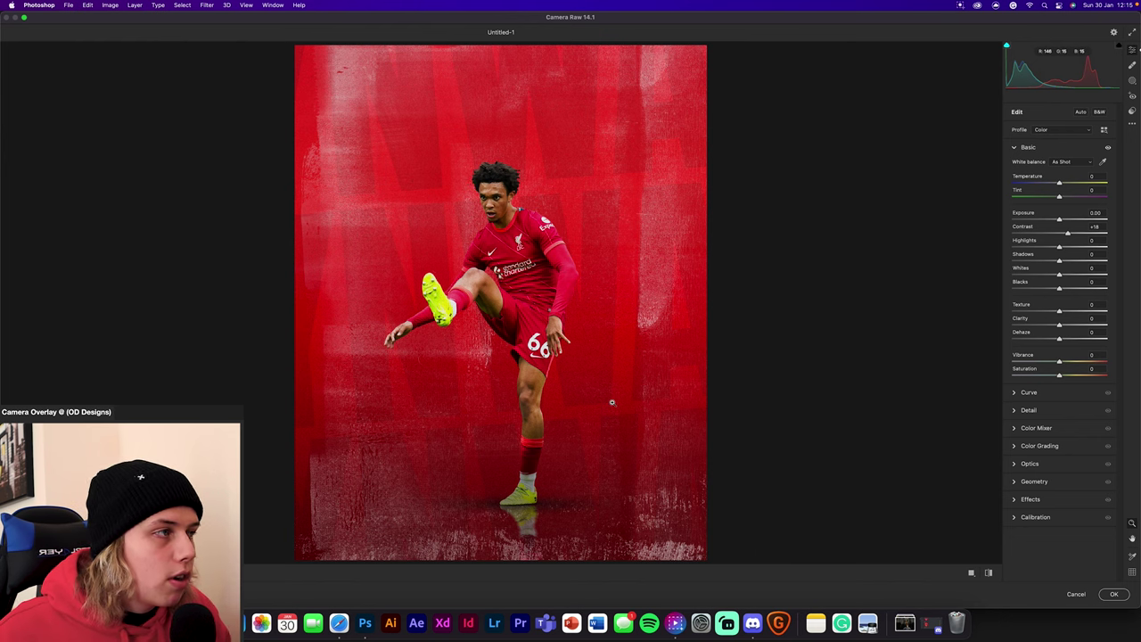
Step: Set Highlights +6, Shadows -6, Whites +8, Blacks -7, Texture +25, Clarity +14, Dehaze +10 and Saturation +10, checking the background texture close up
drag(1059, 247, 1067, 326)
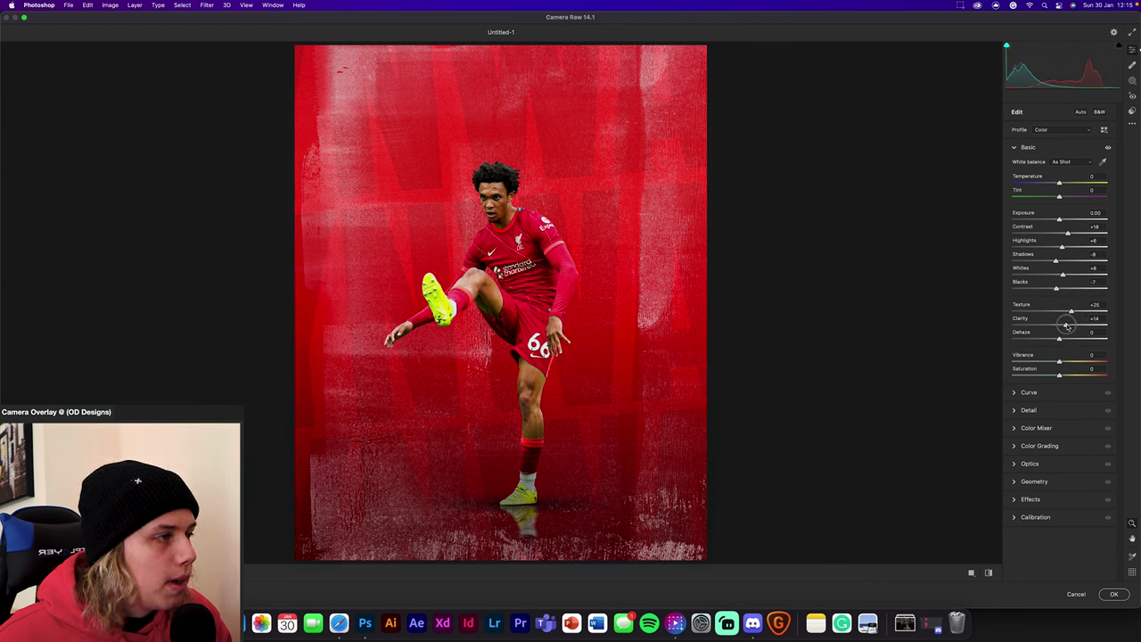
drag(1058, 375, 1064, 340)
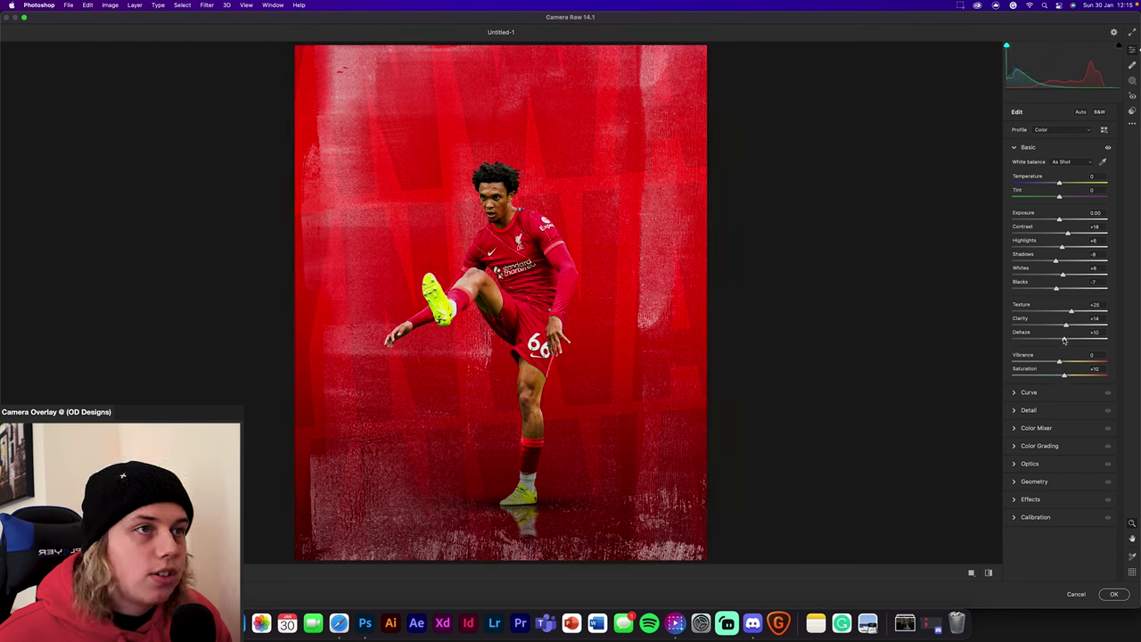
click(363, 190)
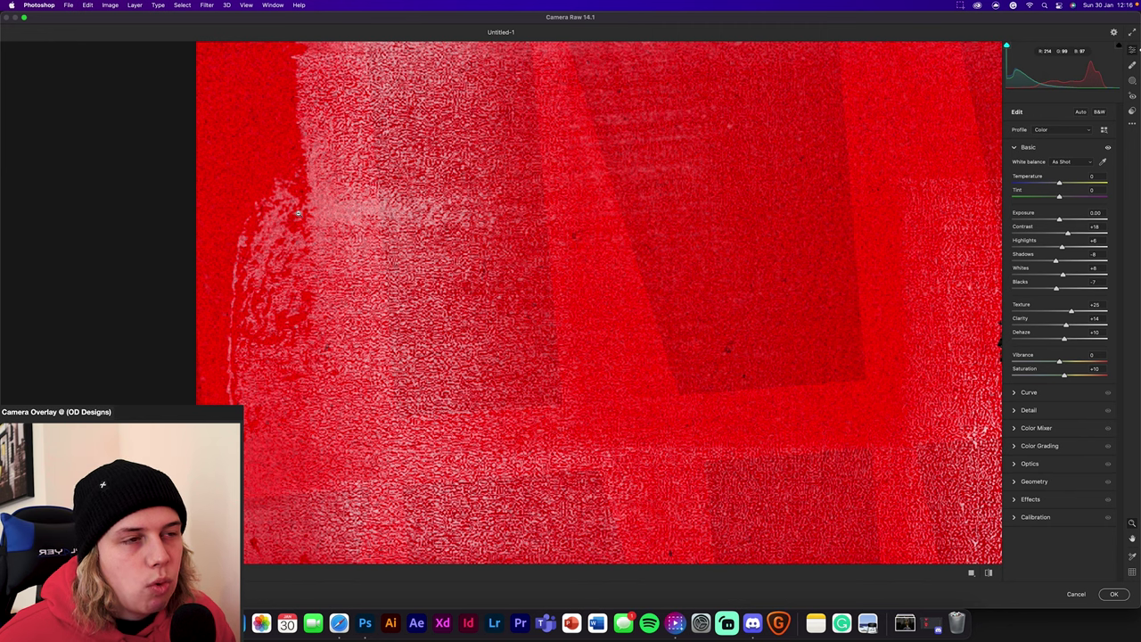
drag(664, 268, 541, 233)
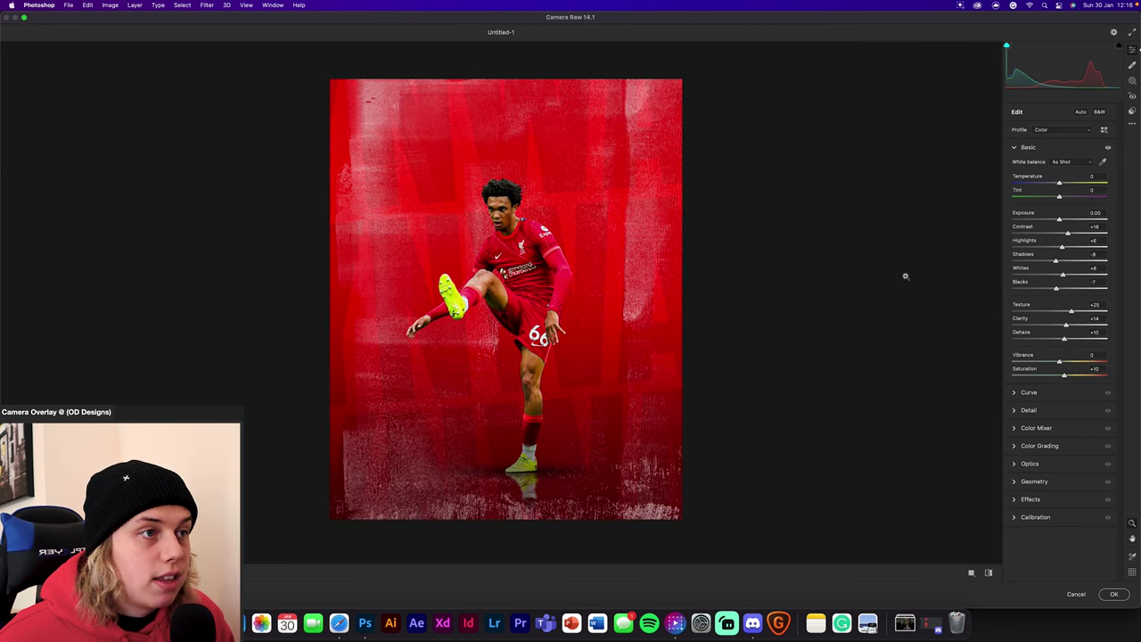
Step: Shape the point curve with a highlight point at input 232, output 241 and a shadow point at input 27, output 28
click(1025, 392)
drag(1100, 201, 1100, 197)
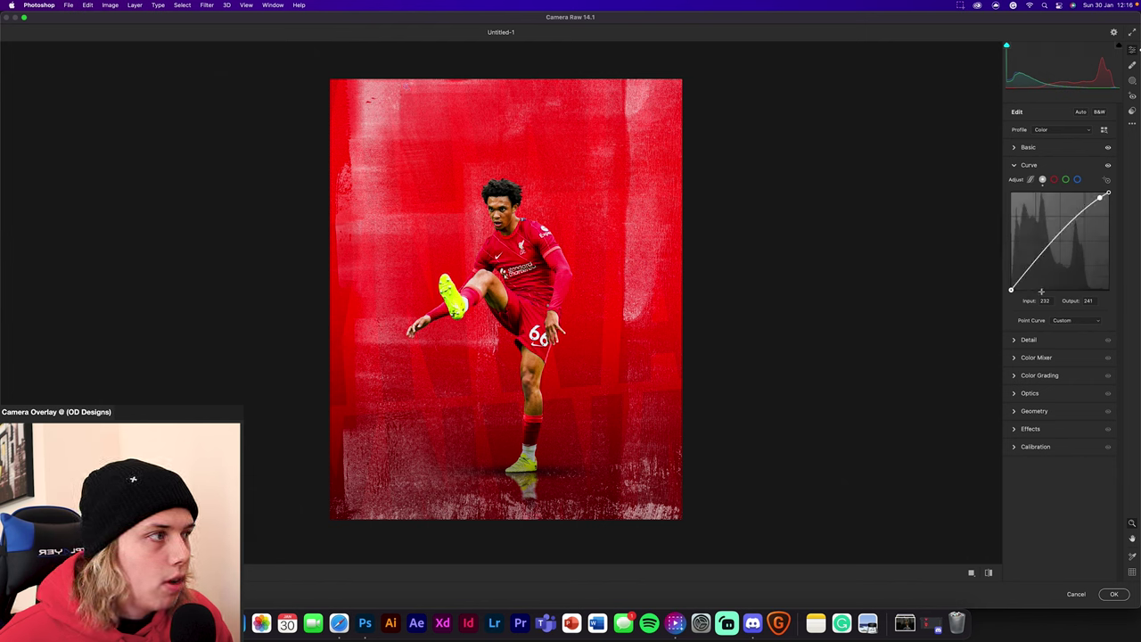
drag(1020, 281, 1021, 281)
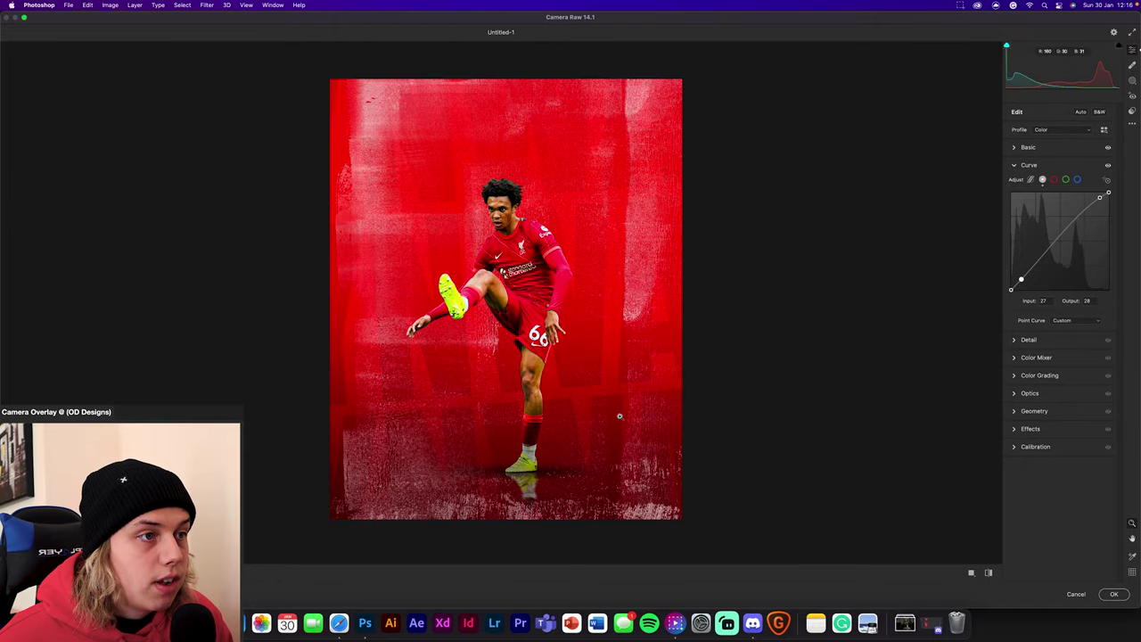
Step: Sharpen the image and add some noise reduction in the Detail settings, judging it close up on the player's shorts and hand
drag(544, 383, 761, 416)
key(space)
drag(544, 161, 562, 361)
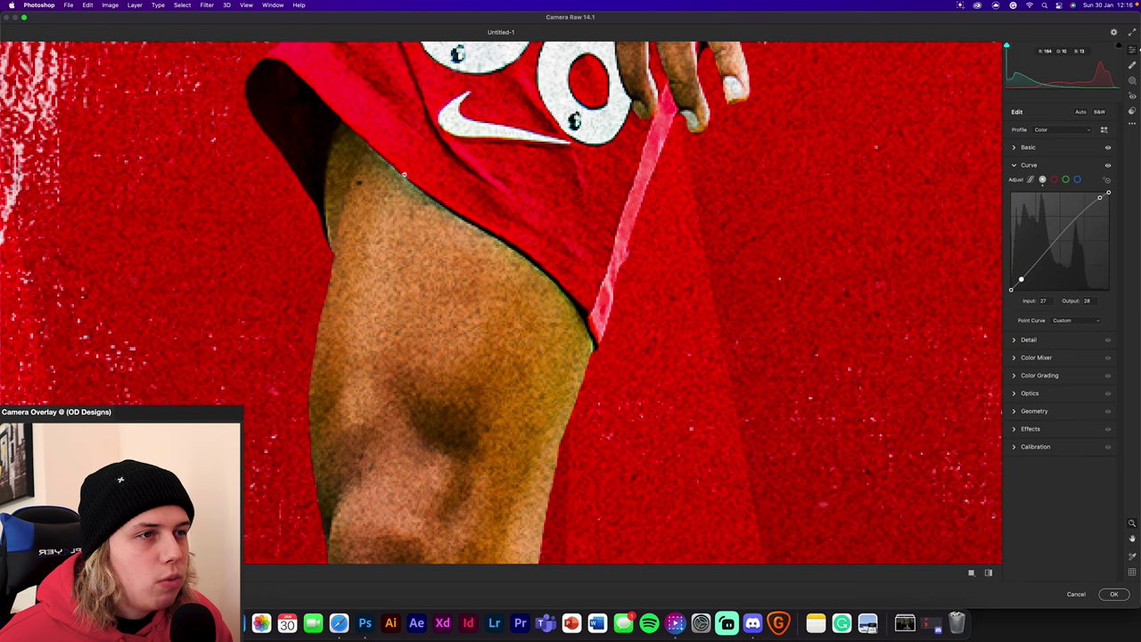
drag(404, 174, 440, 380)
click(1028, 340)
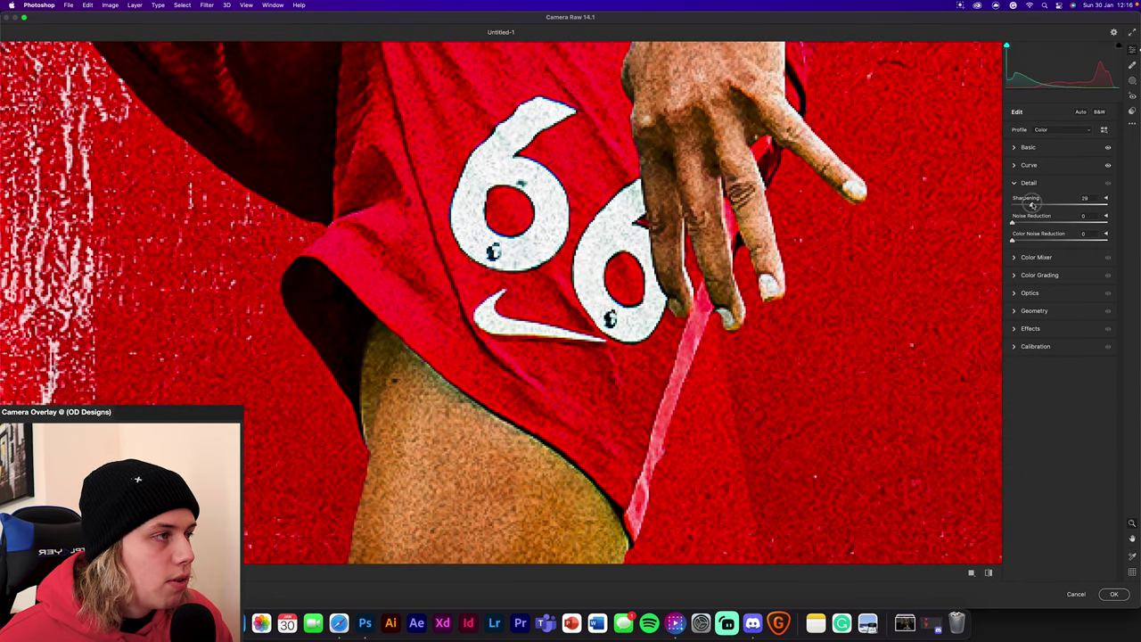
drag(1032, 204, 1022, 241)
Step: Reduce color saturation in the Color Mixer, setting Aquas and Blues to about -26 and Greens to -10
click(1035, 257)
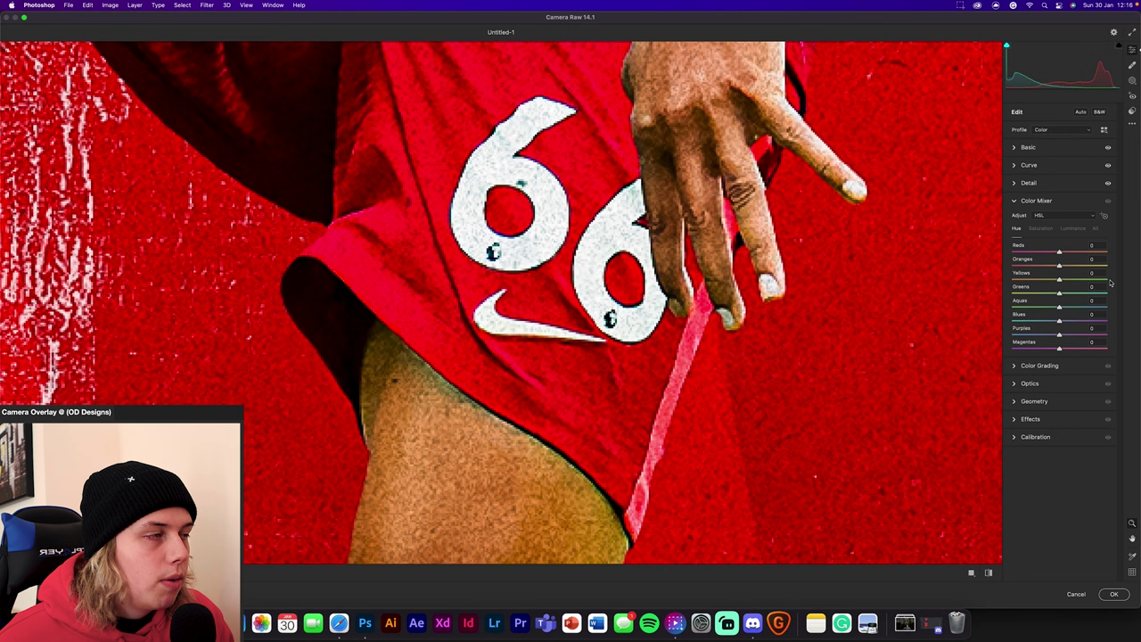
click(1045, 230)
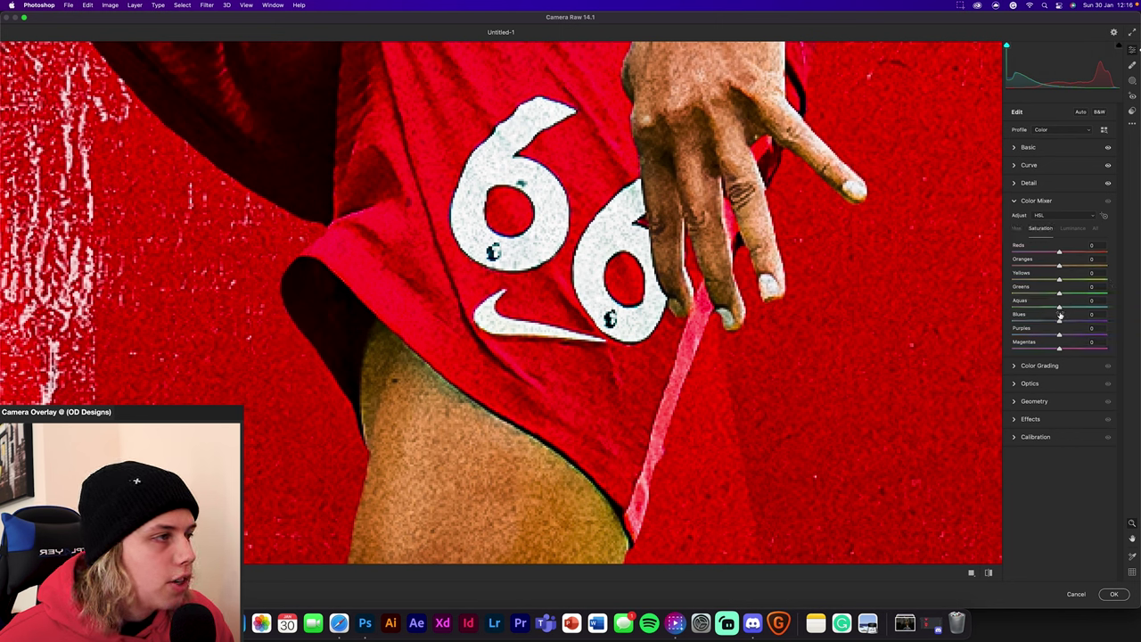
drag(1058, 306, 1048, 323)
key(super+0)
key(super+0)
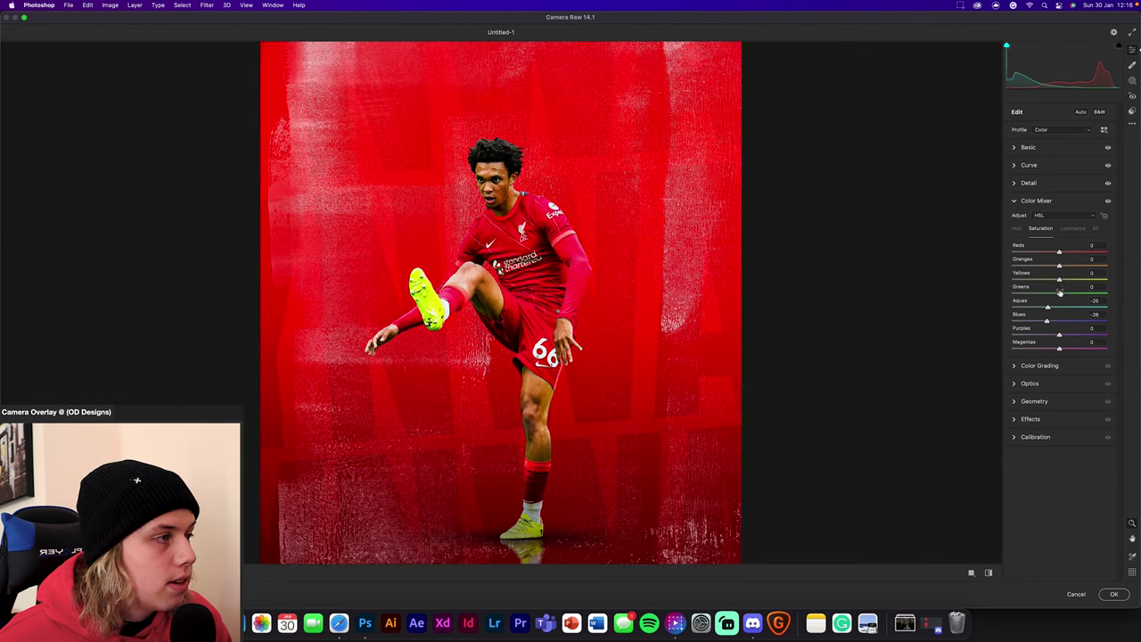
drag(1059, 293, 1056, 297)
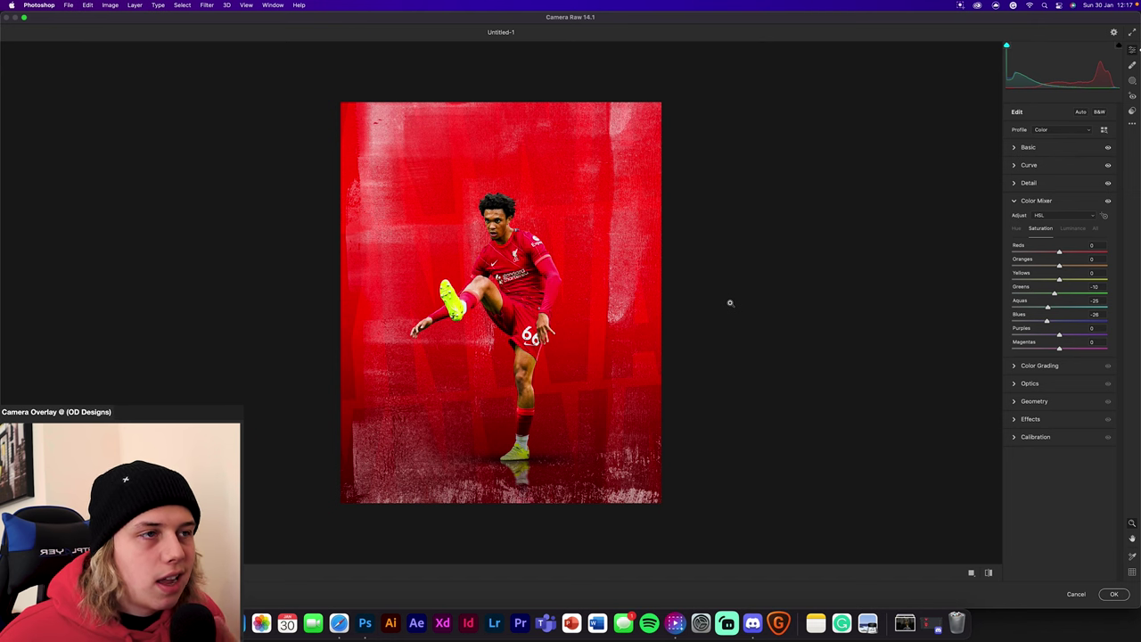
Step: Shift the hue of the Reds to about -8 in the Color Mixer
click(1017, 229)
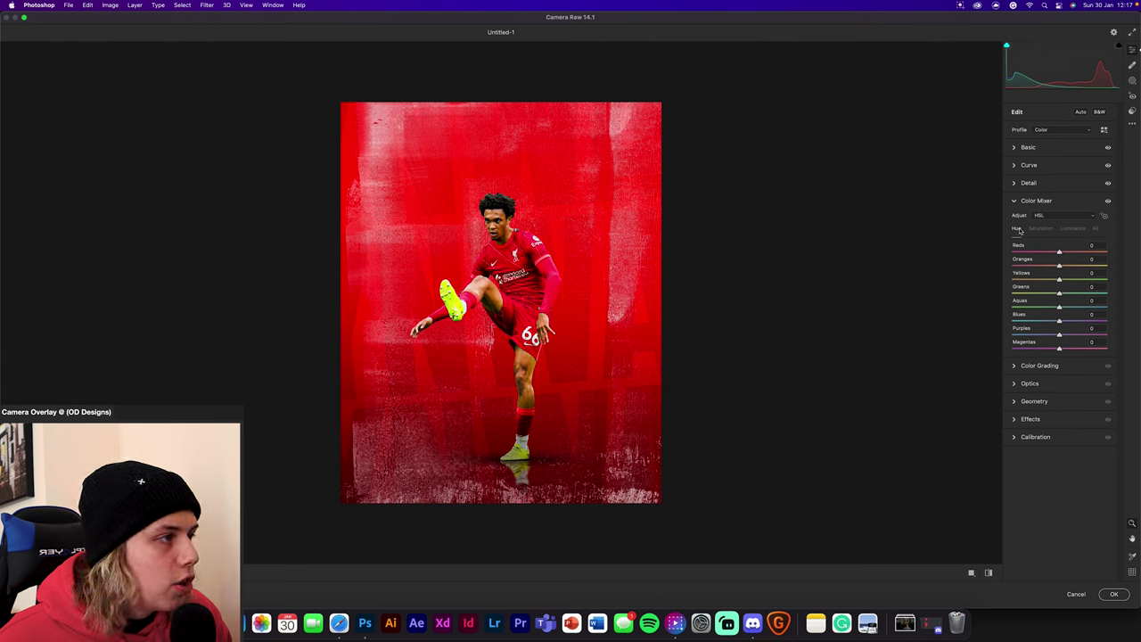
drag(1059, 254, 1056, 253)
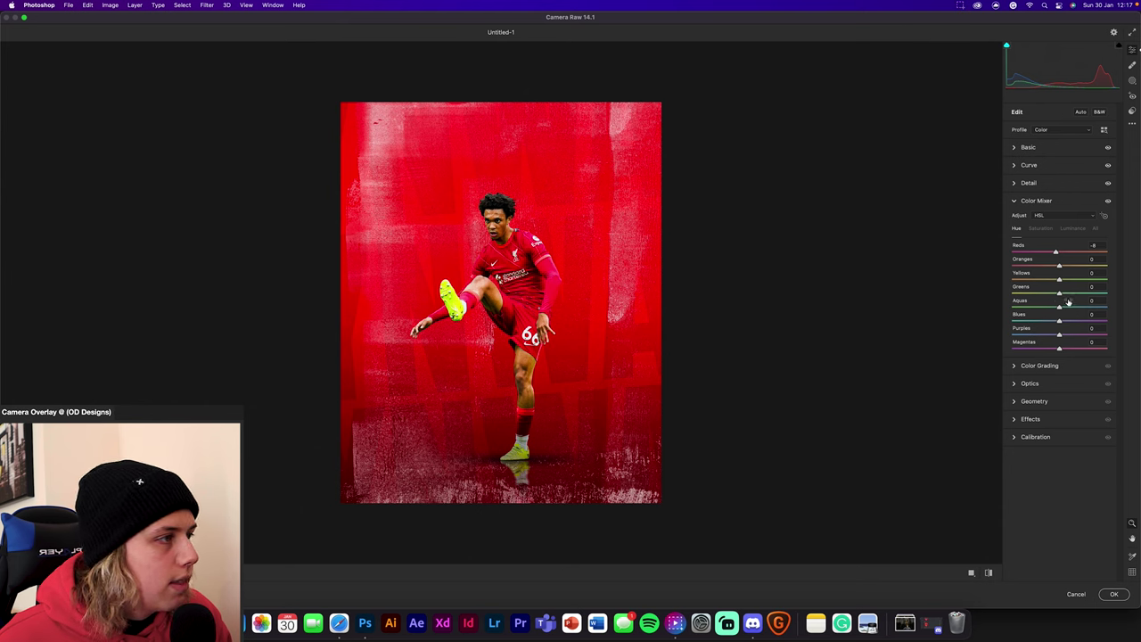
click(1013, 202)
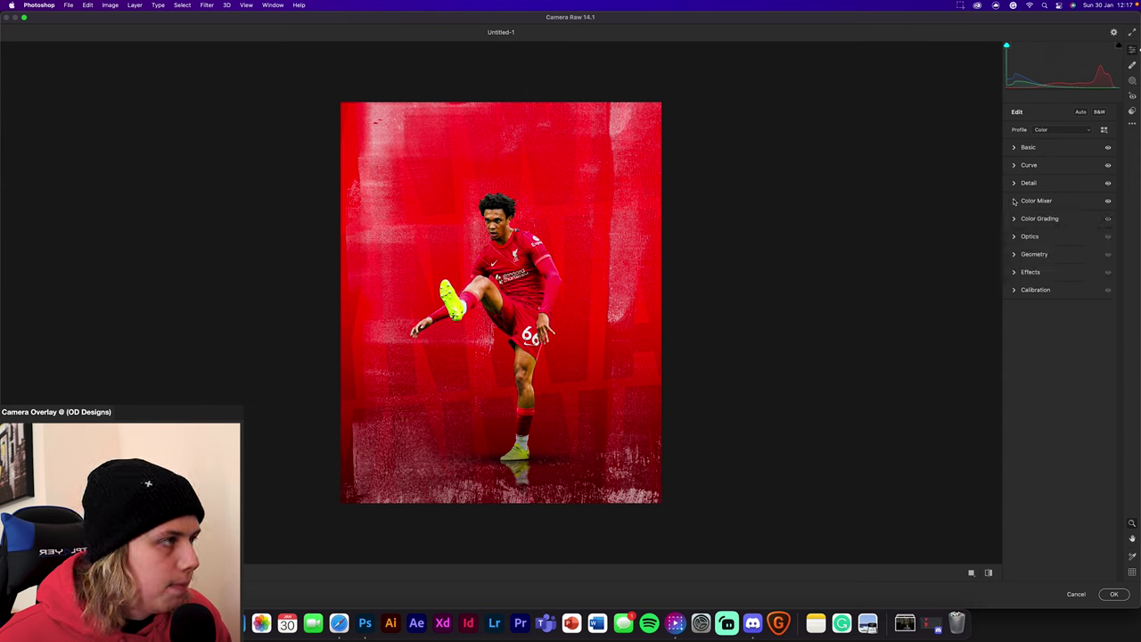
click(1023, 184)
click(1023, 182)
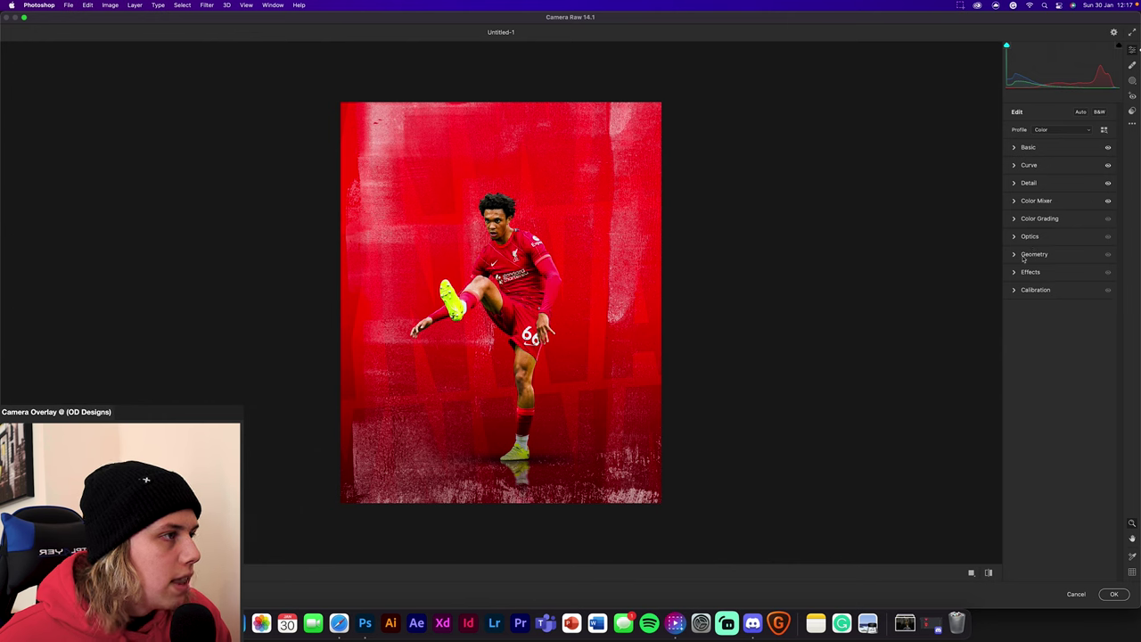
Step: Set Grain to 30 and Vignetting to -10 in the Effects settings, and apply the Camera Raw grade to the poster
click(1016, 271)
drag(1024, 294, 1040, 295)
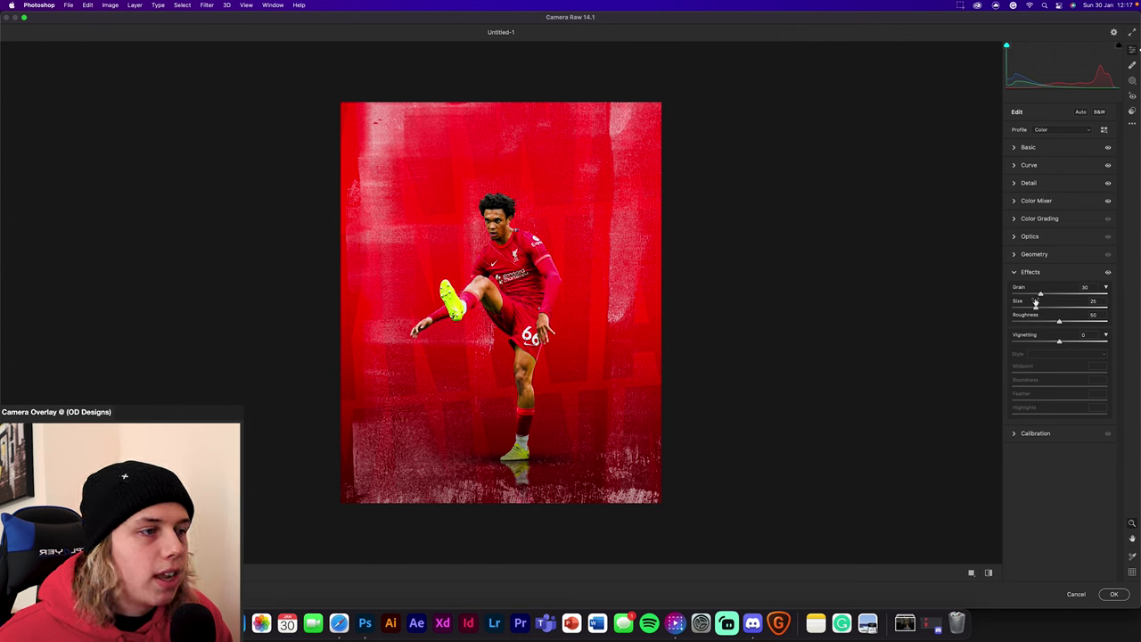
drag(1060, 345, 1056, 345)
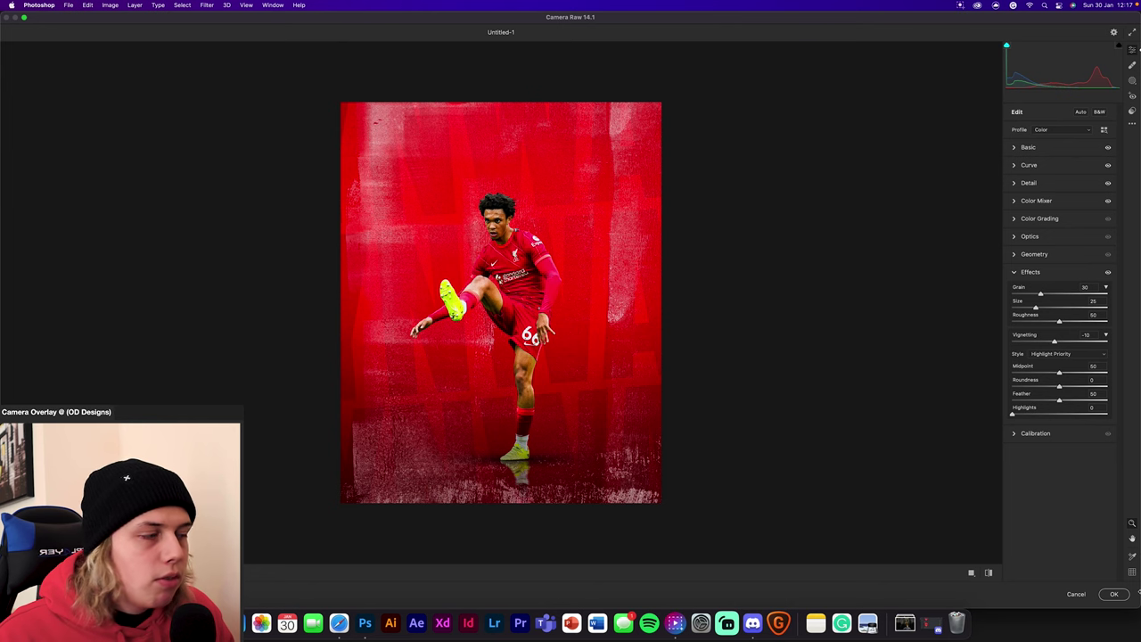
click(1114, 595)
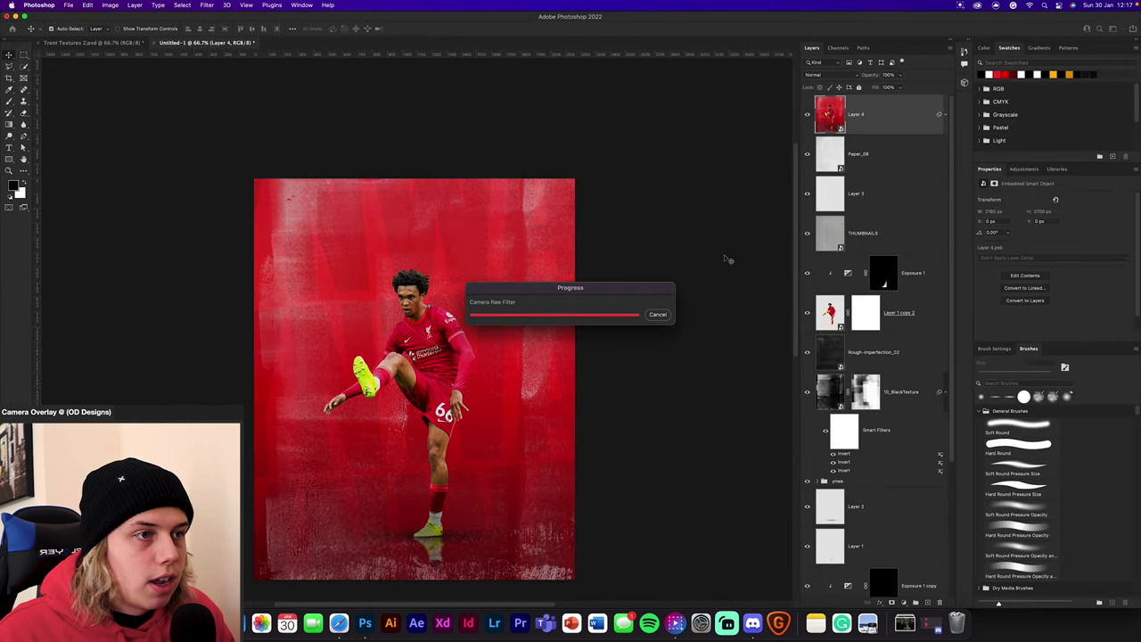
drag(626, 360, 655, 337)
scroll(880, 408, down, 5)
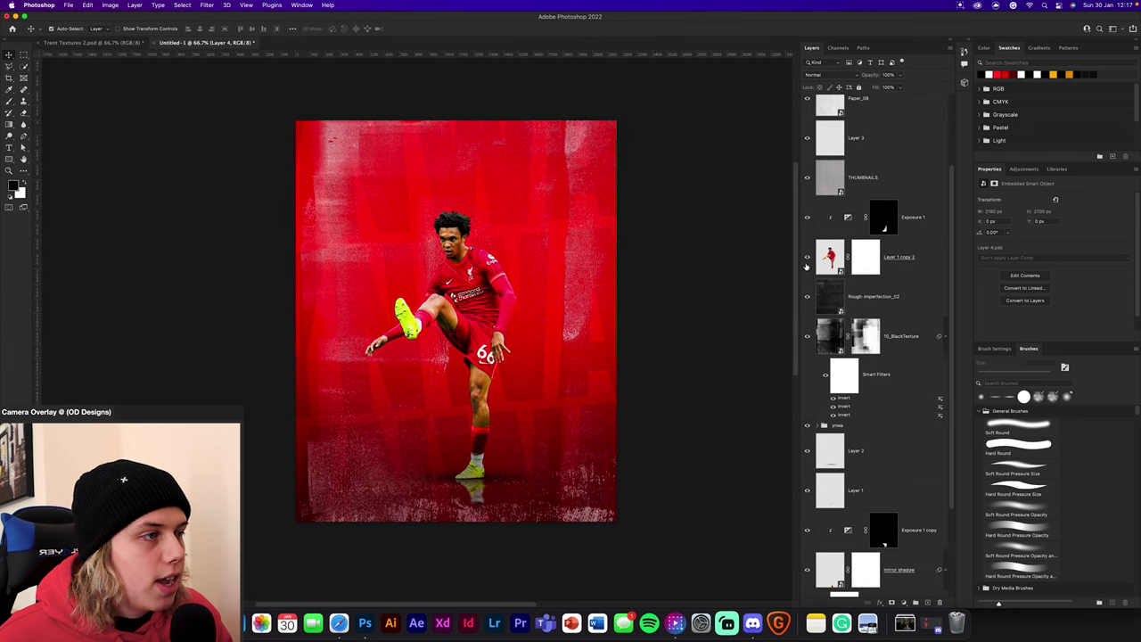
scroll(934, 378, up, 5)
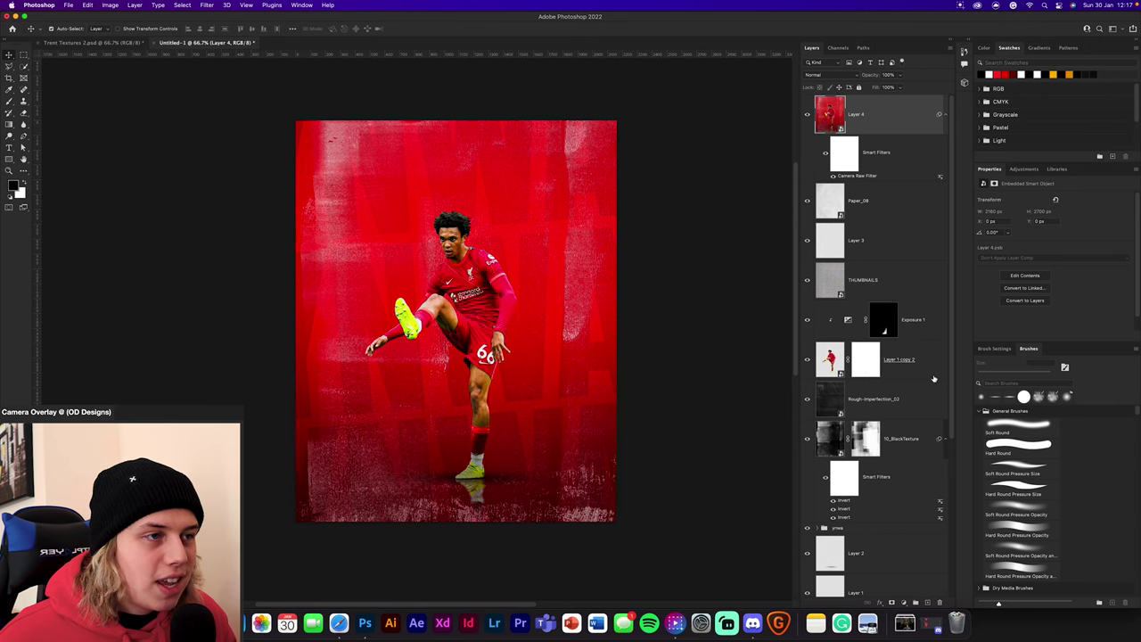
Step: Switch to Discord, enlarge its window and look over the new-designs channel and member list of the OD Designs community
click(754, 624)
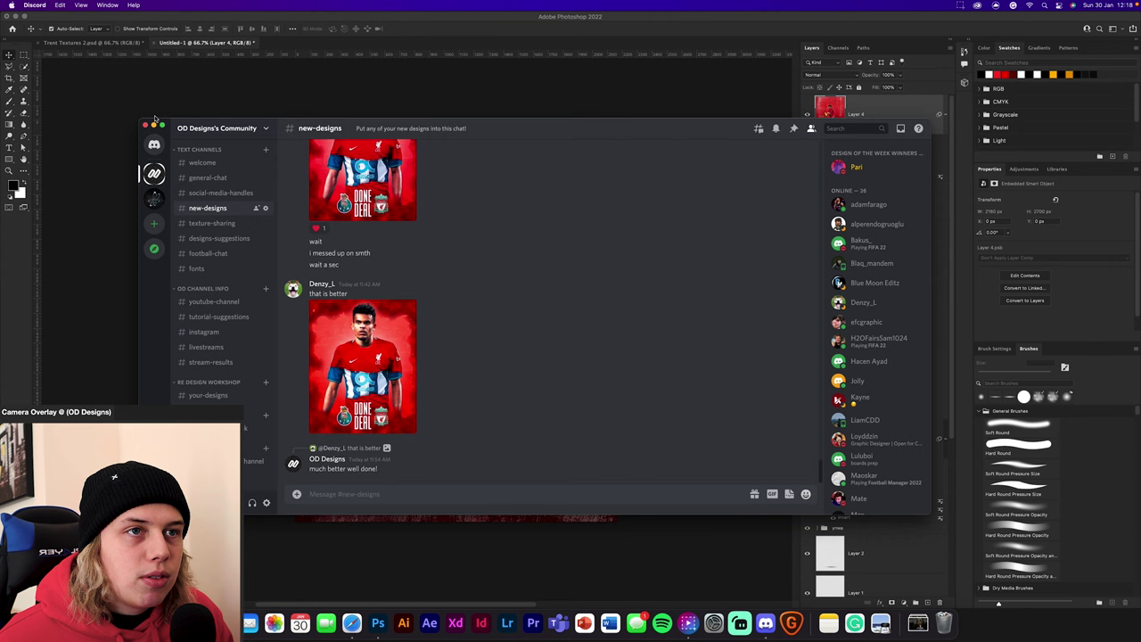
drag(140, 121, 36, 9)
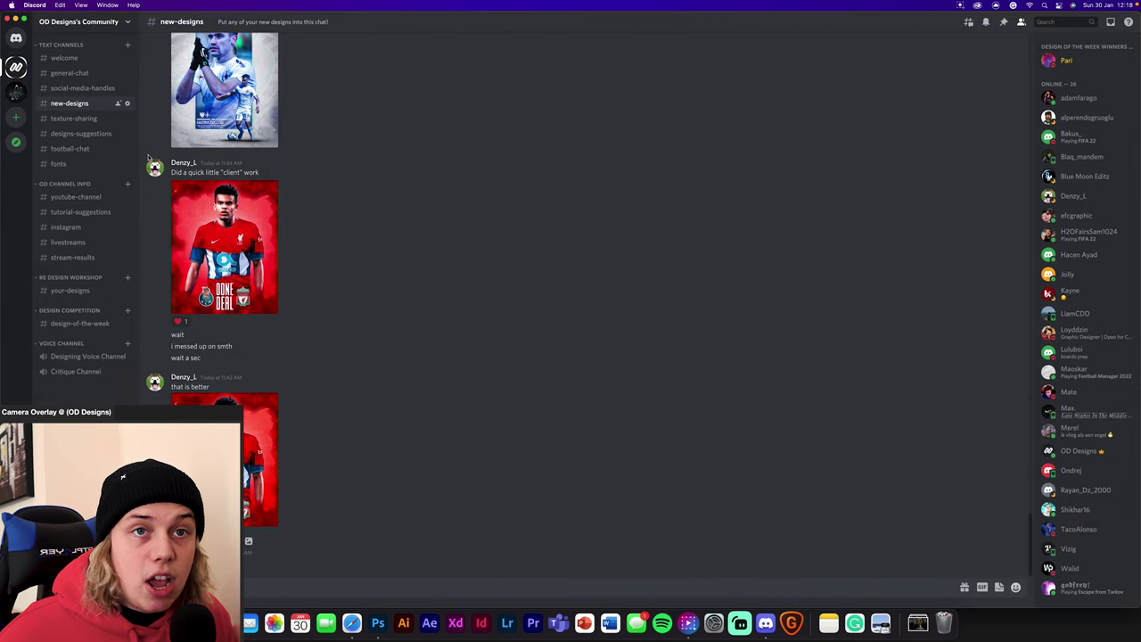
scroll(1087, 303, down, 5)
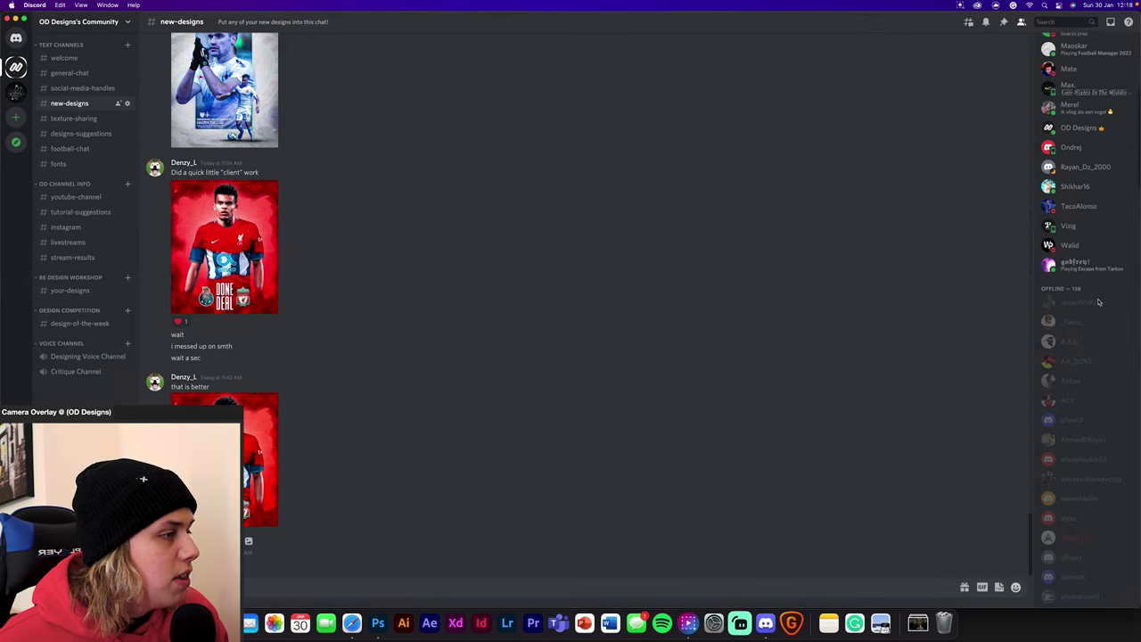
scroll(1102, 313, up, 5)
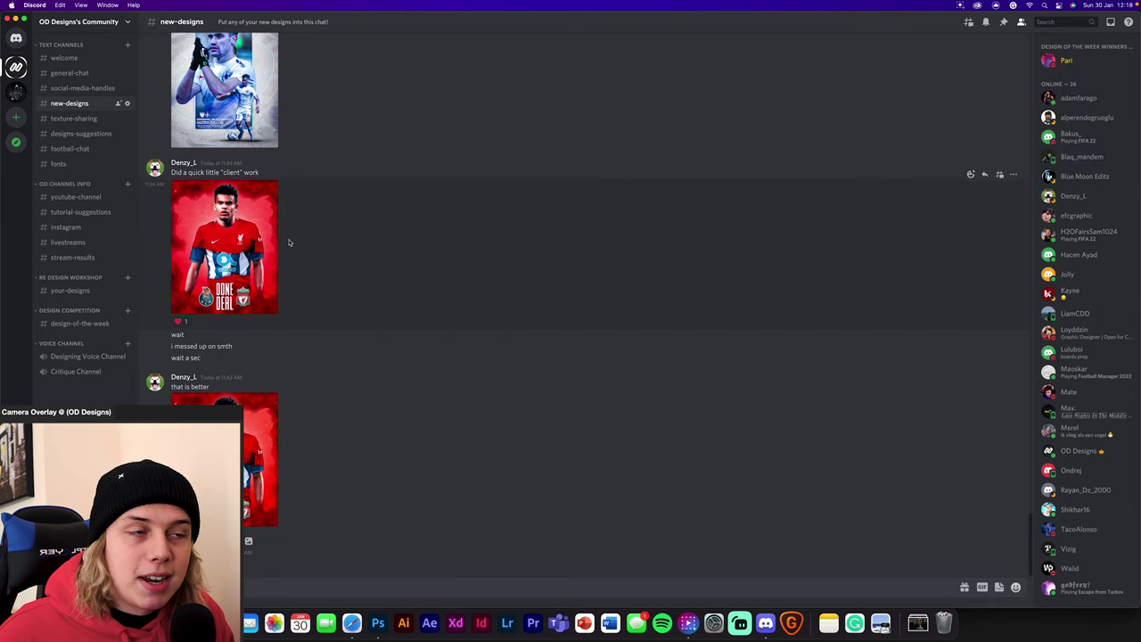
Step: Browse the recent conversation in the community's general-chat channel
click(90, 72)
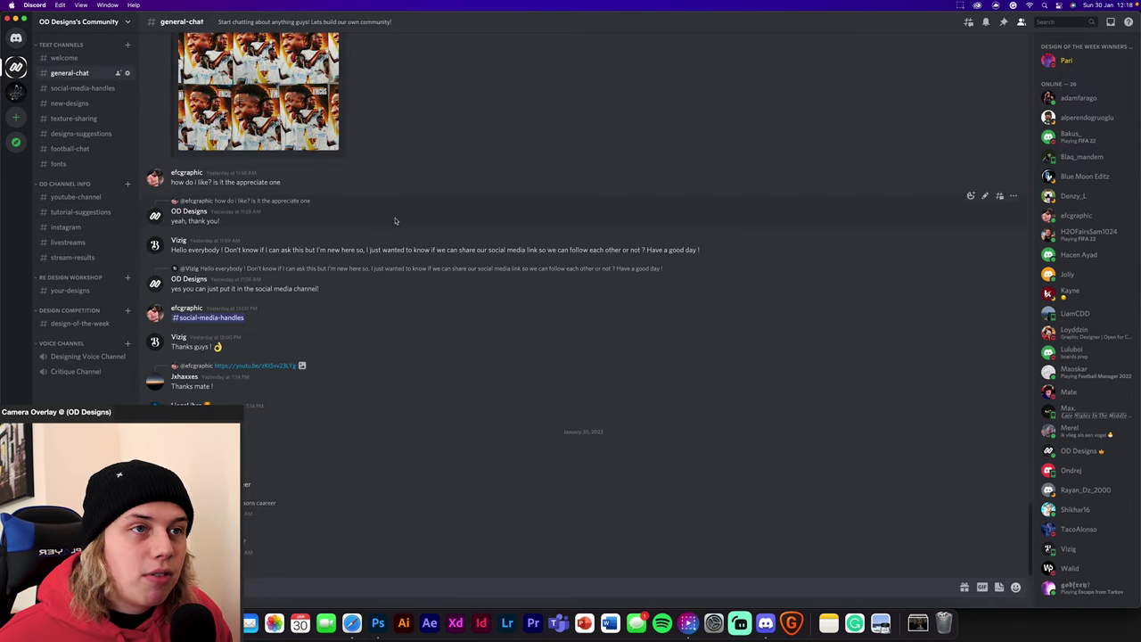
scroll(394, 221, up, 10)
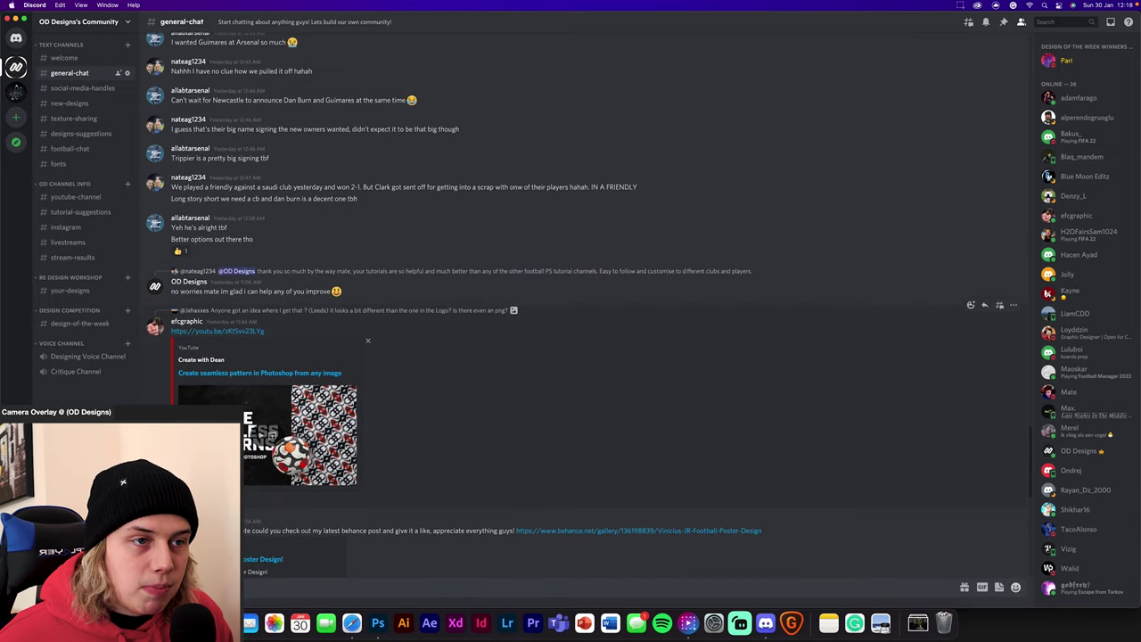
scroll(499, 429, down, 5)
scroll(499, 429, down, 5)
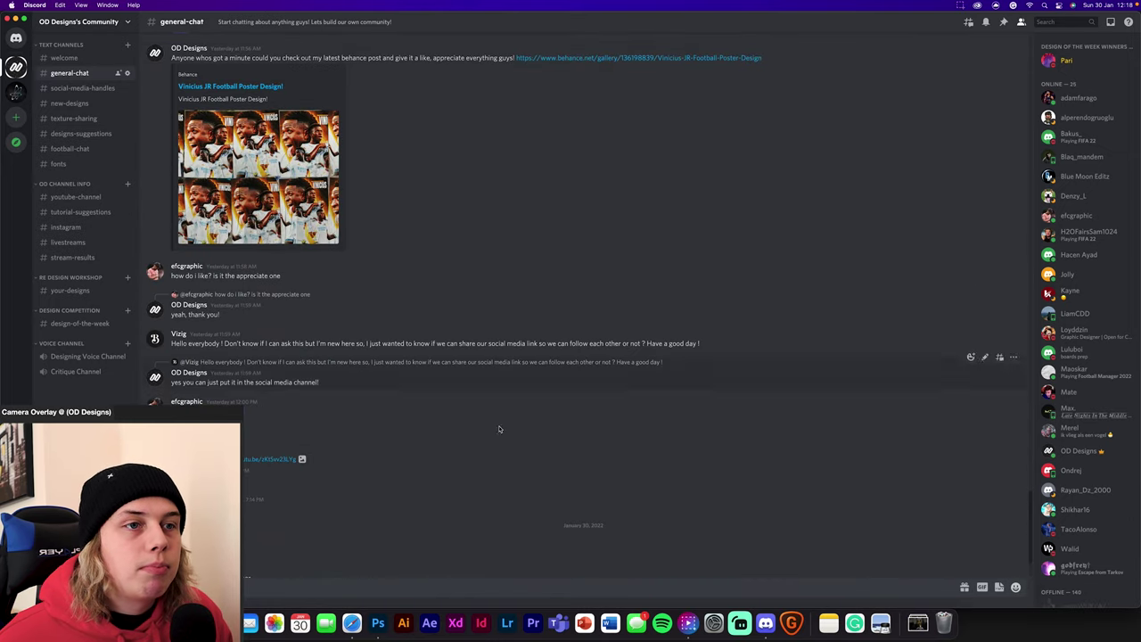
scroll(404, 443, up, 8)
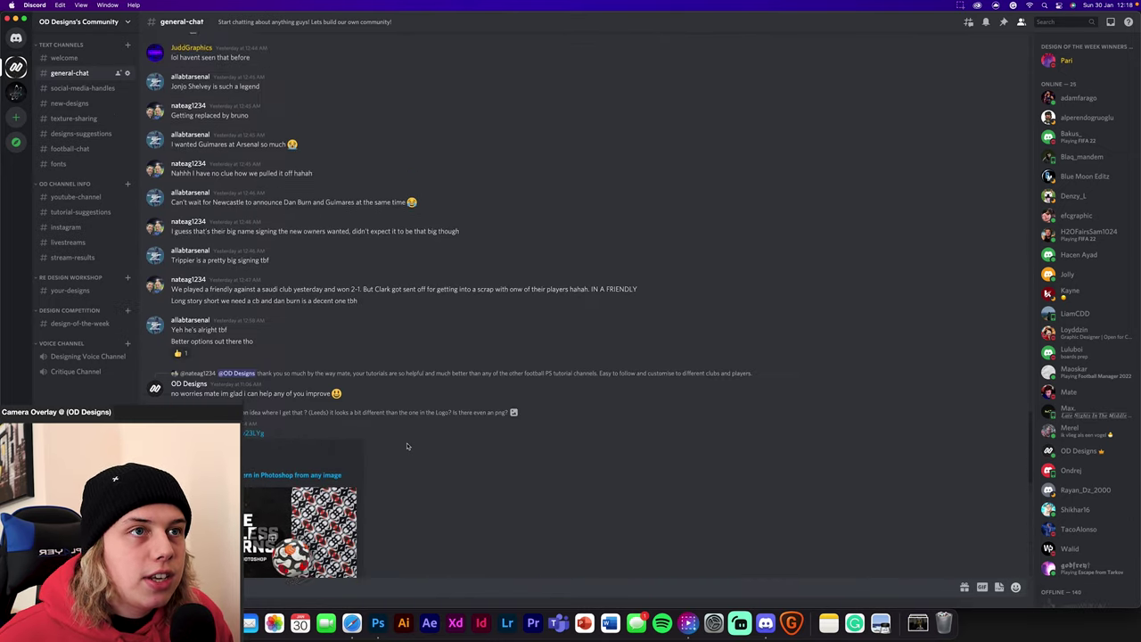
Step: Browse the posts shared in the social-media-handles channel
click(77, 90)
scroll(344, 435, up, 5)
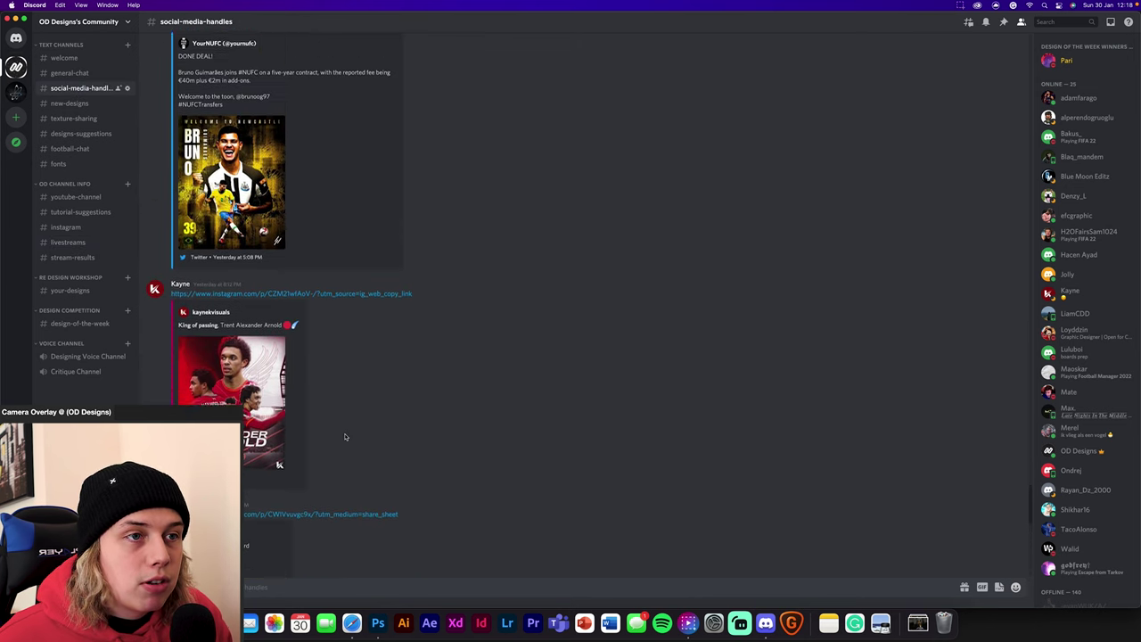
scroll(345, 436, up, 10)
scroll(345, 437, down, 10)
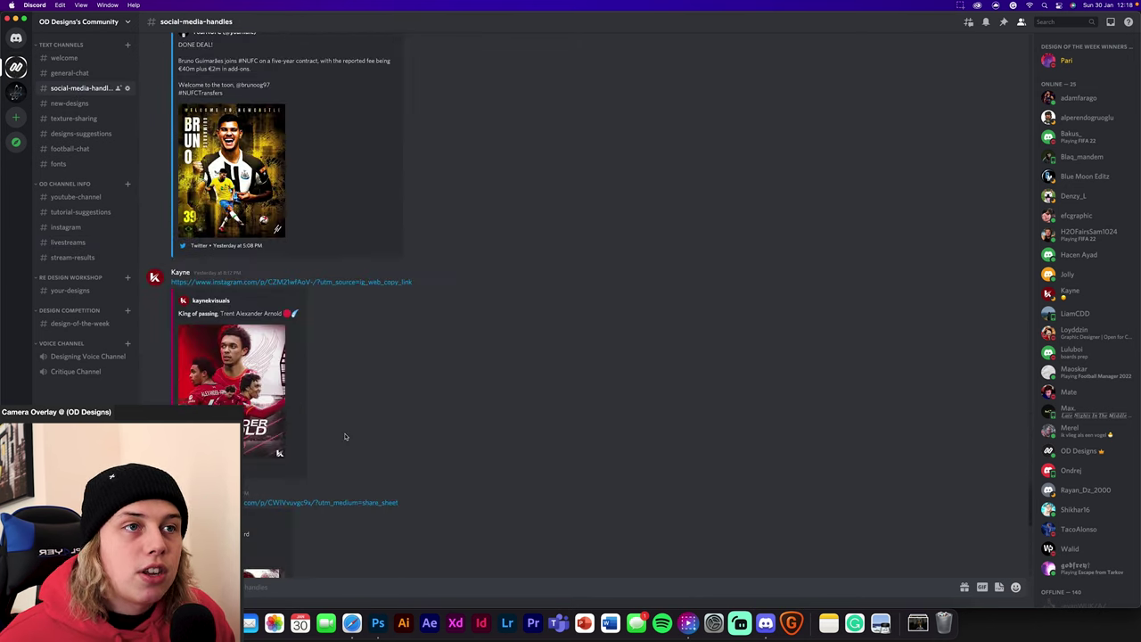